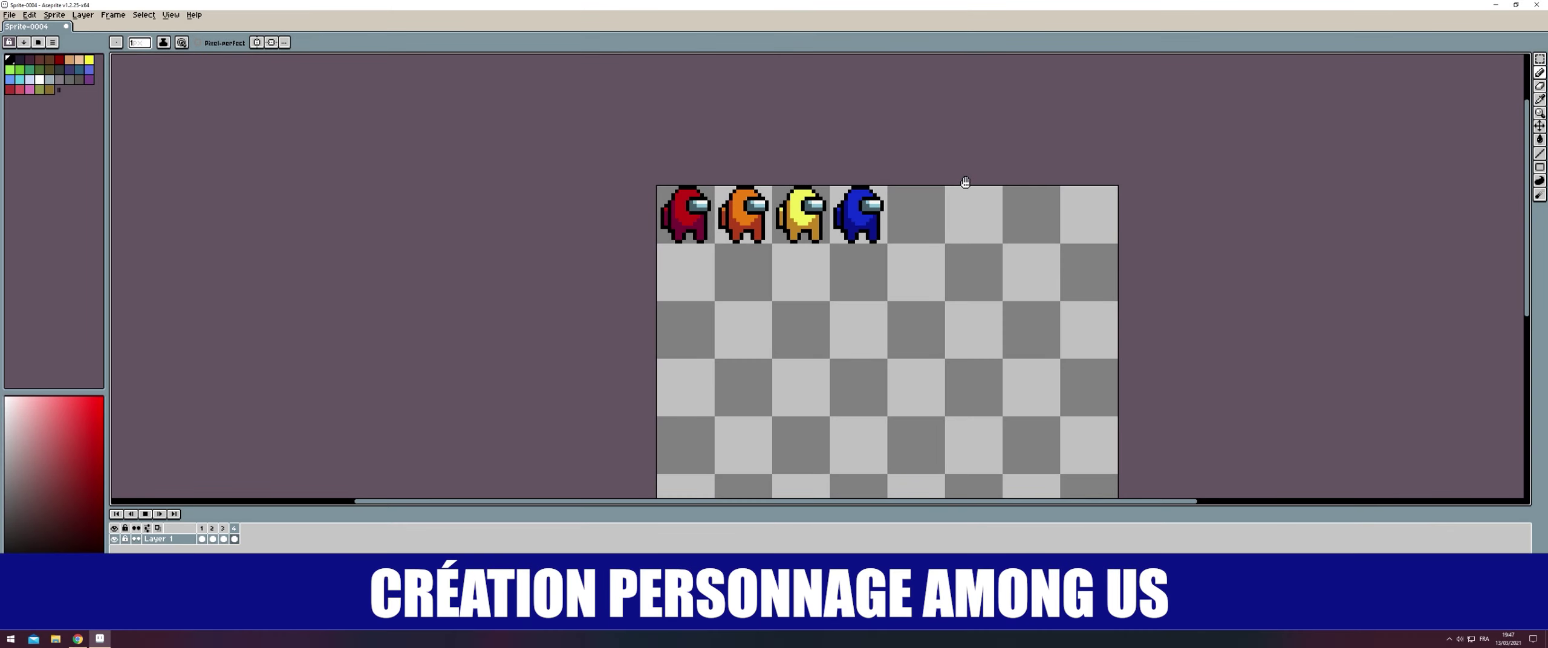
- Bring the finished crewmate row into view and preview it with the Move tool
left_click_drag(960, 180, 1039, 204)
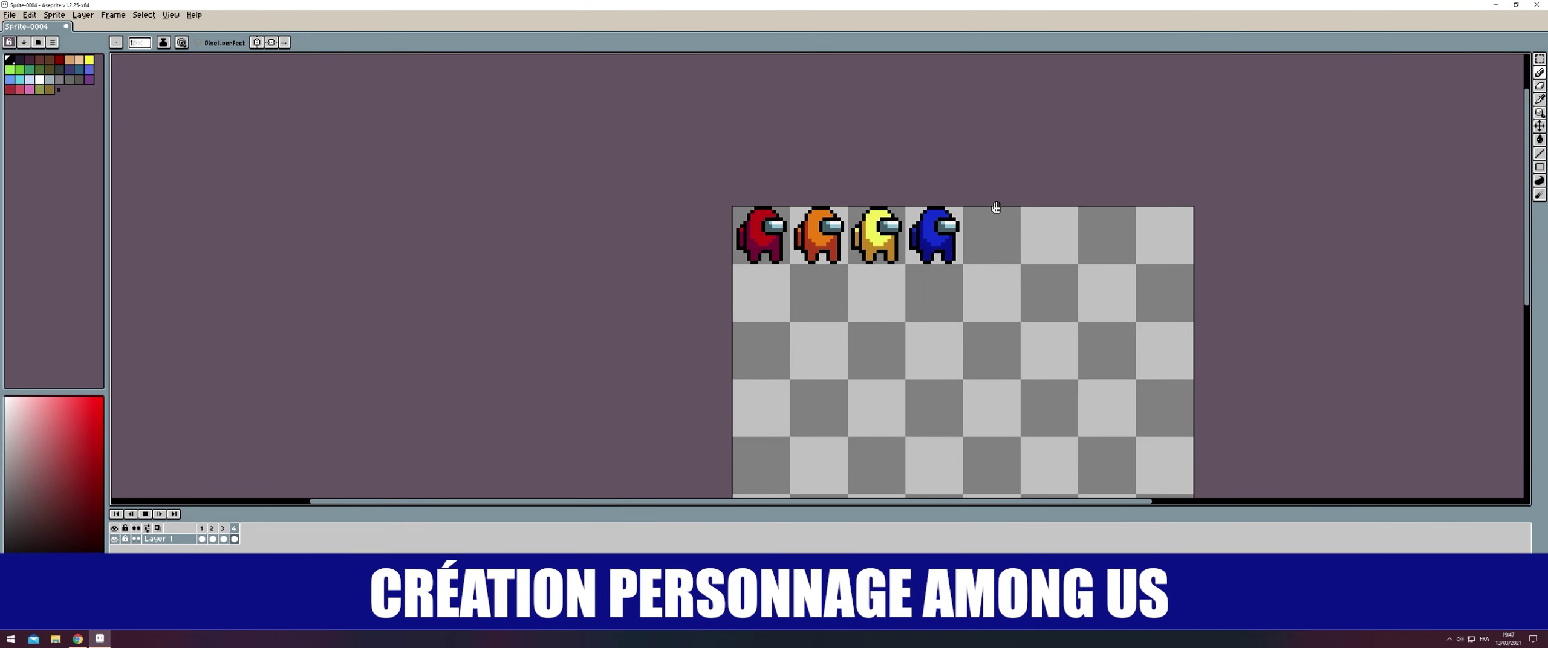
scroll(991, 214, "up", 1)
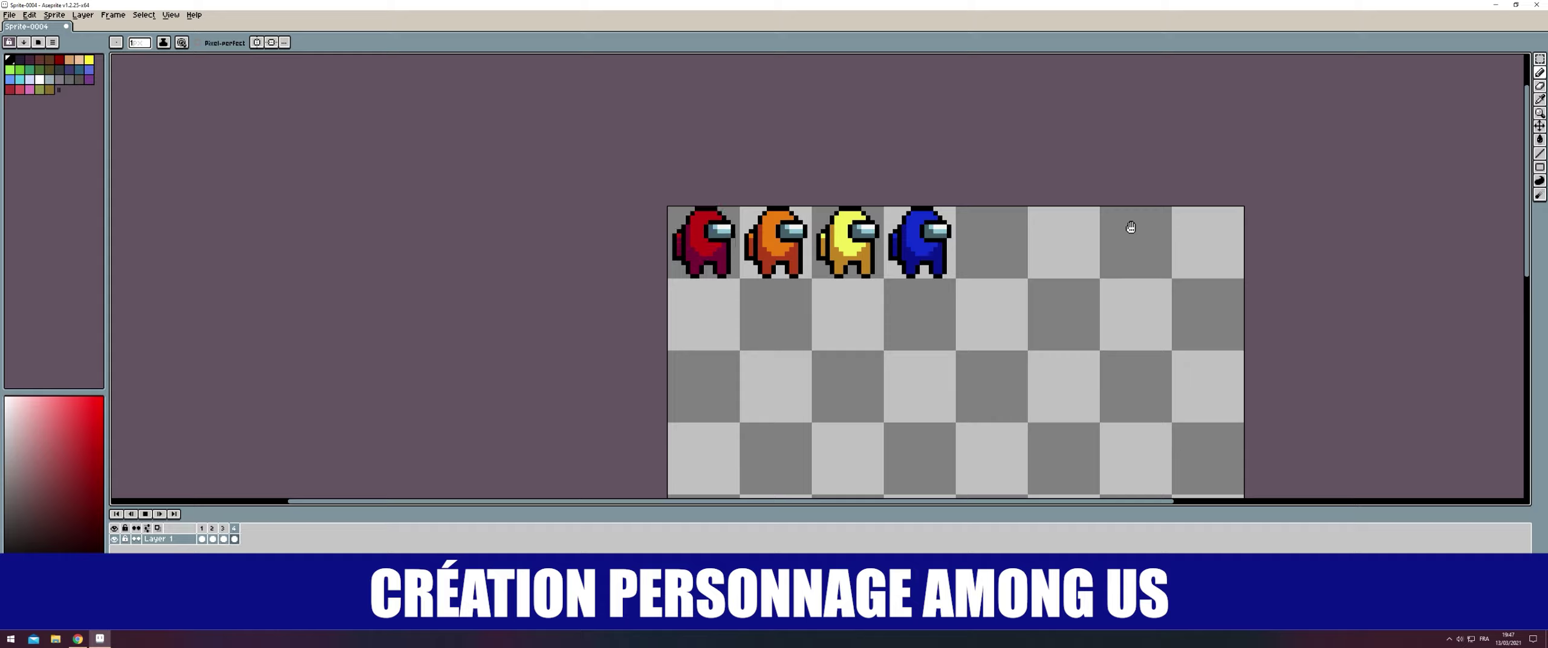
key("v")
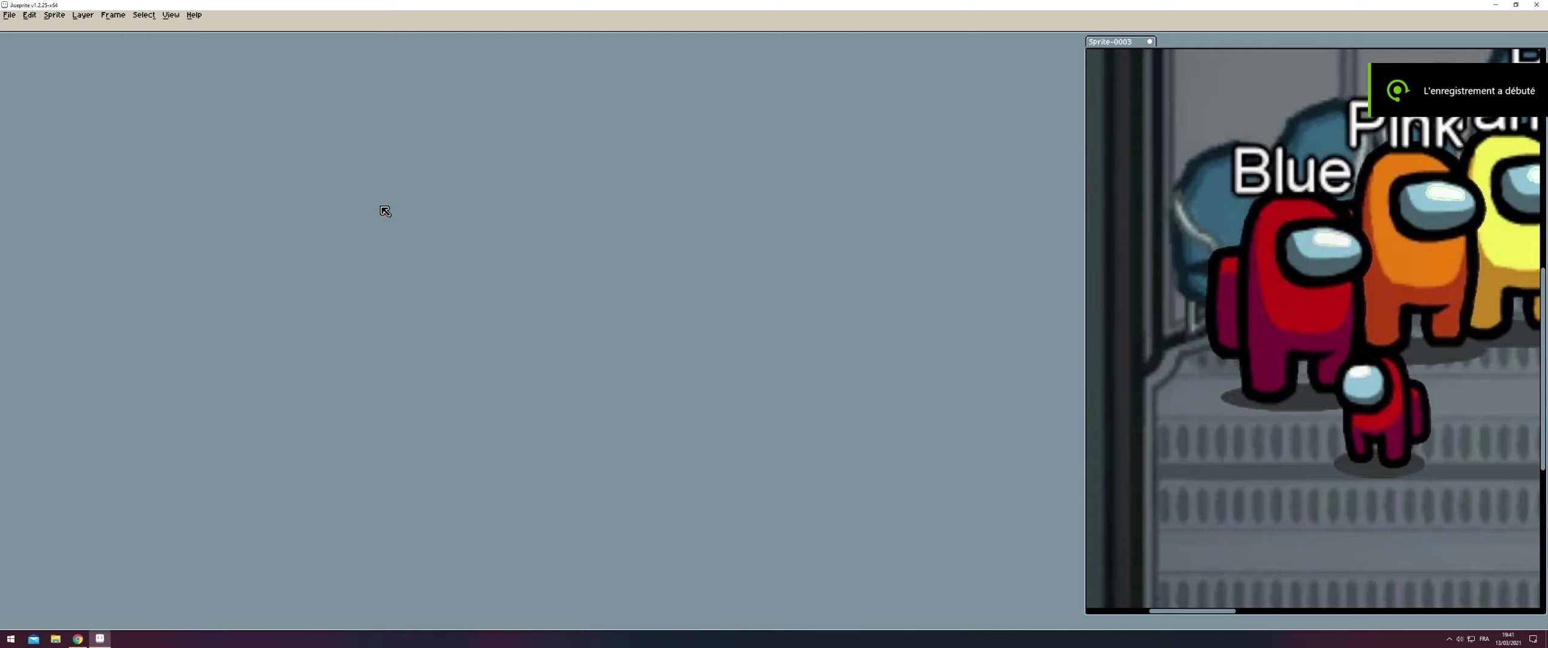
- Create a new 128×128 px sprite with a transparent background
key("ctrl+n")
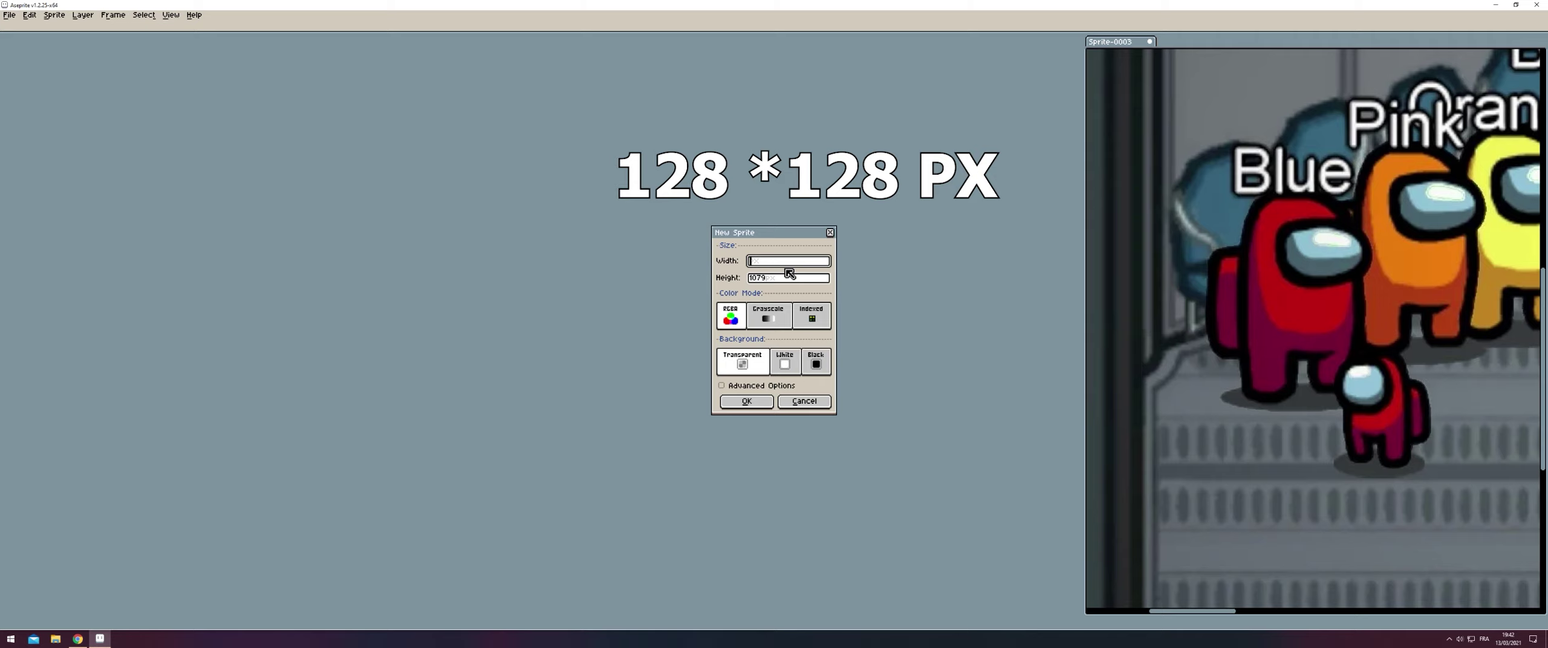
type("8")
key("Tab")
type("128")
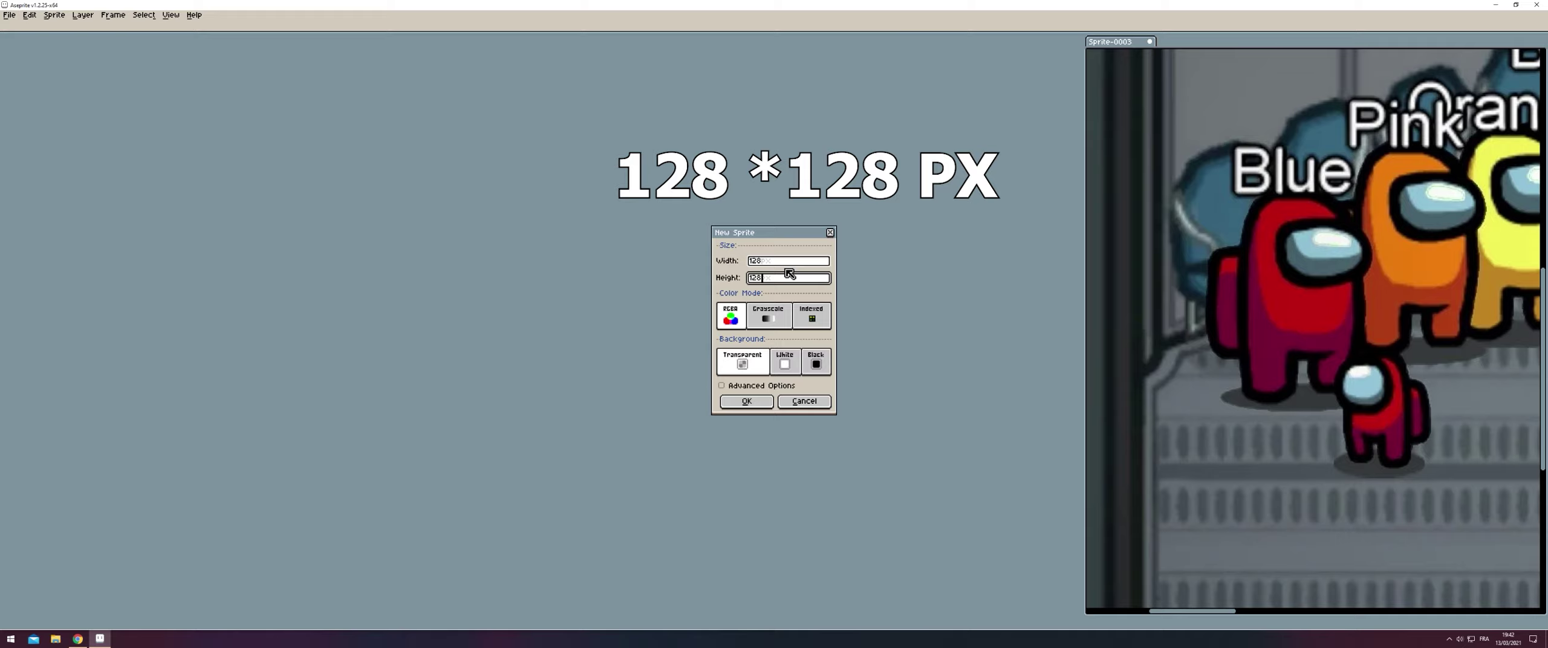
key("Return")
- Zoom in on the centred blank canvas and select black with the Pencil tool
scroll(549, 238, "up", 2)
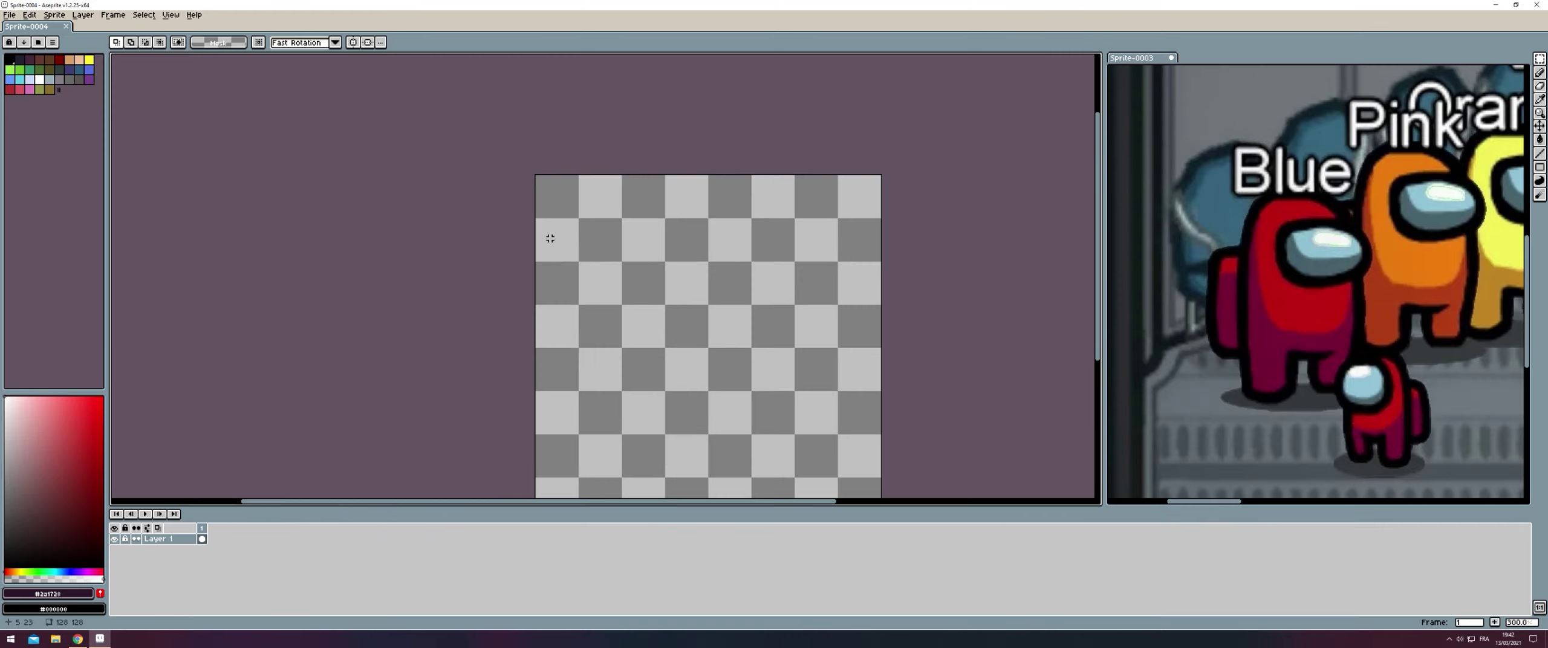
left_click_drag(725, 269, 700, 191)
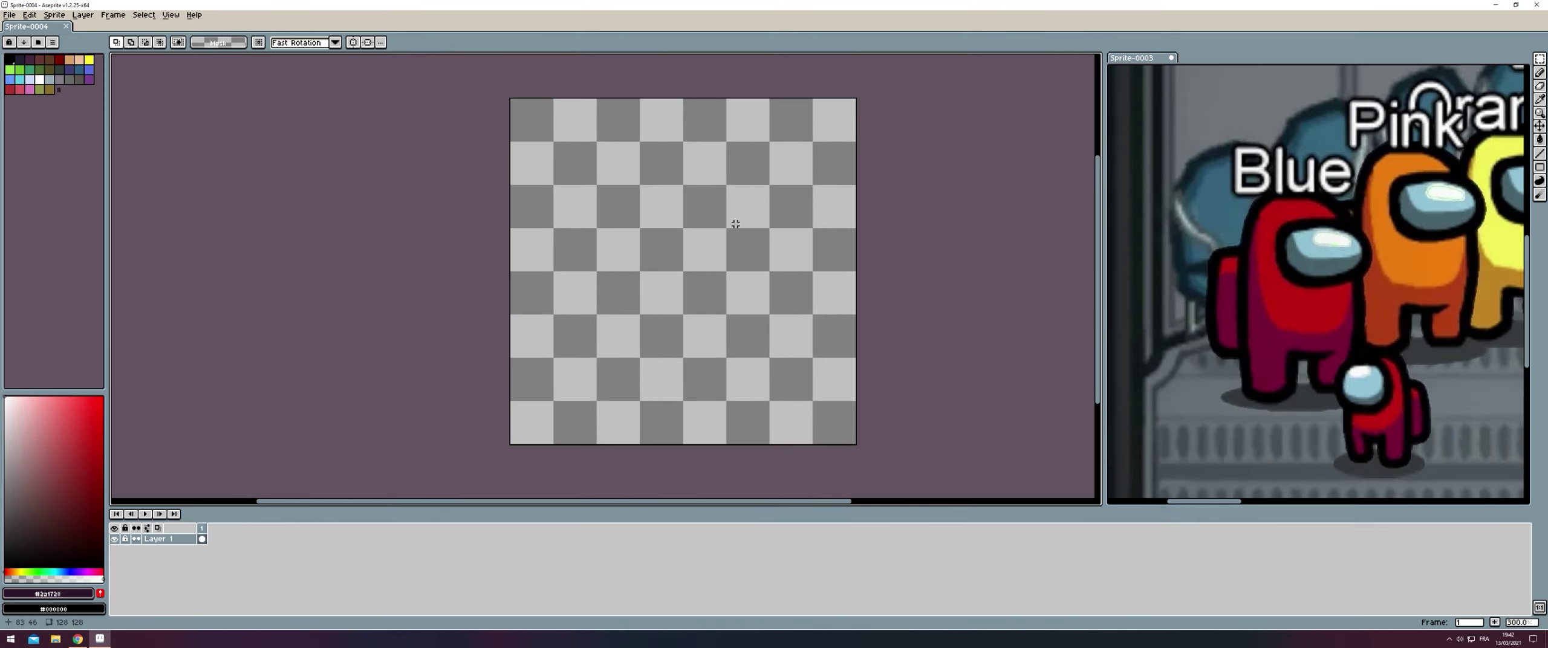
scroll(665, 242, "up", 1)
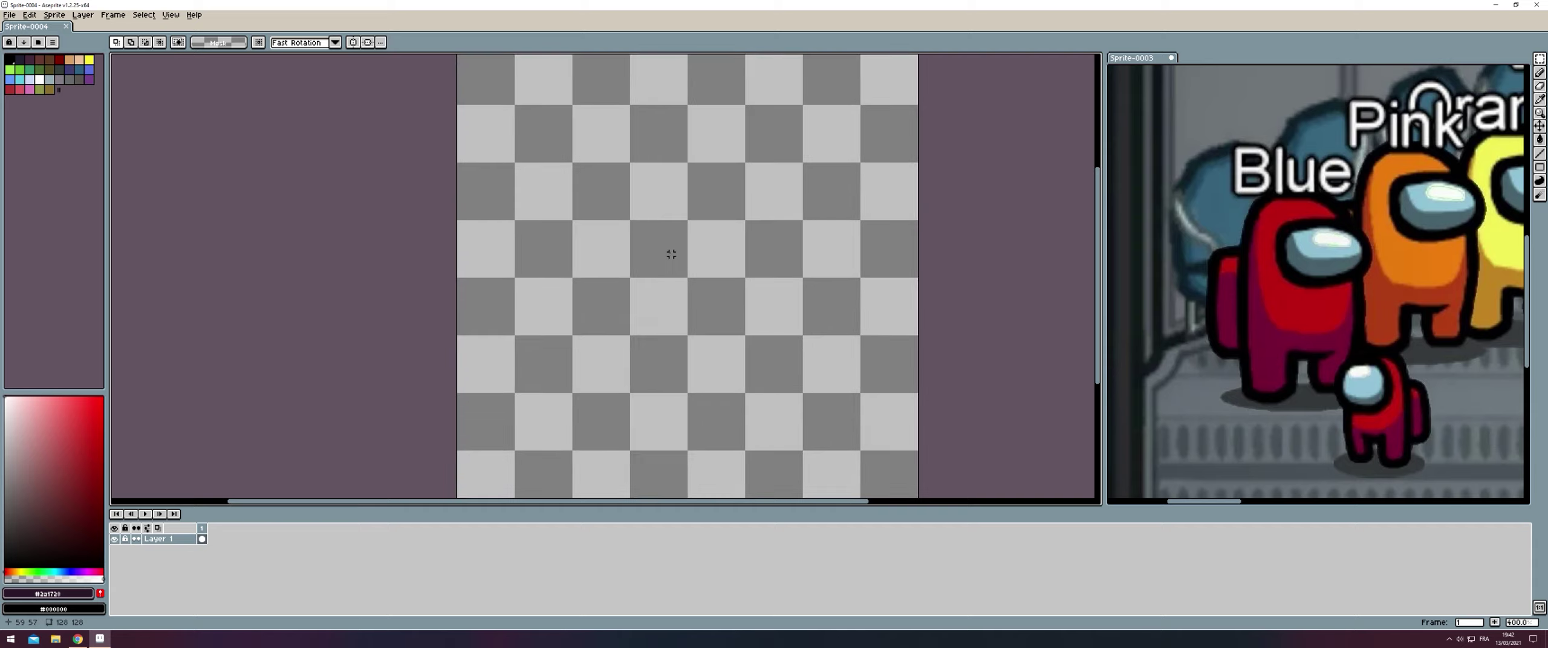
scroll(689, 254, "up", 1)
scroll(703, 263, "up", 1)
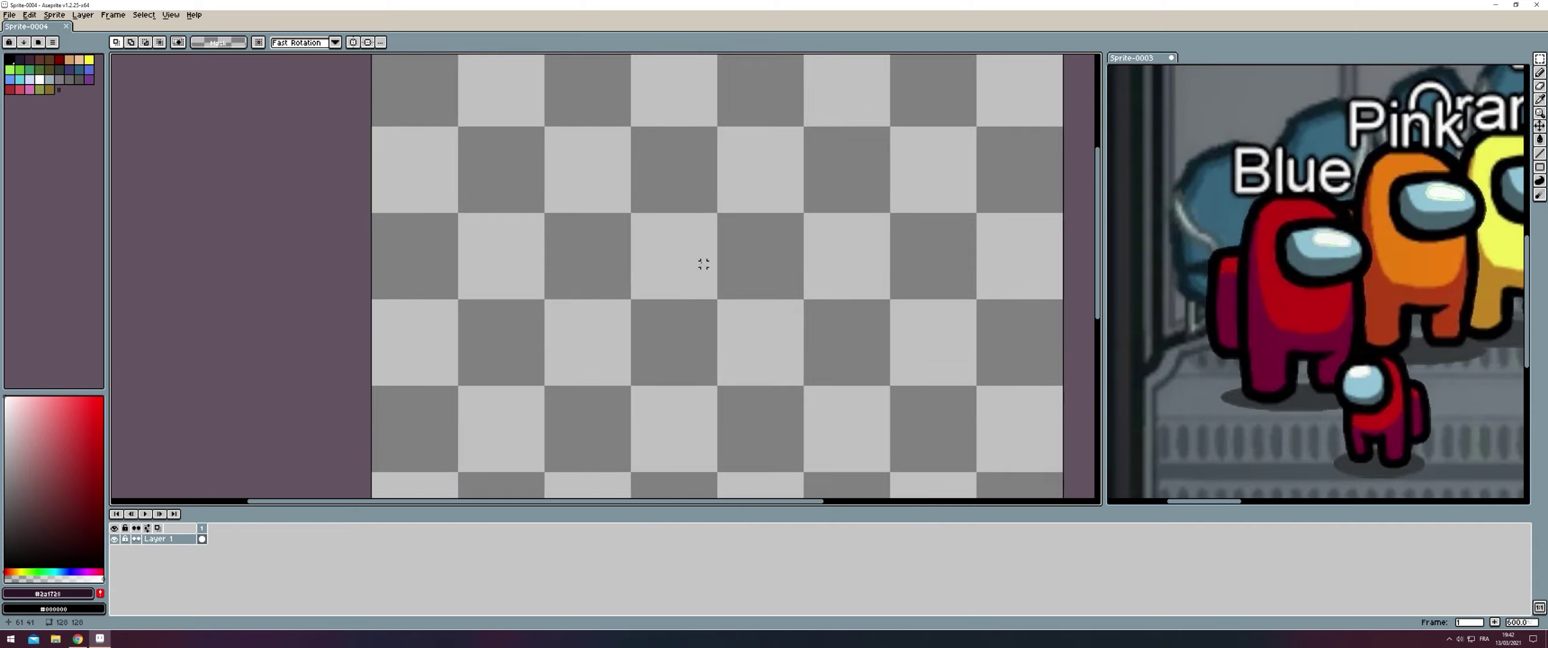
left_click(9, 59)
key("b")
scroll(766, 234, "up", 1)
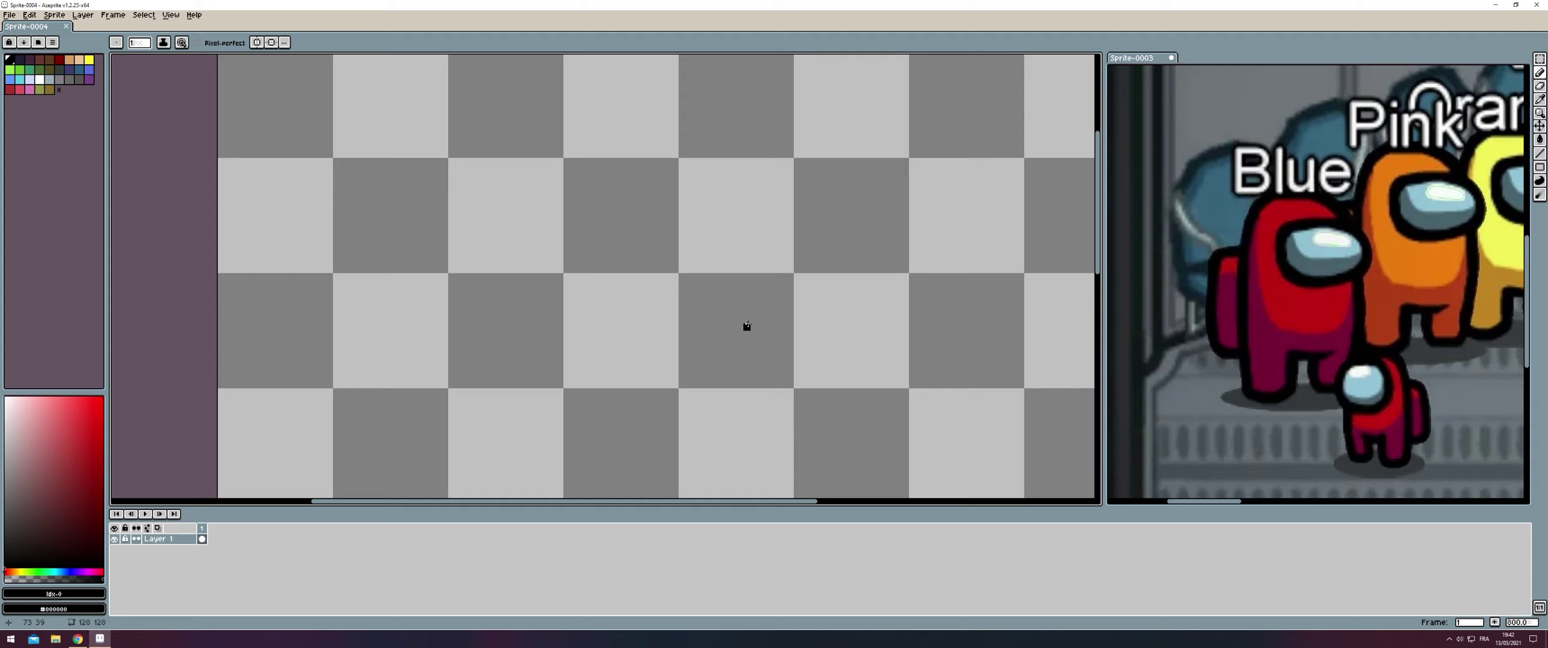
scroll(707, 328, "up", 3)
scroll(770, 266, "up", 1)
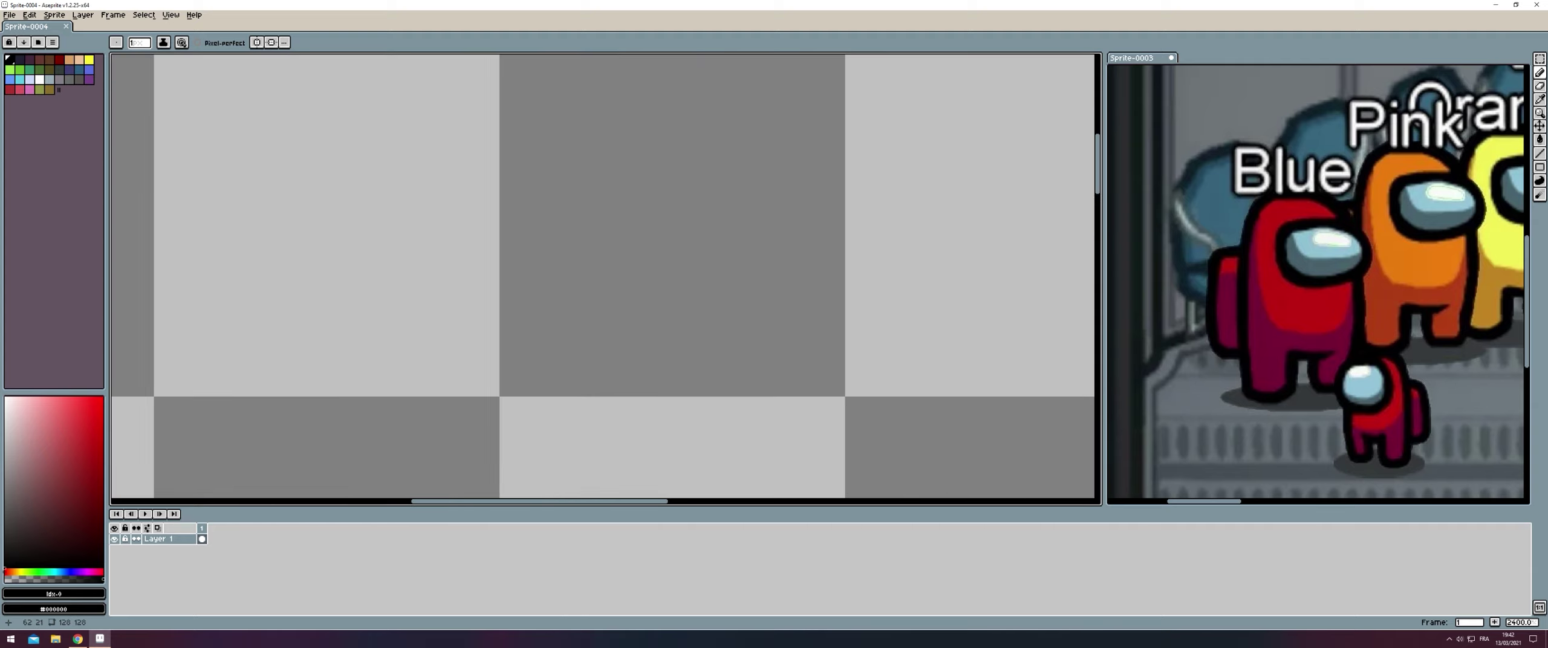
scroll(703, 190, "up", 1)
- Draw the crewmate's rounded head outline in black pixels
left_click(704, 190)
scroll(680, 242, "up", 1)
scroll(665, 242, "down", 1)
scroll(635, 200, "down", 1)
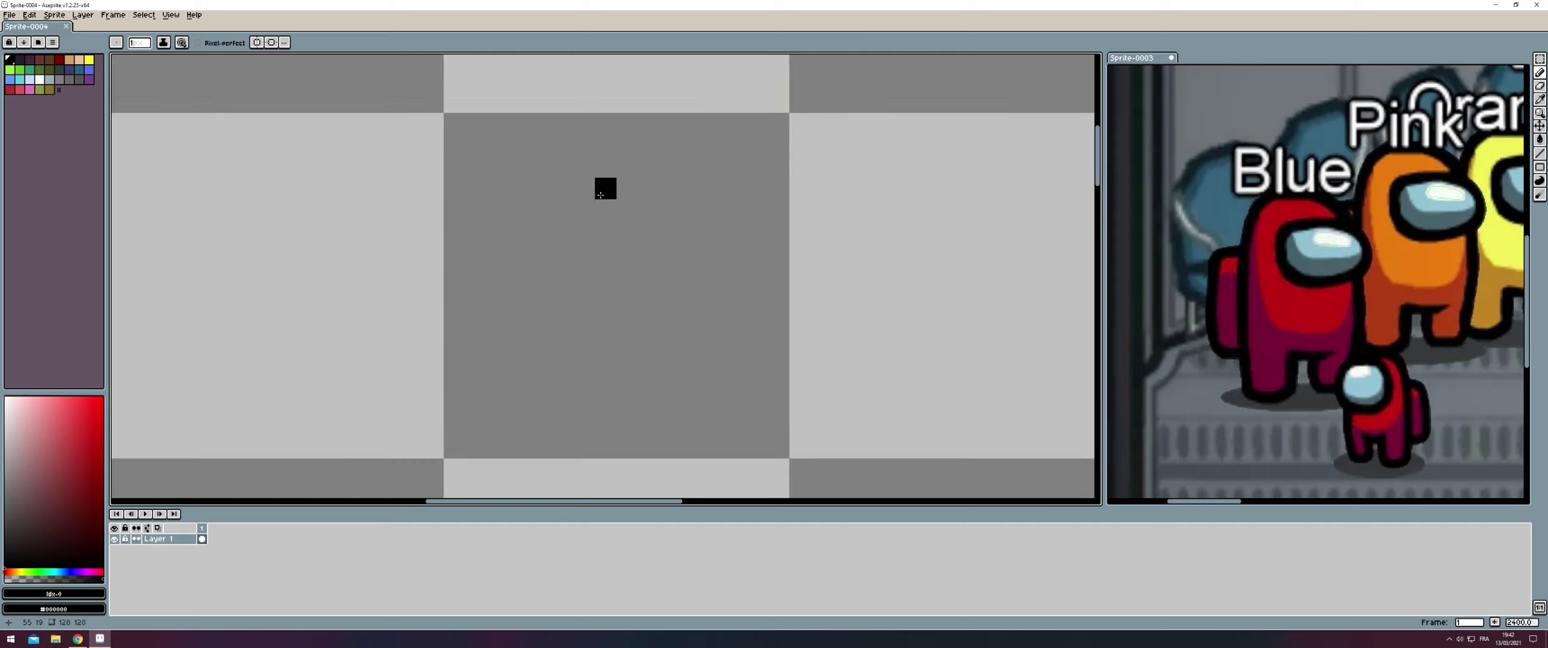
scroll(604, 173, "up", 1)
scroll(590, 151, "down", 1)
left_click_drag(553, 115, 623, 113)
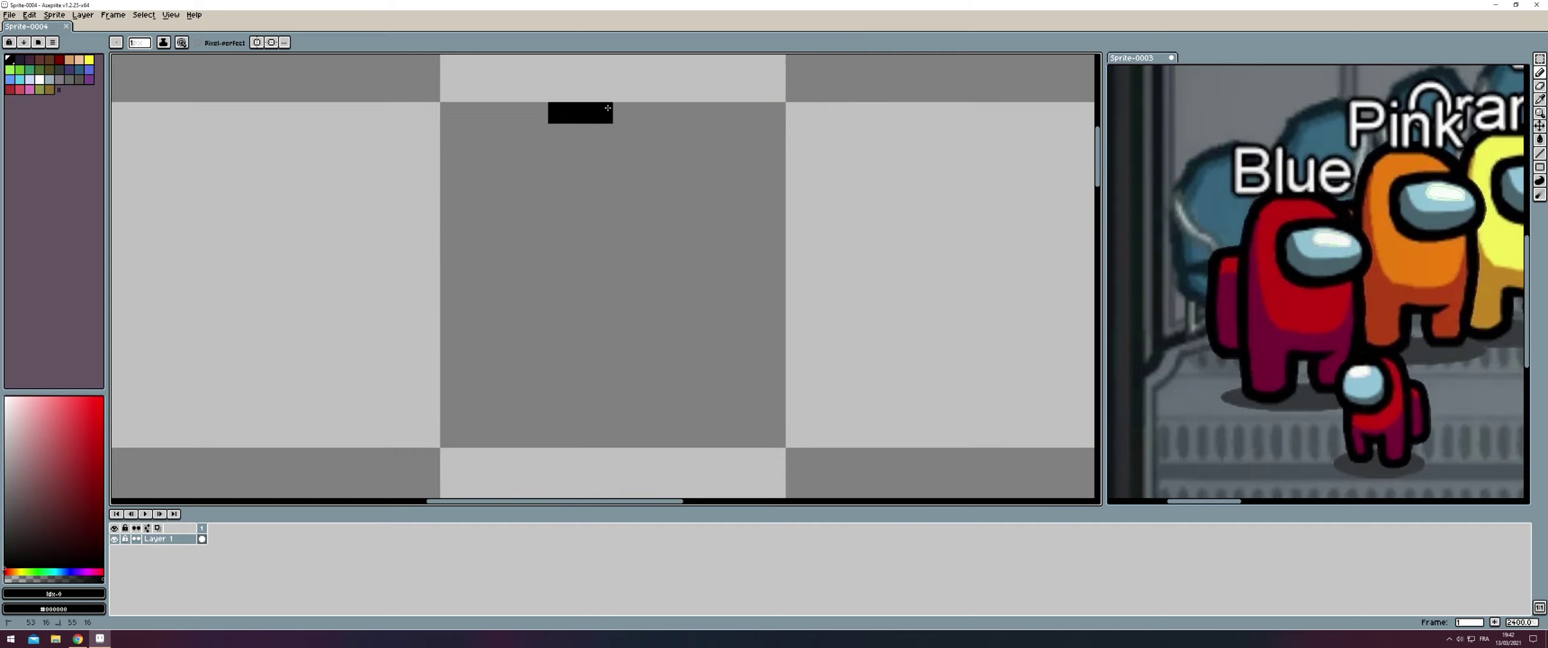
left_click(645, 113)
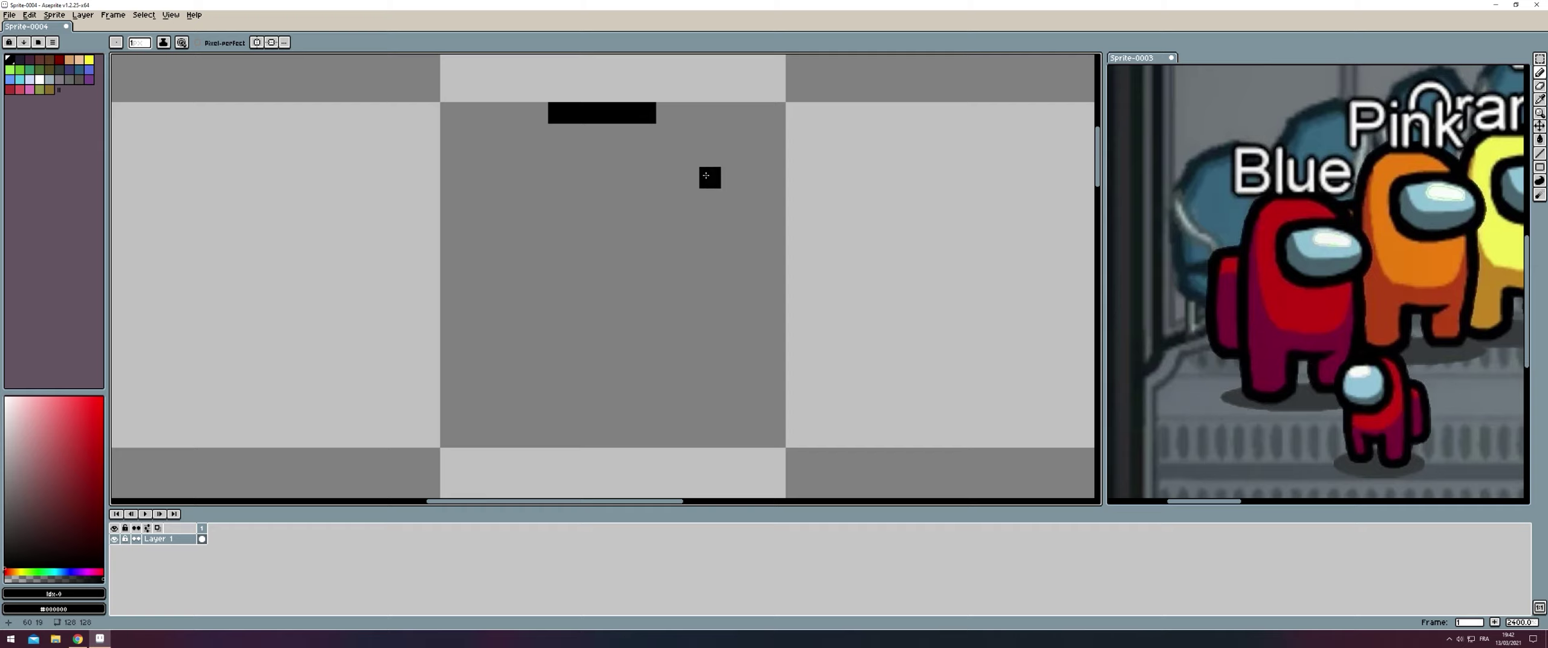
left_click(666, 135)
left_click(683, 163)
left_click(527, 131)
left_click(516, 159)
left_click(515, 177)
left_click_drag(493, 200, 494, 213)
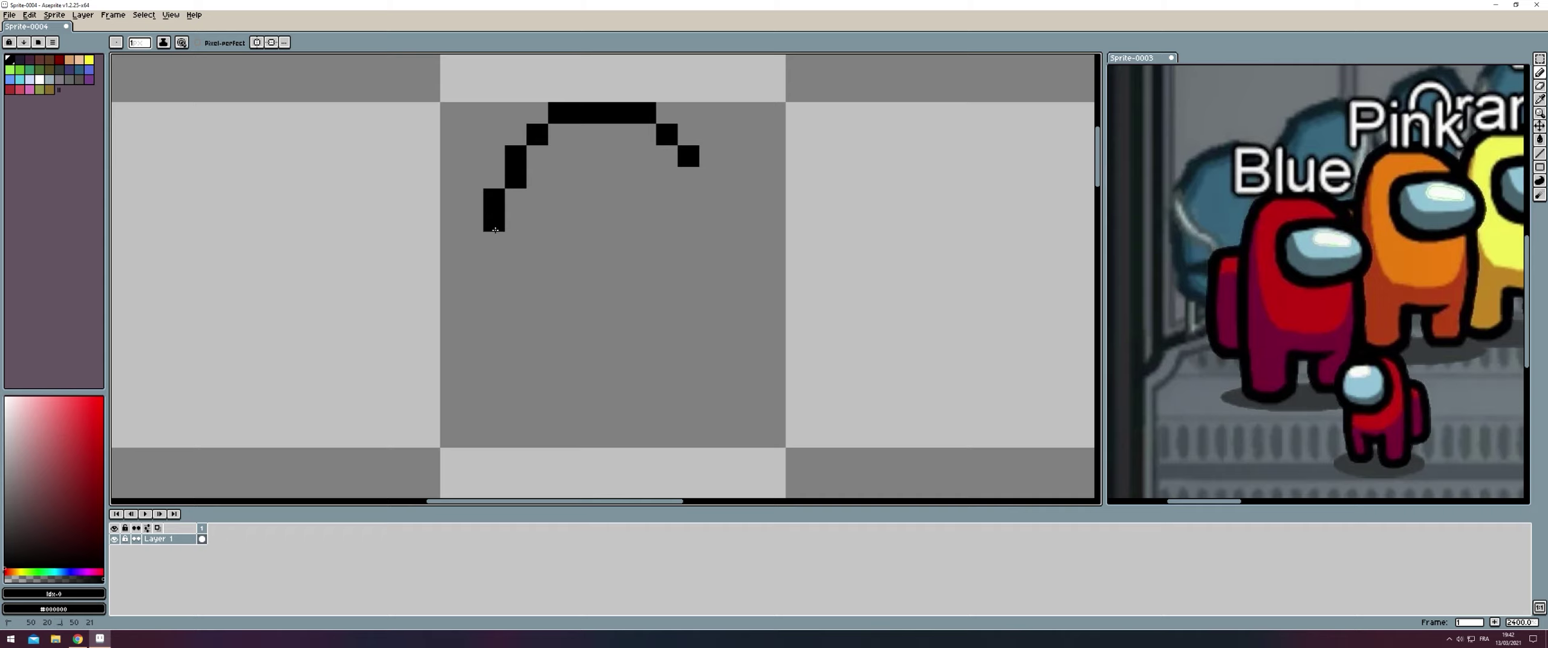
- Outline the back, both legs and the front edge, and start the visor's top edge
left_click(497, 326, "shift")
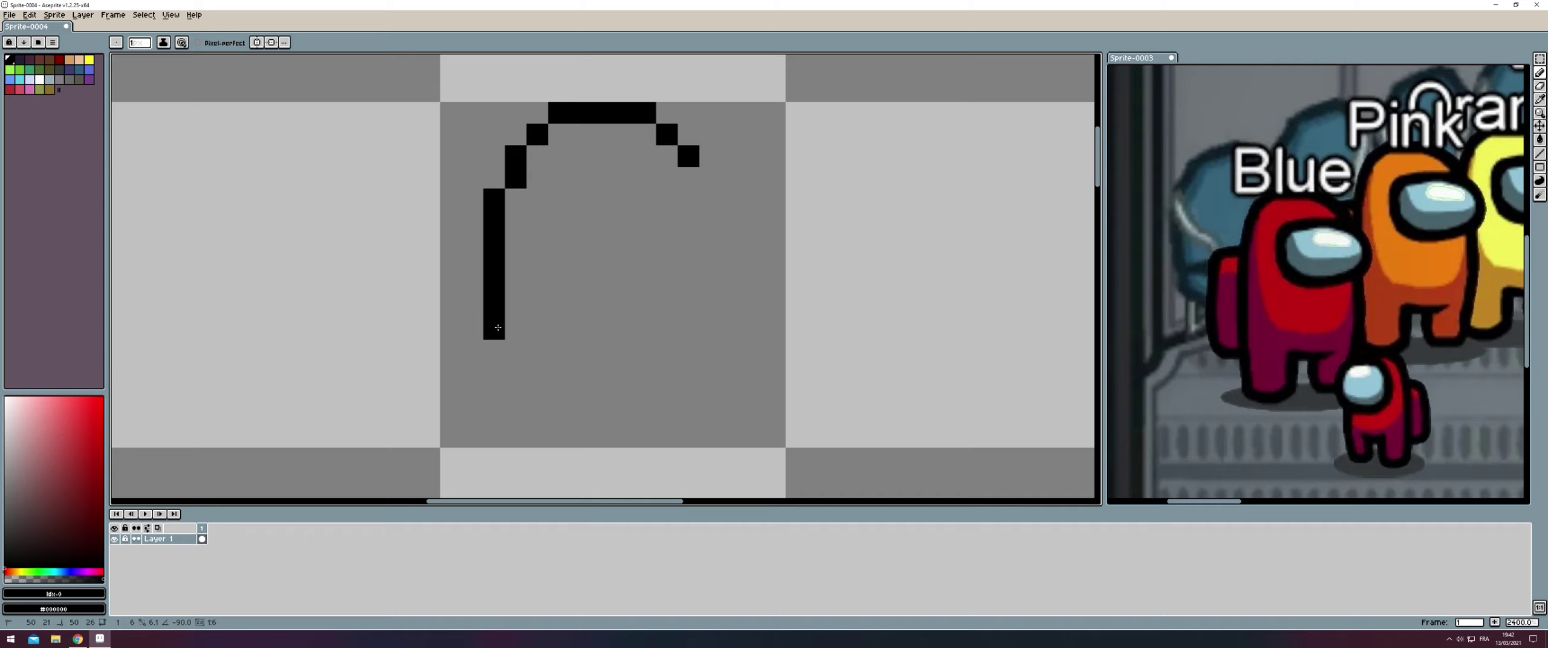
mouse_move(503, 359)
left_mouse_down()
mouse_move(513, 394)
mouse_move(581, 420)
mouse_move(580, 372)
mouse_move(604, 350)
left_mouse_up()
key("ctrl+z")
left_click(597, 370)
mouse_move(596, 370)
left_mouse_down()
mouse_move(641, 351)
mouse_move(675, 433)
mouse_move(731, 393)
mouse_move(711, 351)
left_mouse_up()
left_click(629, 392)
key("v")
key("ctrl+z")
key("ctrl+z")
left_click_drag(711, 394, 710, 359)
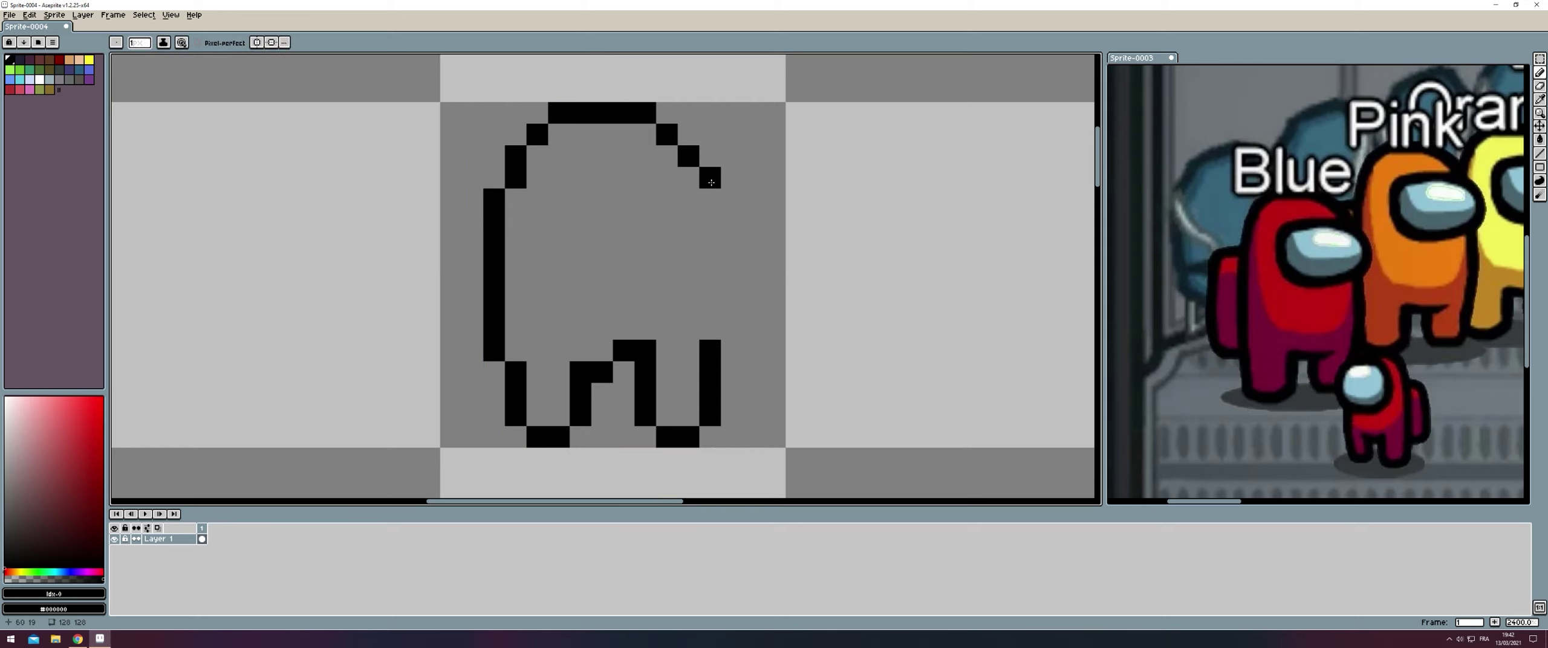
mouse_move(659, 183)
left_mouse_down()
mouse_move(734, 187)
mouse_move(753, 223)
mouse_move(709, 265)
mouse_move(623, 264)
mouse_move(597, 218)
mouse_move(645, 178)
left_mouse_up()
- Fix the visor's lower-right corner and extend the body's front edge below the visor
scroll(818, 248, "down", 5)
scroll(818, 248, "up", 4)
scroll(732, 310, "up", 1)
left_click_drag(702, 316, 723, 293)
key("e")
left_click(701, 294)
key("b")
scroll(701, 294, "down", 3)
scroll(764, 302, "up", 2)
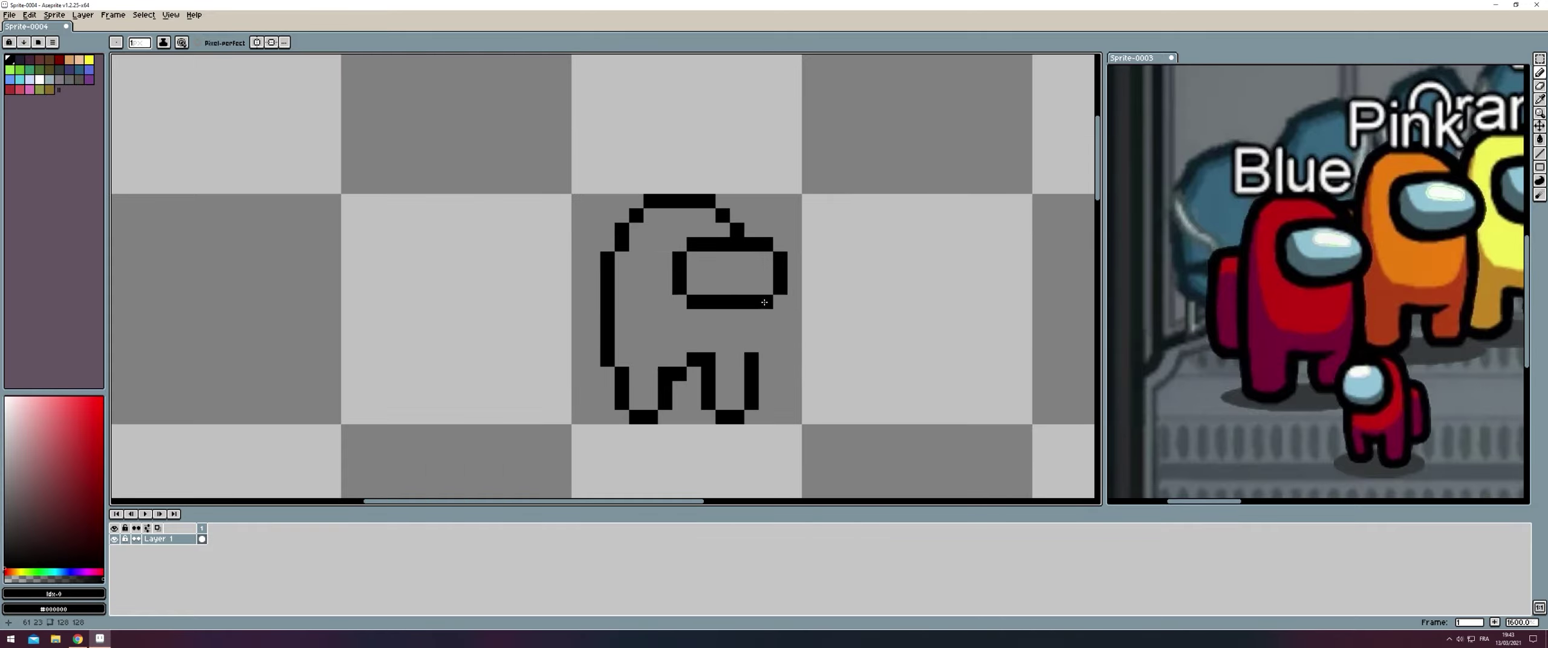
left_click_drag(752, 315, 755, 330)
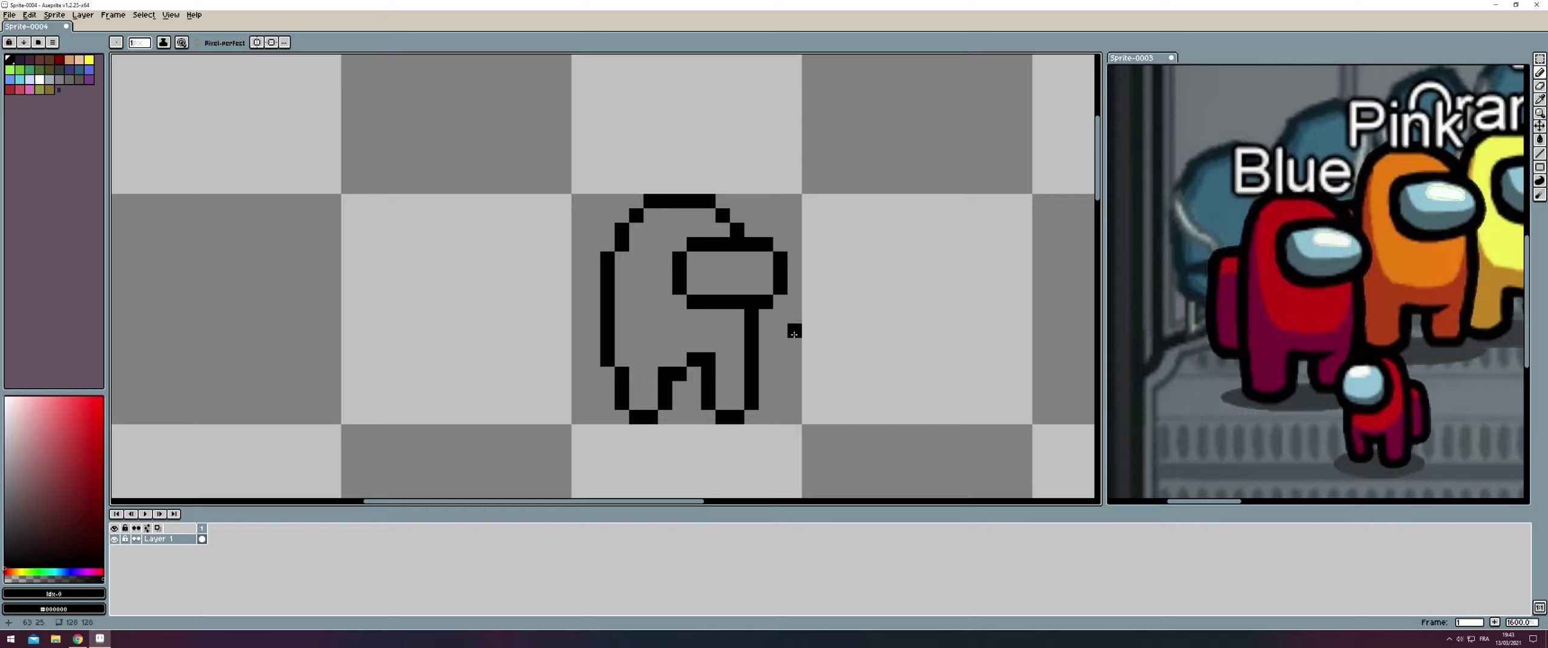
scroll(794, 334, "down", 3)
scroll(785, 302, "up", 6)
- Shift the visor's right edge one pixel left, erasing the old edge
mouse_move(760, 278)
left_mouse_down()
mouse_move(760, 362)
mouse_move(788, 362)
left_mouse_up()
key("e")
left_click(760, 249)
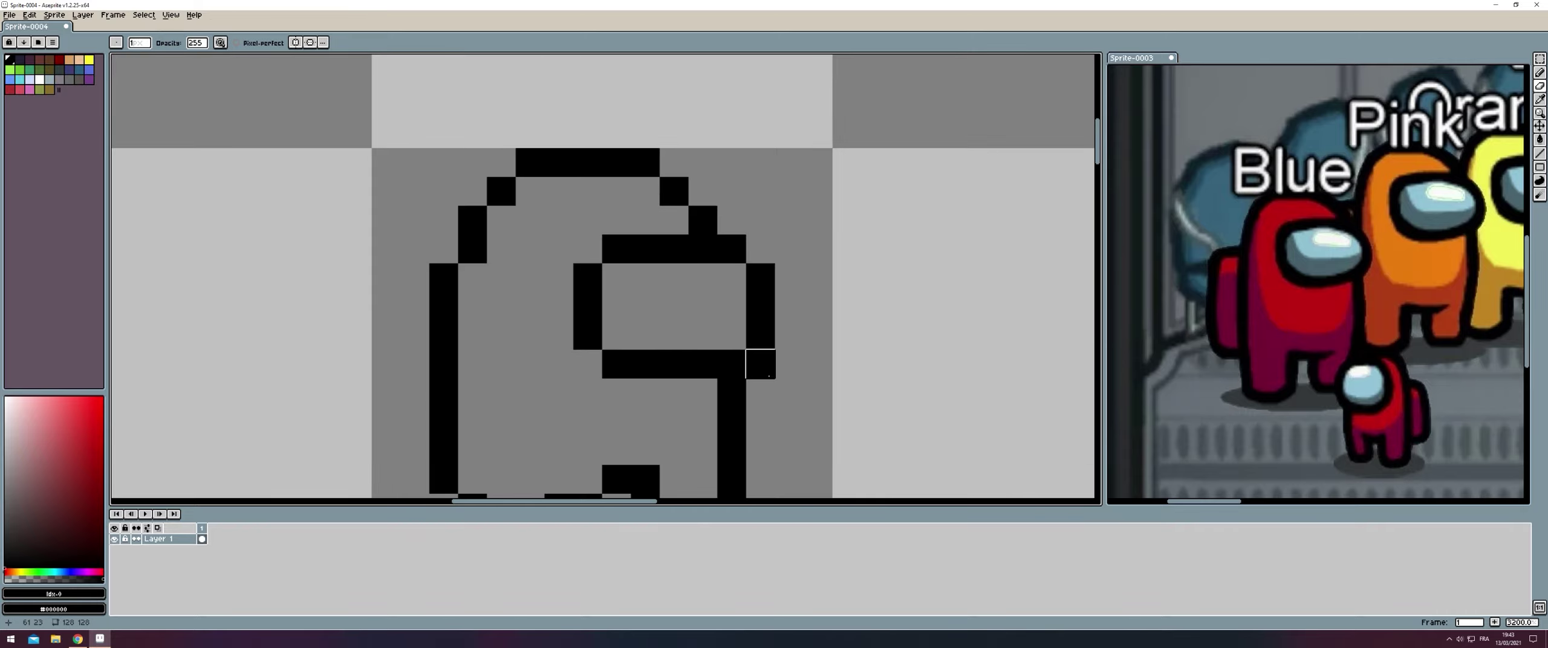
scroll(815, 332, "down", 4)
scroll(850, 314, "down", 1)
scroll(826, 304, "up", 2)
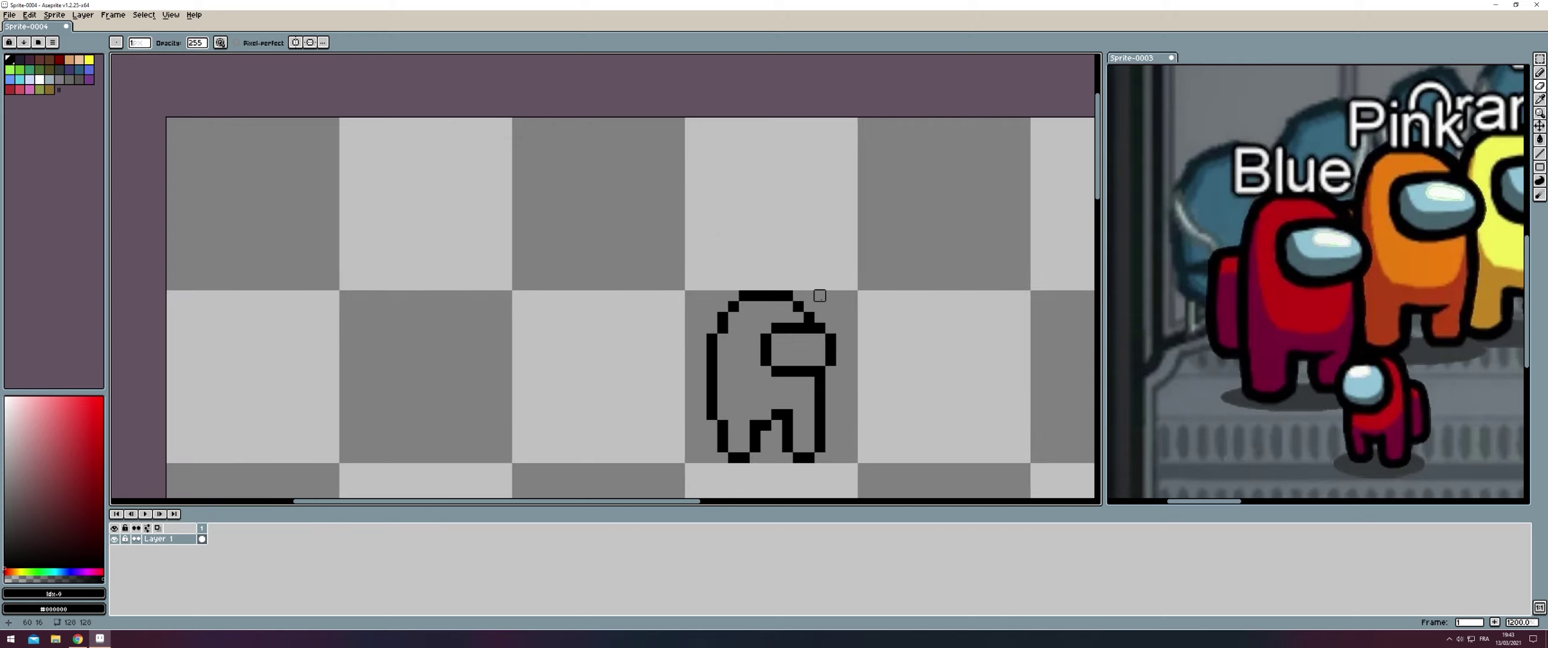
key("b")
scroll(617, 278, "up", 2)
- Draw the backpack outline down beside the crewmate's body
left_click(608, 272)
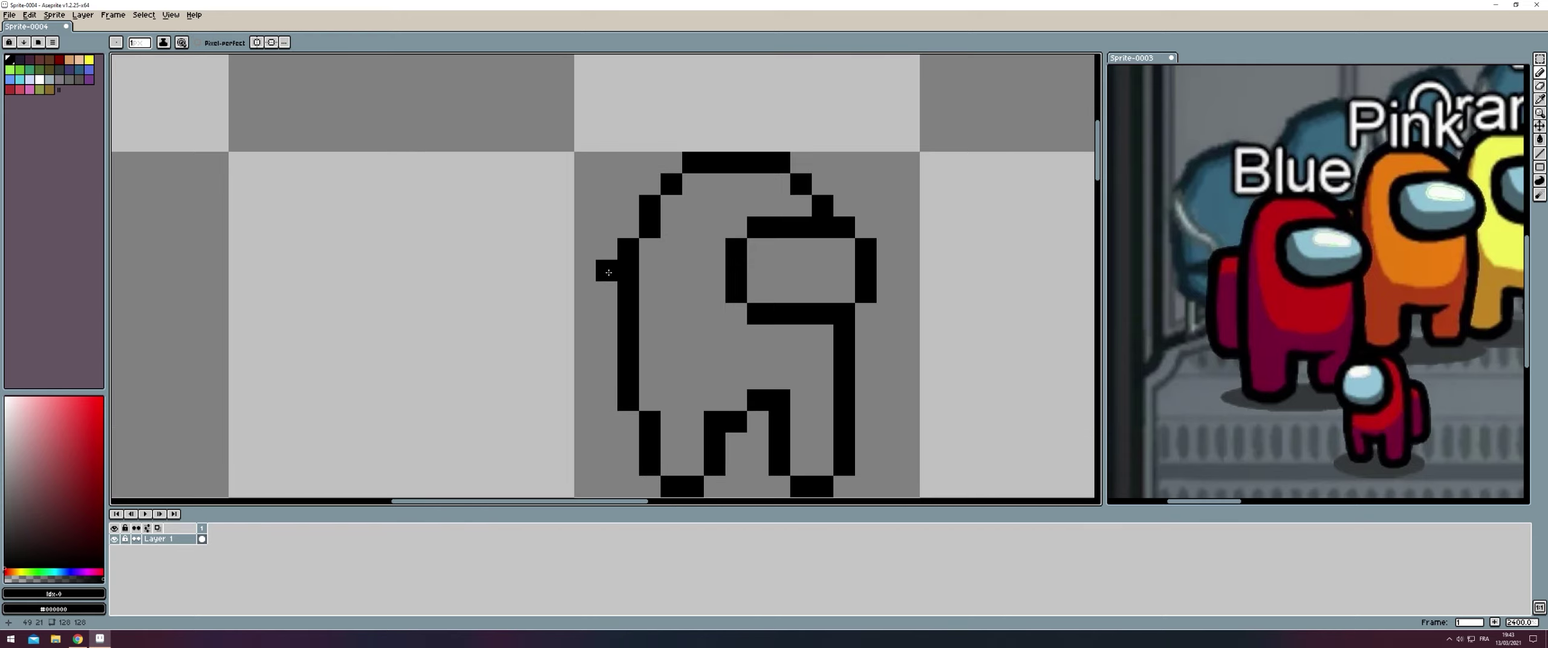
mouse_move(608, 273)
left_mouse_down()
mouse_move(592, 289)
mouse_move(591, 380)
mouse_move(605, 382)
left_mouse_up()
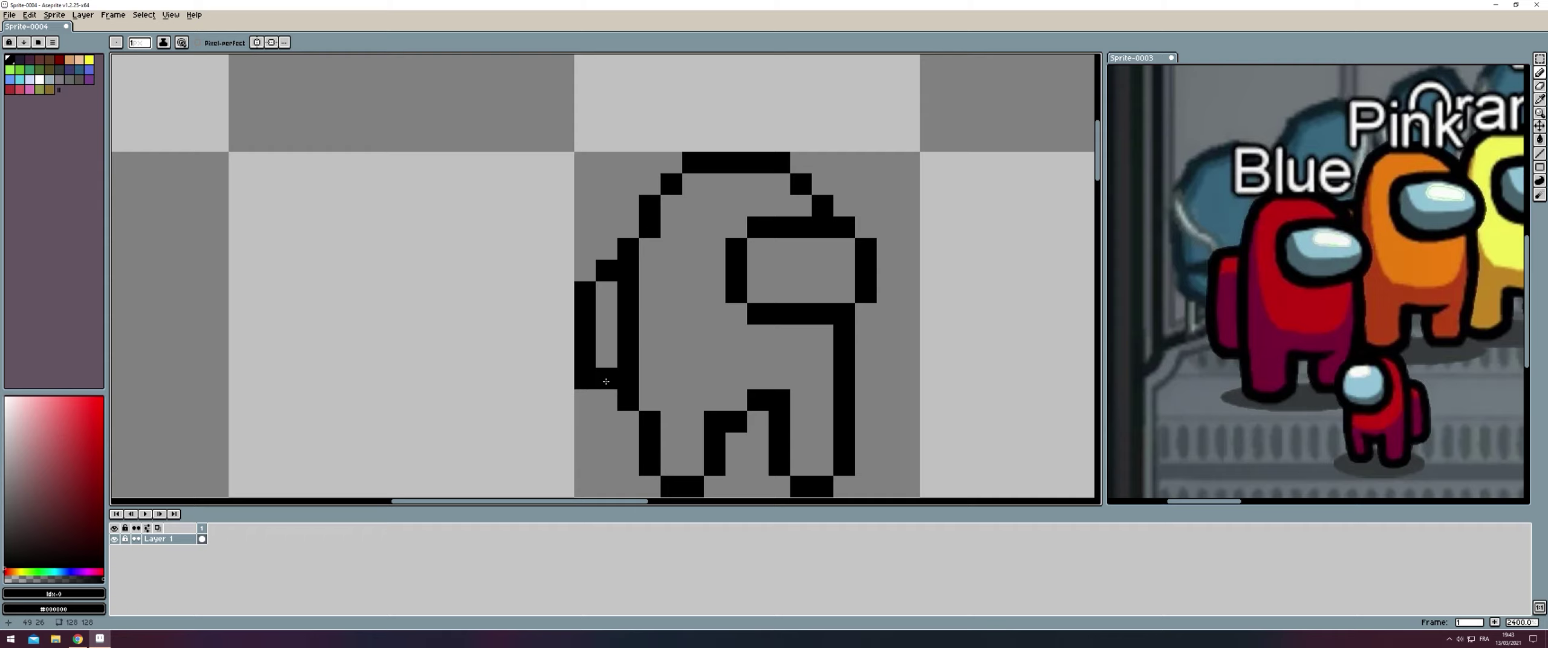
scroll(710, 263, "down", 2)
scroll(710, 263, "down", 4)
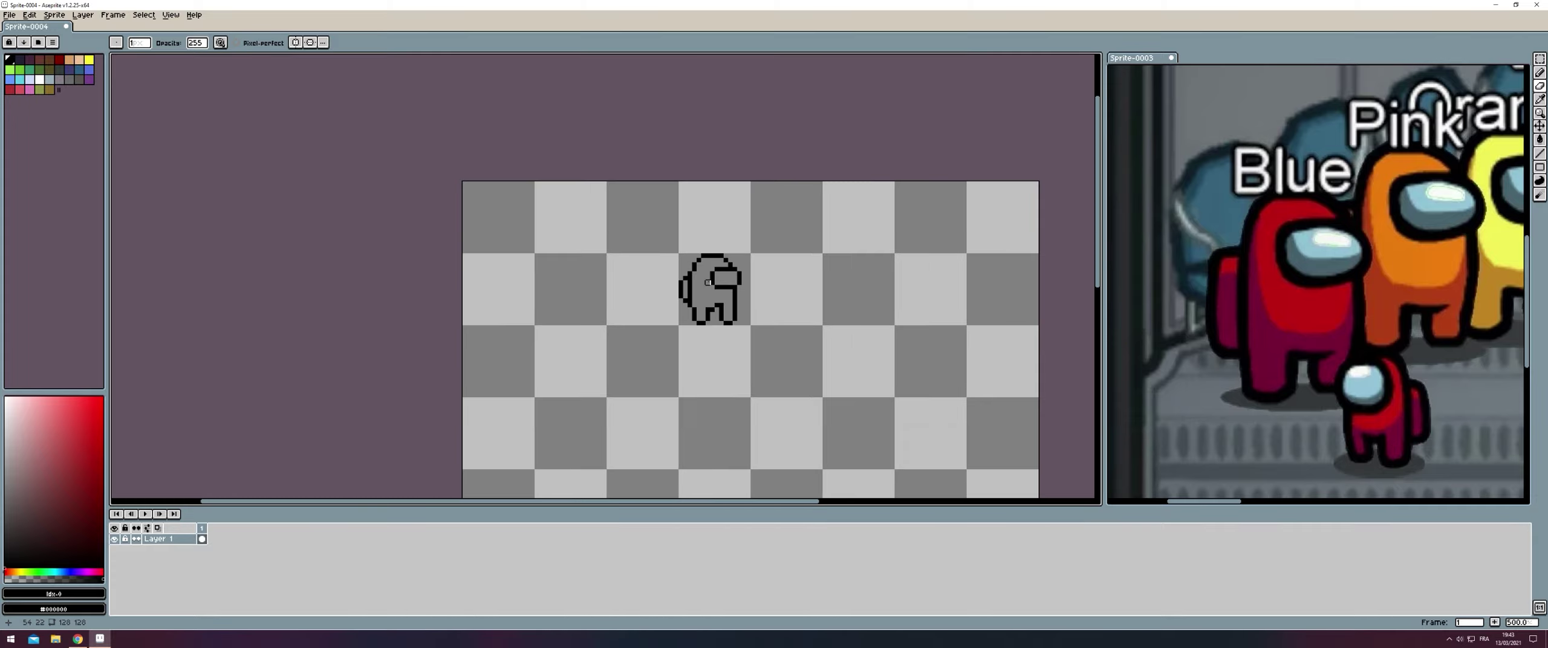
scroll(710, 263, "up", 3)
scroll(610, 299, "up", 1)
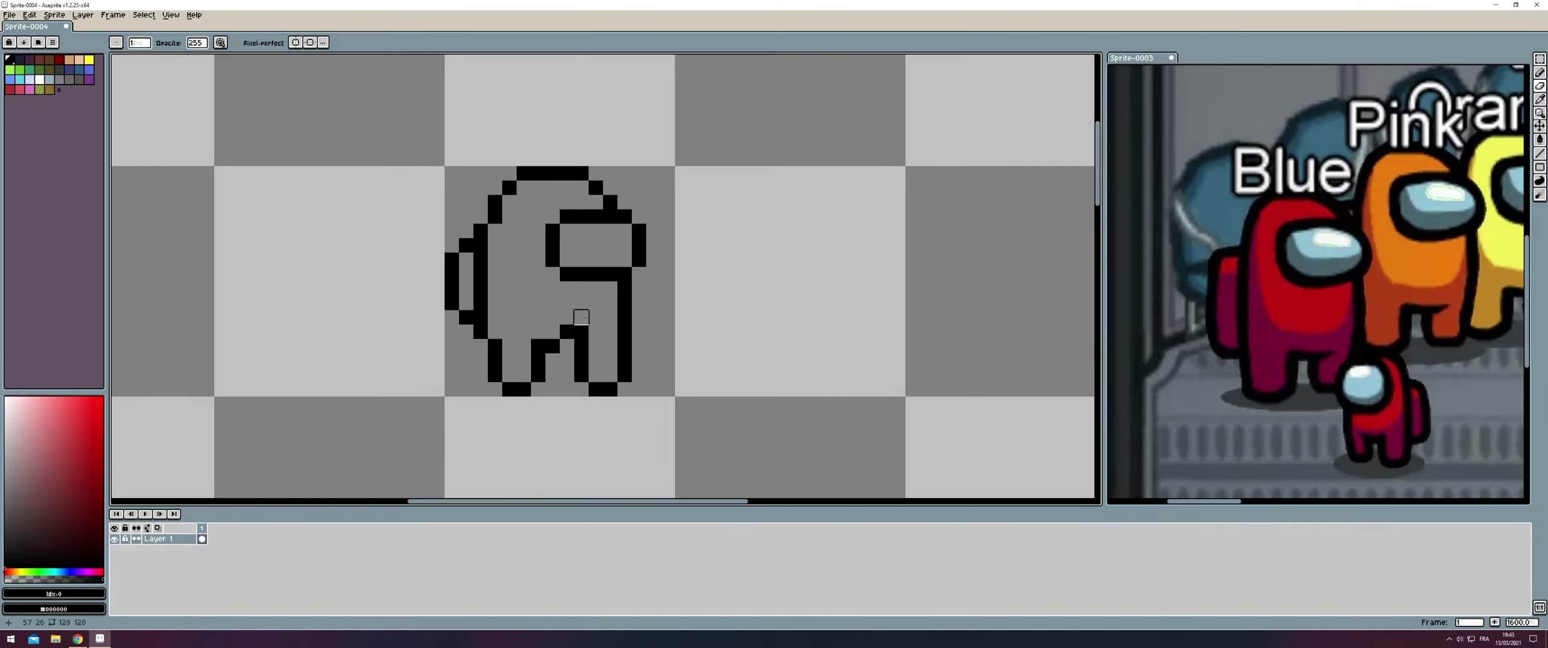
- Clean up stray pixels in the gap between the legs
left_click_drag(567, 332, 582, 332)
key("b")
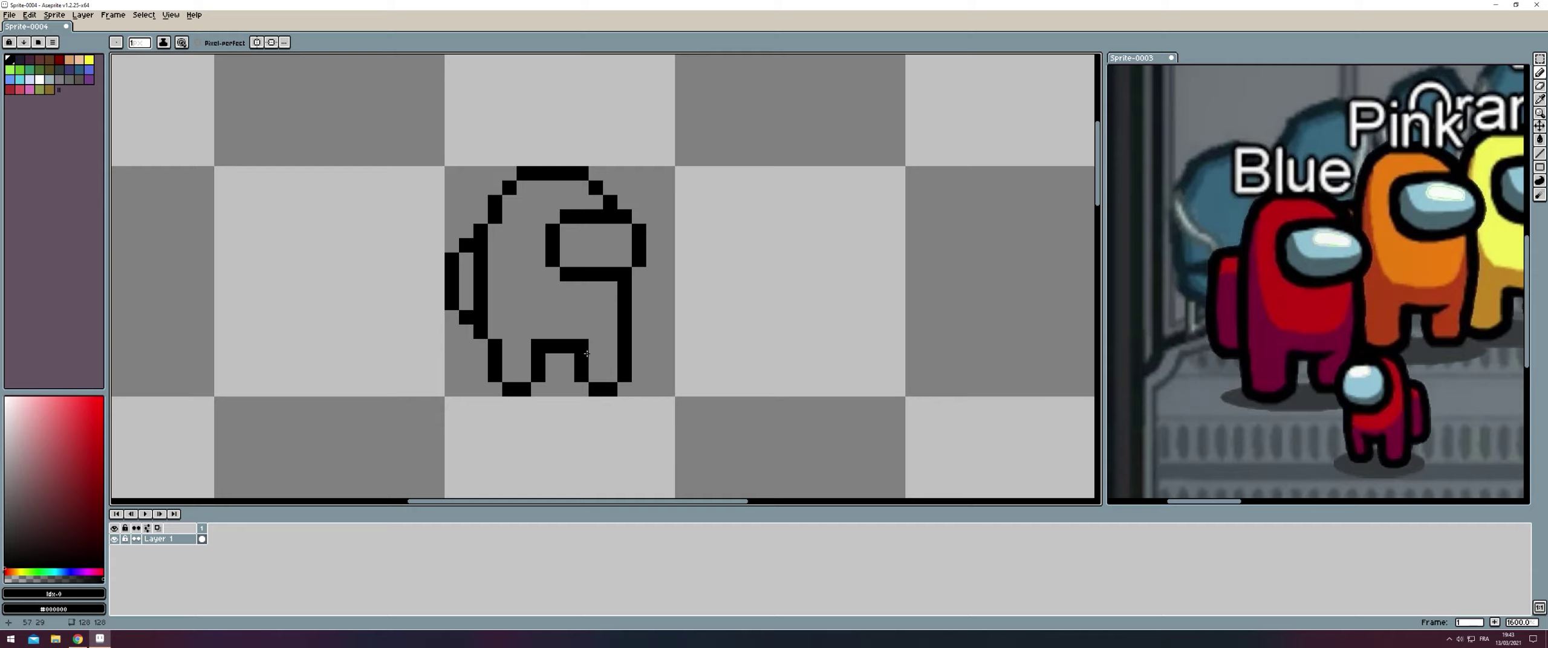
scroll(597, 390, "down", 3)
scroll(580, 314, "up", 2)
scroll(580, 315, "up", 1)
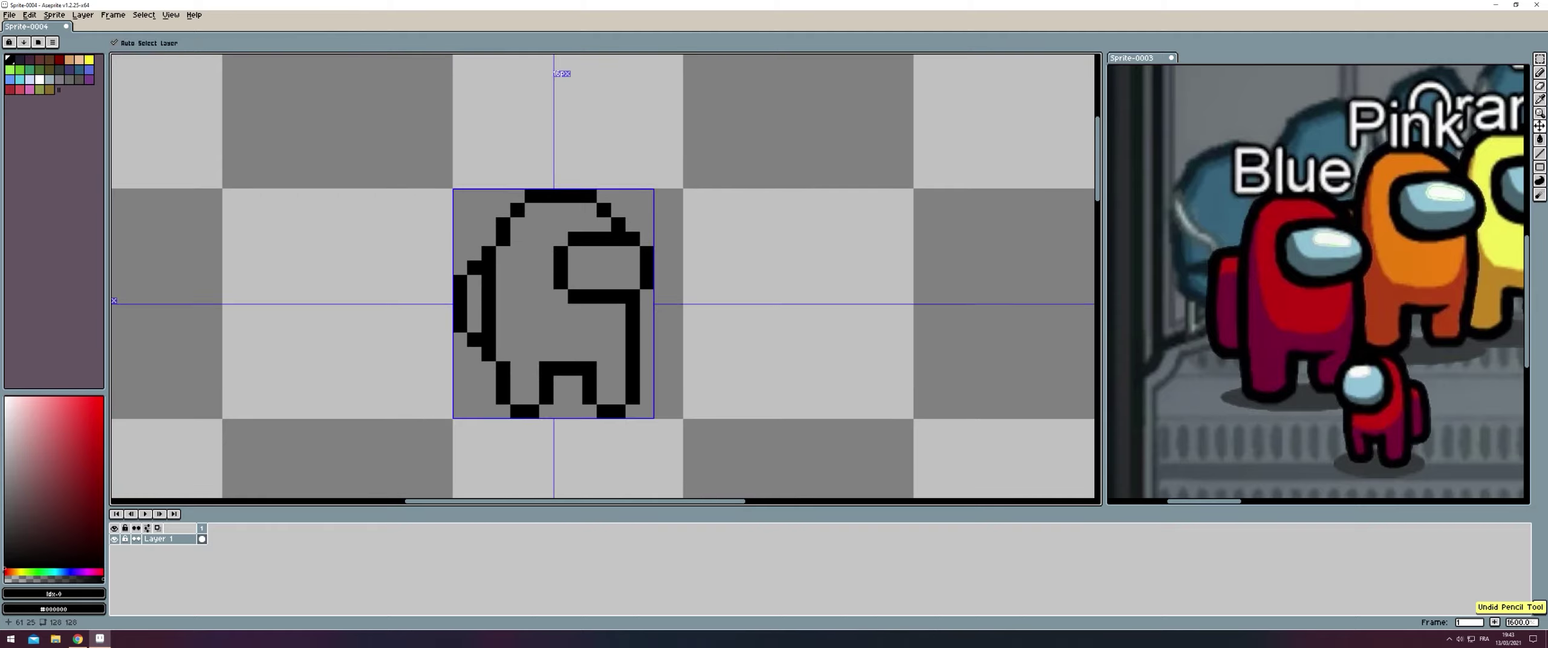
scroll(578, 310, "down", 2)
scroll(579, 310, "up", 5)
key("e")
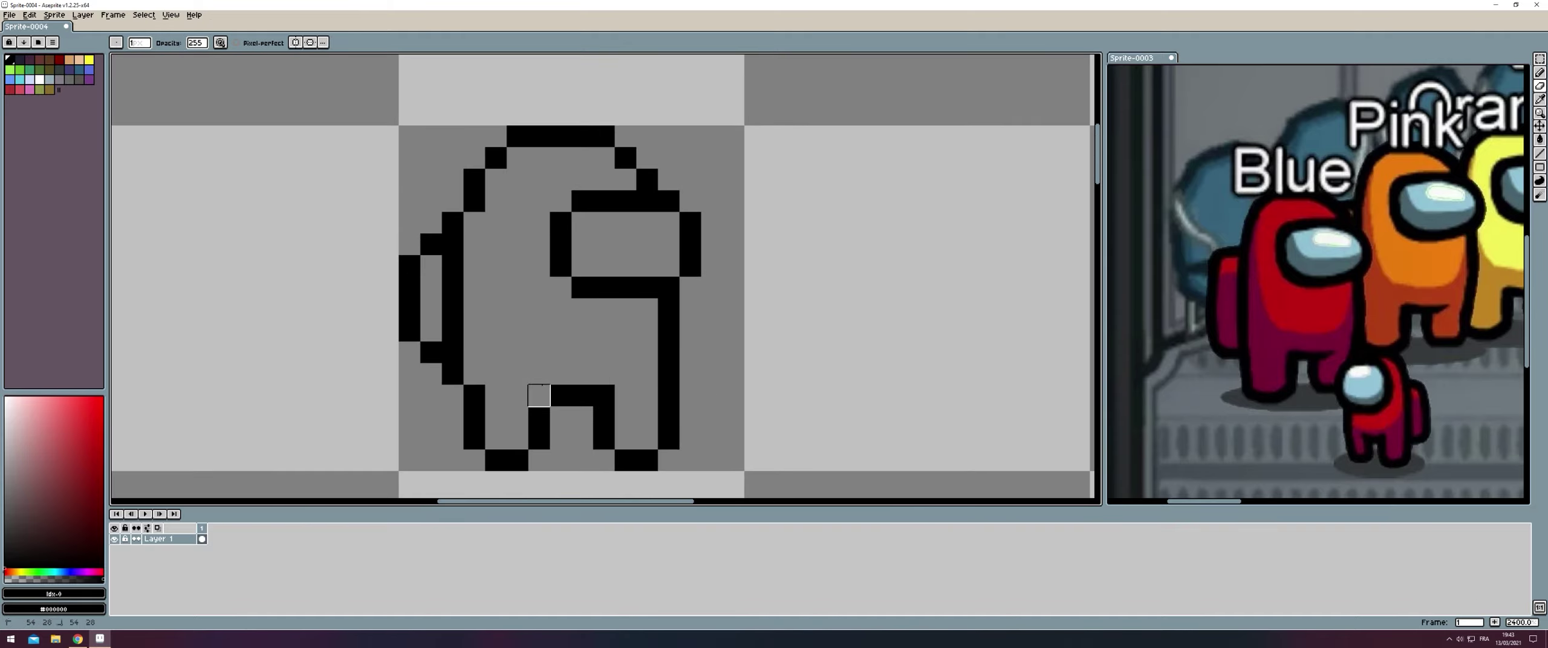
scroll(604, 345, "down", 4)
scroll(599, 345, "up", 1)
scroll(596, 344, "up", 2)
- Fill the crewmate's body with dark red using the Paint Bucket
key("b")
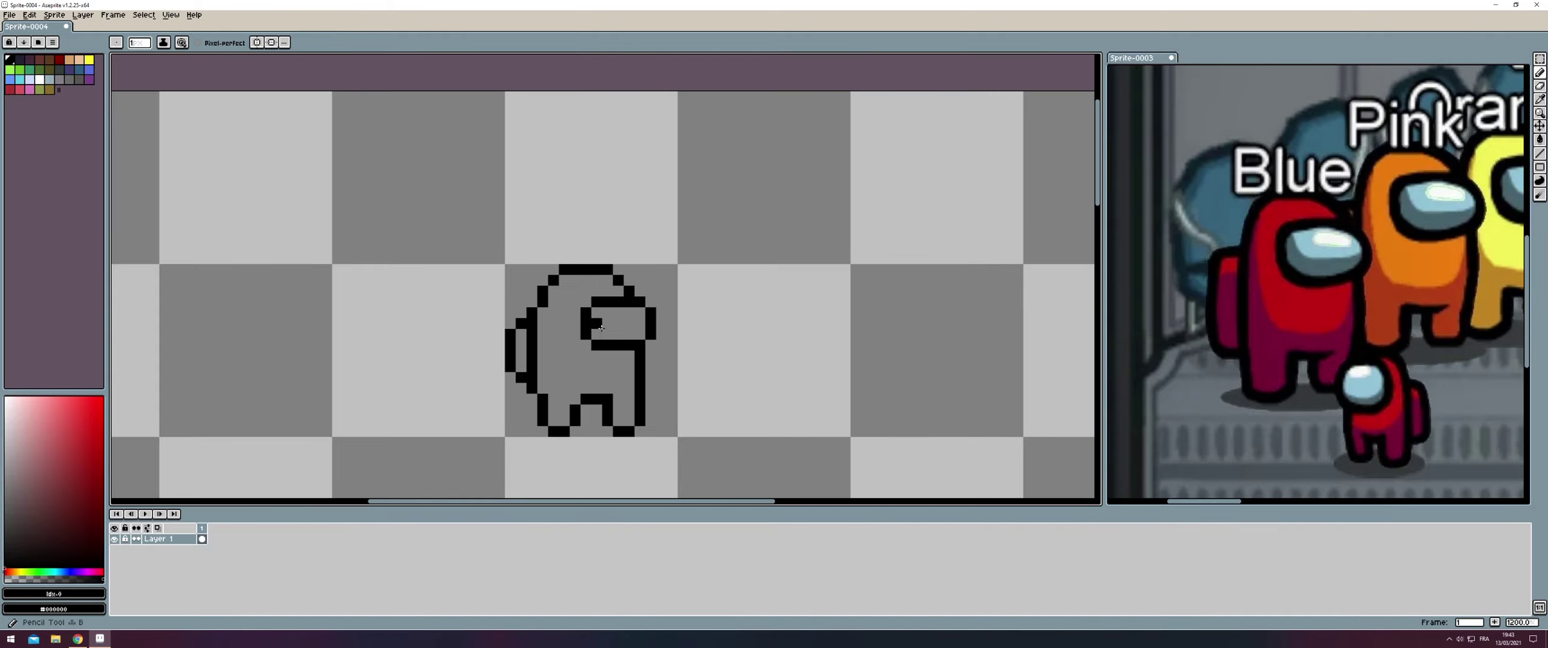
left_click(58, 60)
key("g")
left_click(553, 336)
scroll(555, 327, "down", 1)
scroll(642, 189, "up", 2)
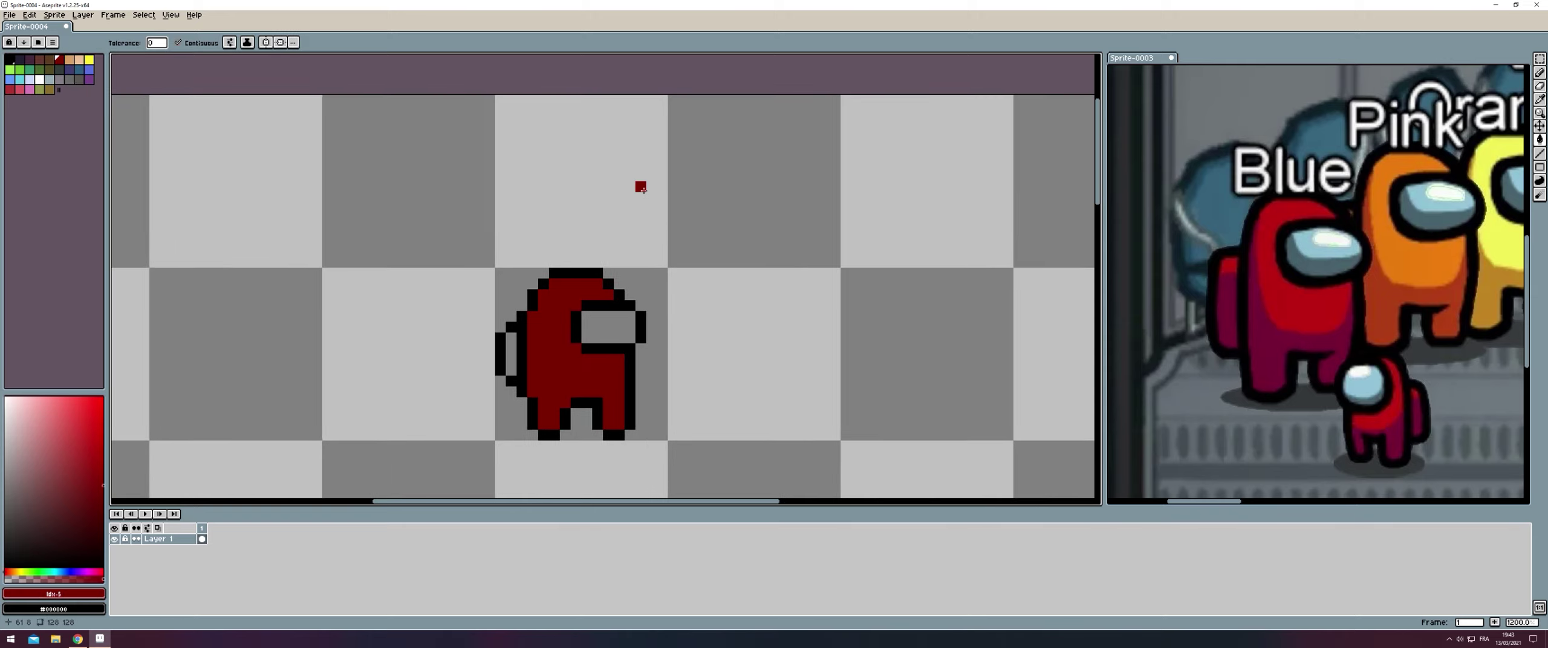
- Raise the red's HSL lightness to 34 and refill the body with it
mouse_move(218, 506)
left_mouse_down()
mouse_move(387, 174)
mouse_move(382, 111)
left_mouse_up()
left_click(212, 116)
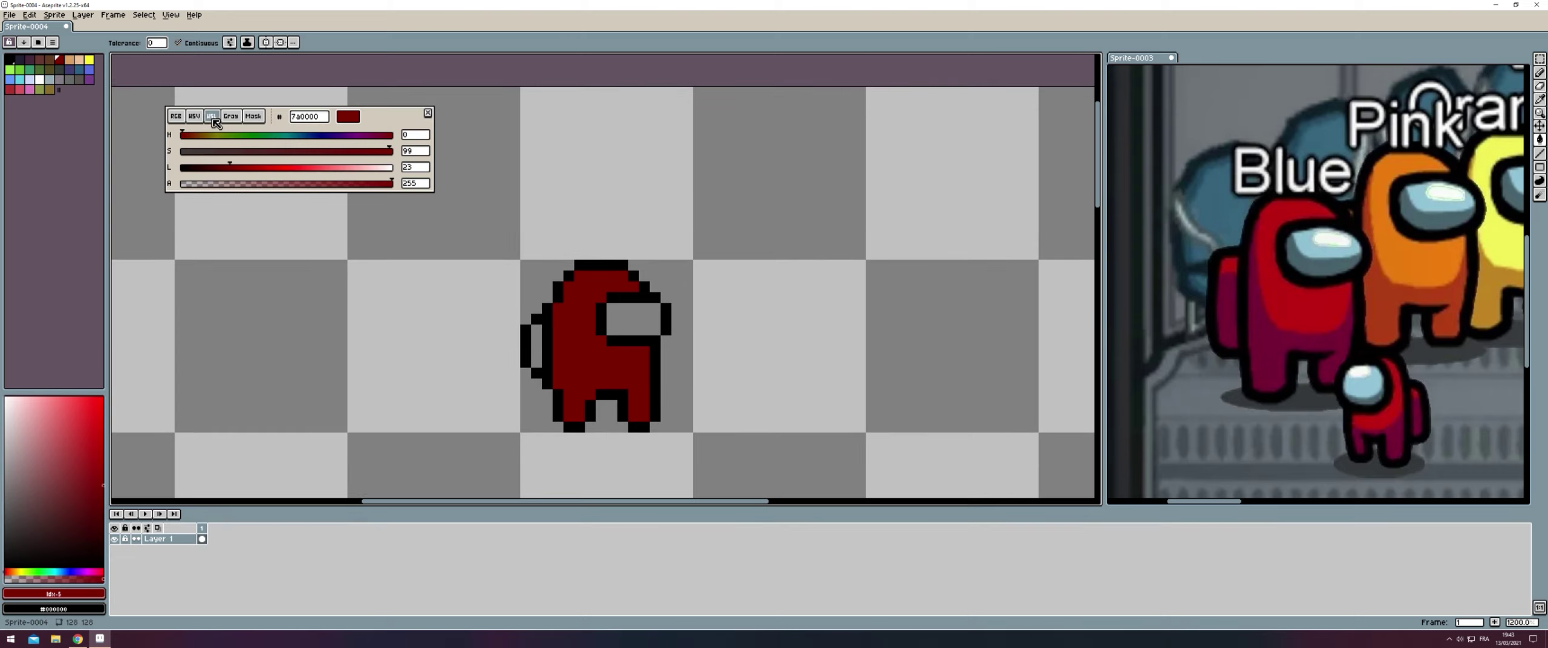
left_click_drag(230, 167, 241, 168)
left_click(591, 373)
scroll(563, 327, "up", 1)
- Add darker red shading down the left side, along the lower body and backpack
key("b")
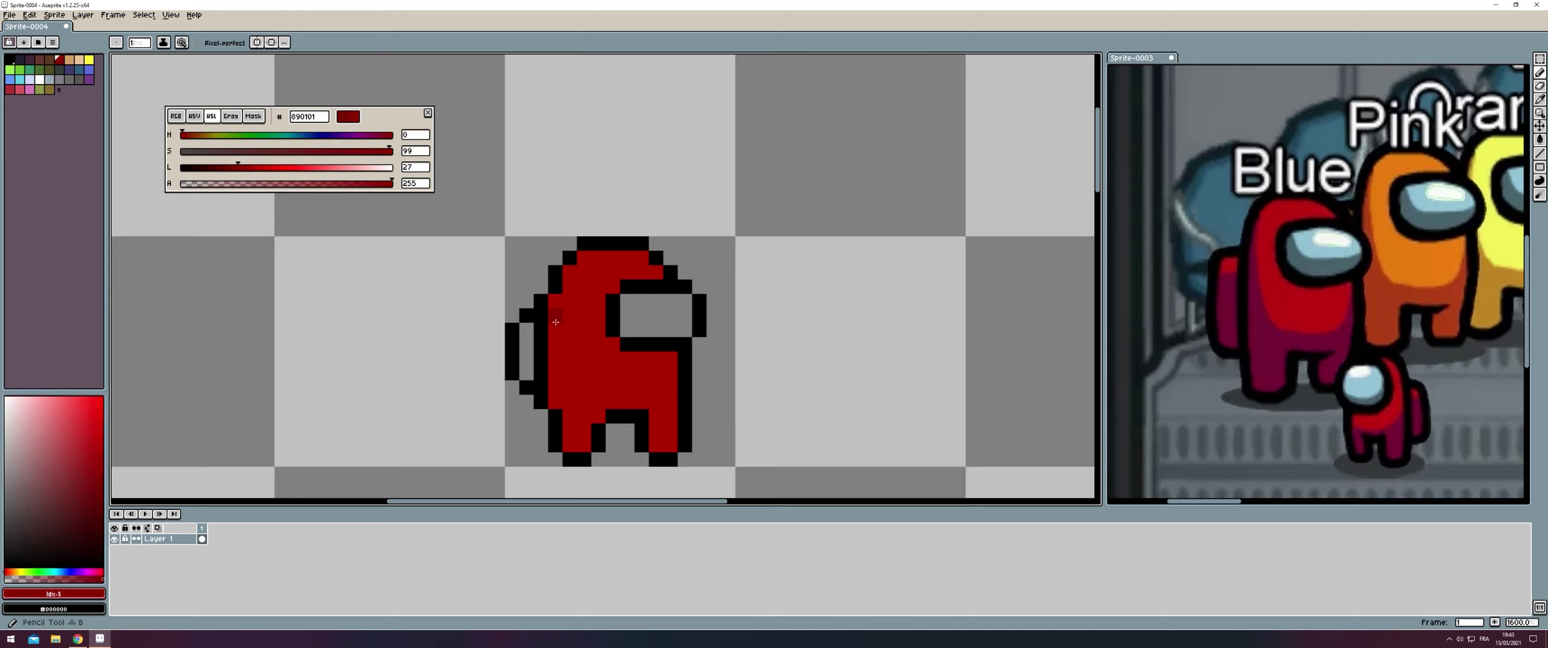
left_click_drag(555, 301, 558, 386)
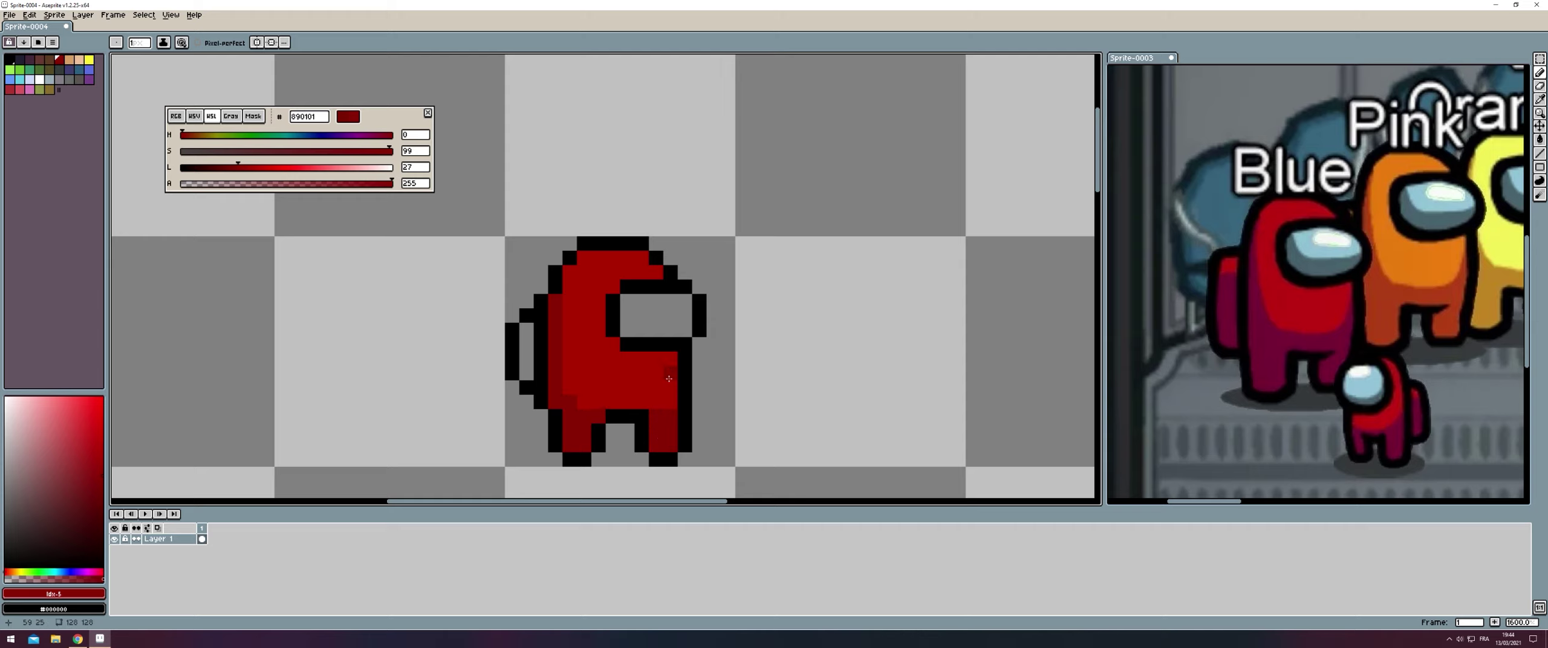
left_click_drag(658, 399, 580, 401)
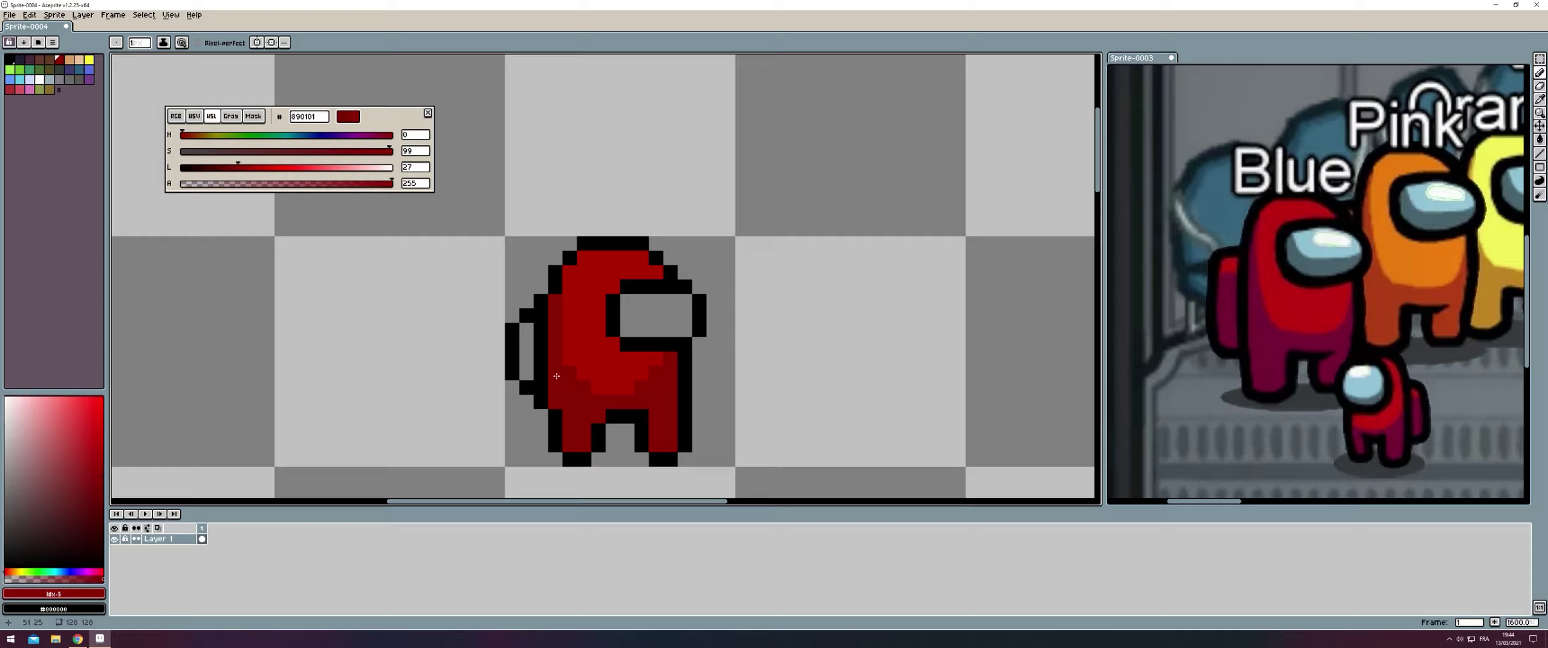
scroll(556, 376, "down", 5)
scroll(550, 357, "up", 2)
scroll(547, 345, "up", 2)
scroll(546, 335, "up", 3)
left_click(546, 334)
left_click_drag(546, 335, 542, 378)
- Paint the backpack top brighter red and restore one black outline pixel
left_click(629, 314, "alt")
left_click(562, 312)
left_click(541, 312)
key("ctrl+z")
scroll(541, 312, "down", 3)
scroll(654, 311, "up", 3)
right_click(654, 312)
- Move the lower backpack block down one pixel and fill the gap with black and dark red
key("m")
mouse_move(500, 382)
left_mouse_down()
mouse_move(554, 444)
mouse_move(520, 433)
left_mouse_up()
scroll(508, 363, "down", 3)
scroll(503, 327, "up", 3)
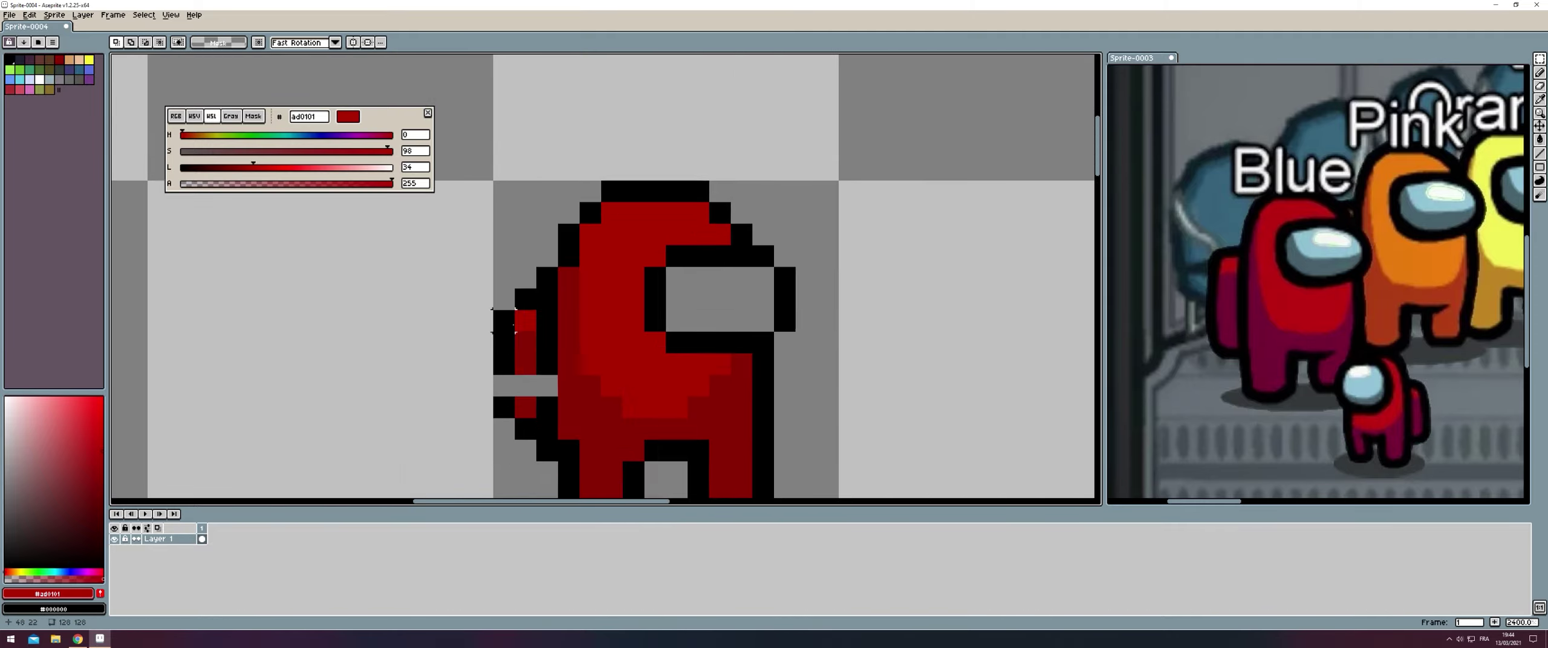
scroll(514, 321, "up", 1)
key("b")
right_click(500, 406)
left_click(530, 375, "alt")
left_click(530, 407)
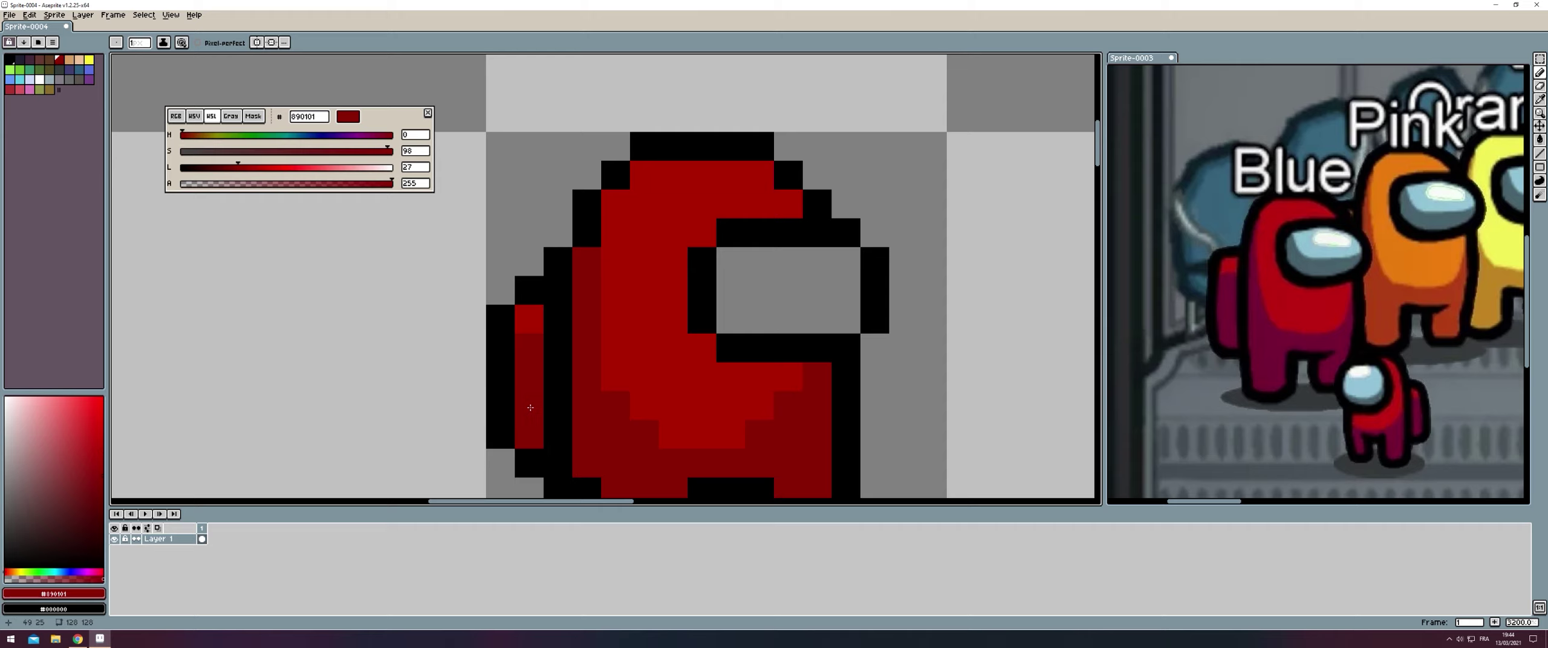
scroll(530, 408, "down", 4)
scroll(606, 331, "down", 1)
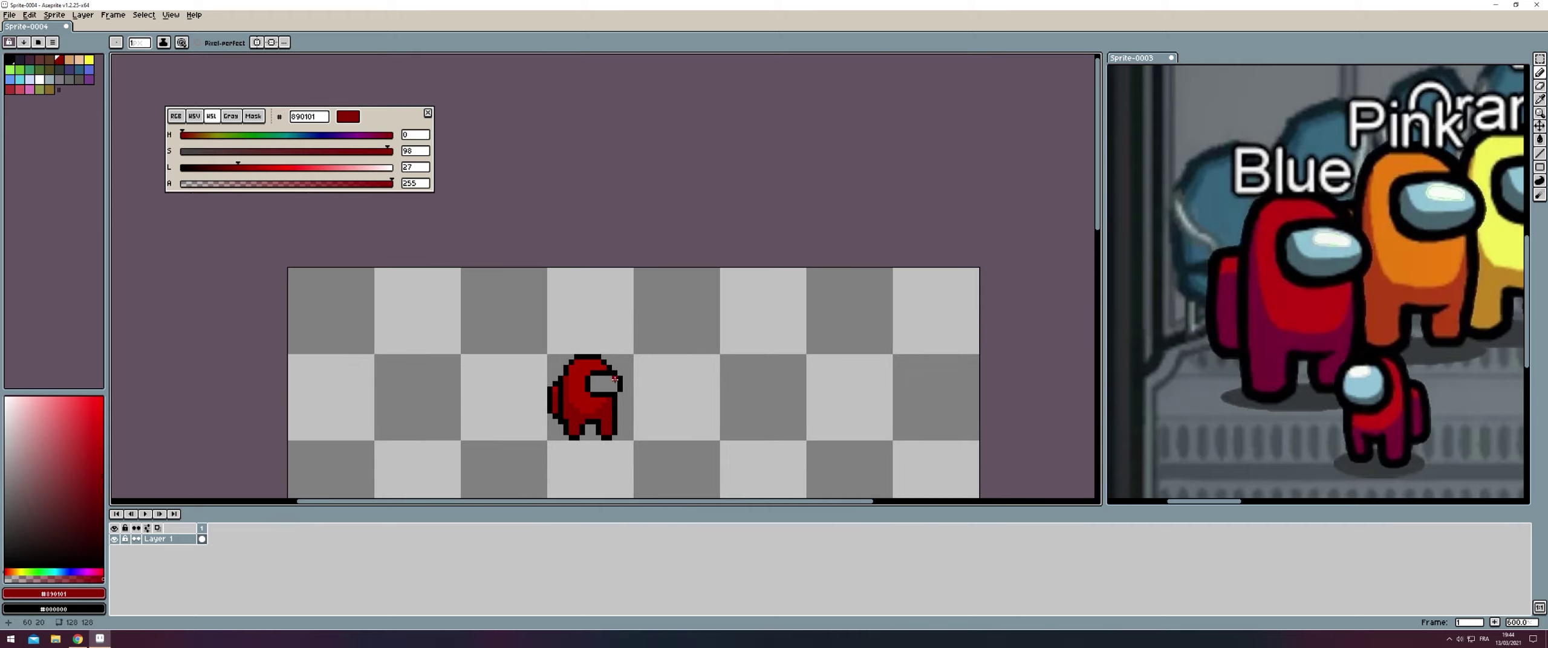
- Fill the crewmate's visor with light blue sampled from the reference
scroll(605, 339, "up", 1)
key("i")
left_click(1308, 248)
key("g")
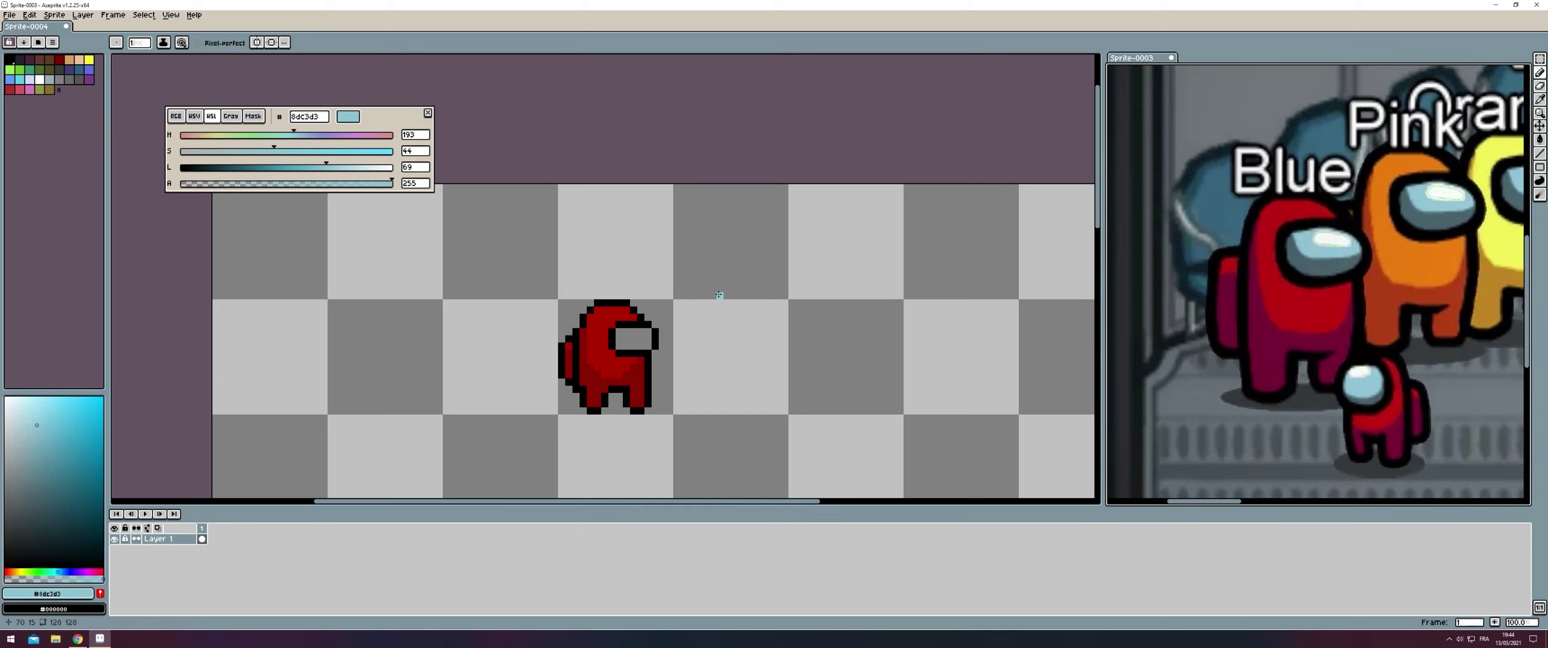
scroll(563, 385, "up", 3)
left_click(563, 385)
- Darken the visor's left edge and bottom pixels with the reference's dark shade
key("i")
left_click(1219, 233)
key("g")
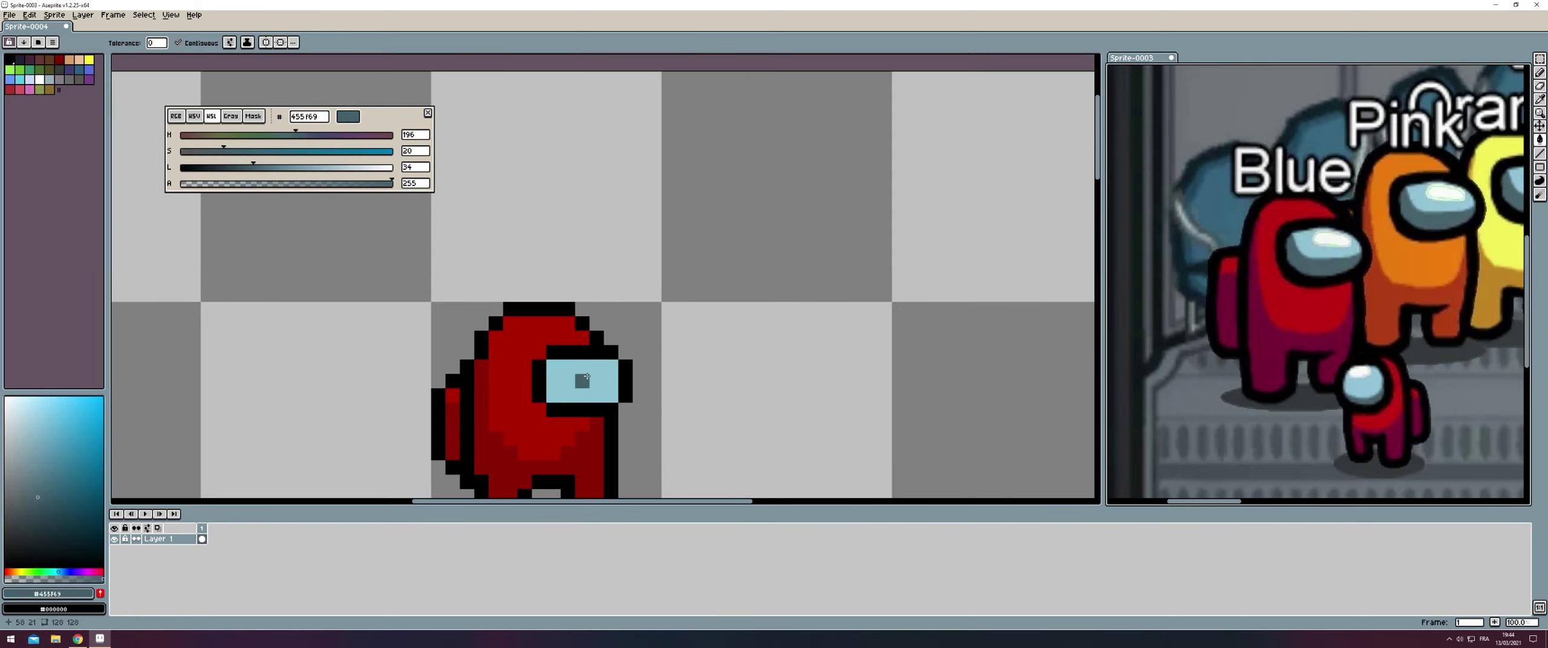
left_click(552, 387)
key("ctrl+z")
key("b")
mouse_move(552, 367)
left_mouse_down()
mouse_move(550, 387)
mouse_move(611, 394)
left_mouse_up()
left_click(568, 380)
- Sample the white visor highlight colour from the reference
scroll(662, 313, "down", 2)
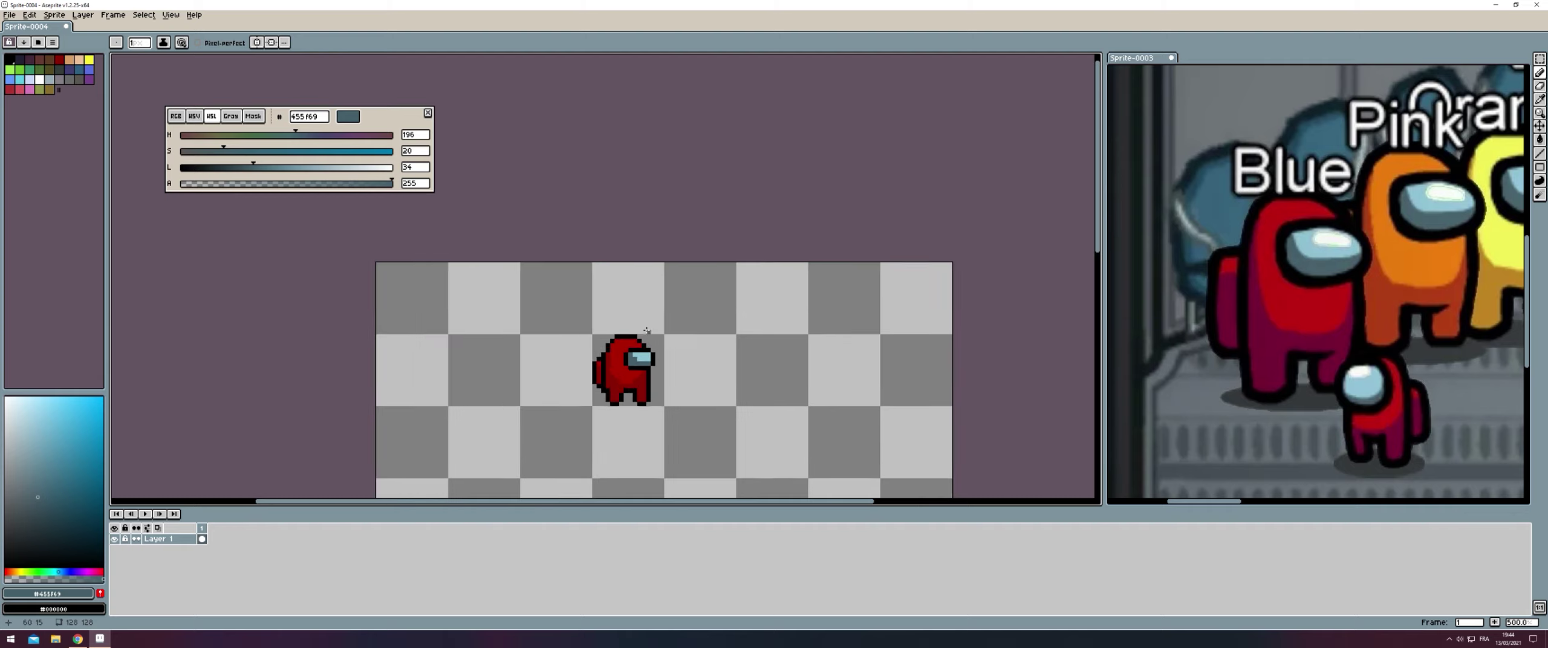
scroll(661, 313, "down", 1)
scroll(662, 314, "up", 1)
left_click(1317, 172, "alt")
scroll(630, 301, "up", 3)
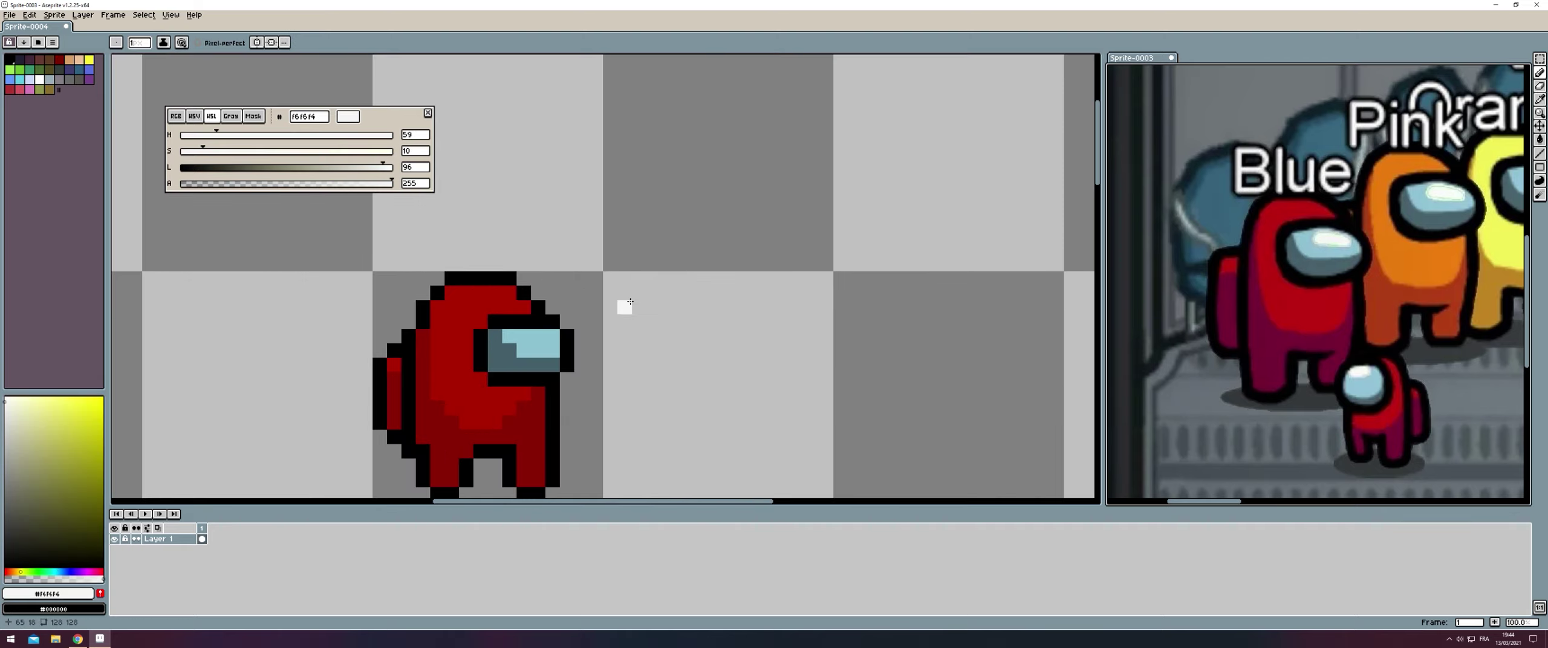
scroll(526, 337, "down", 1)
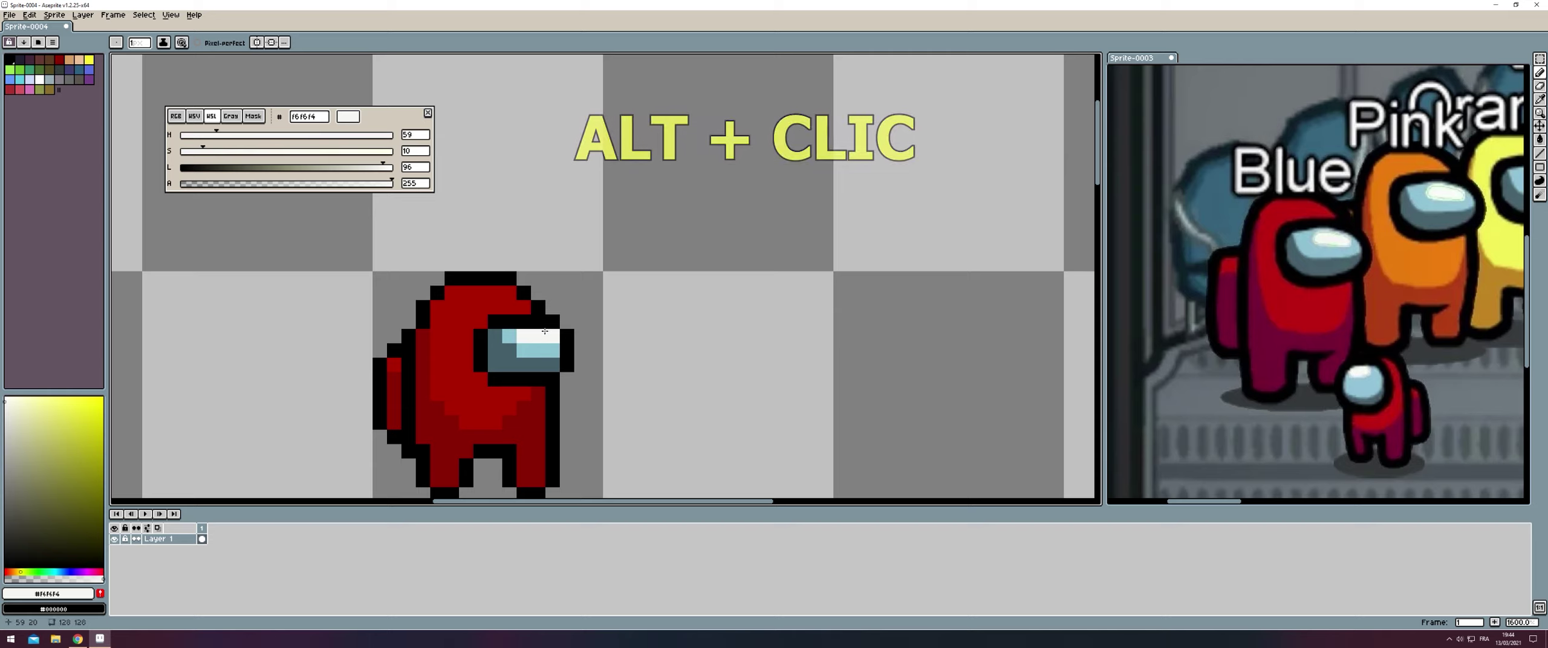
scroll(632, 315, "down", 3)
scroll(581, 294, "up", 1)
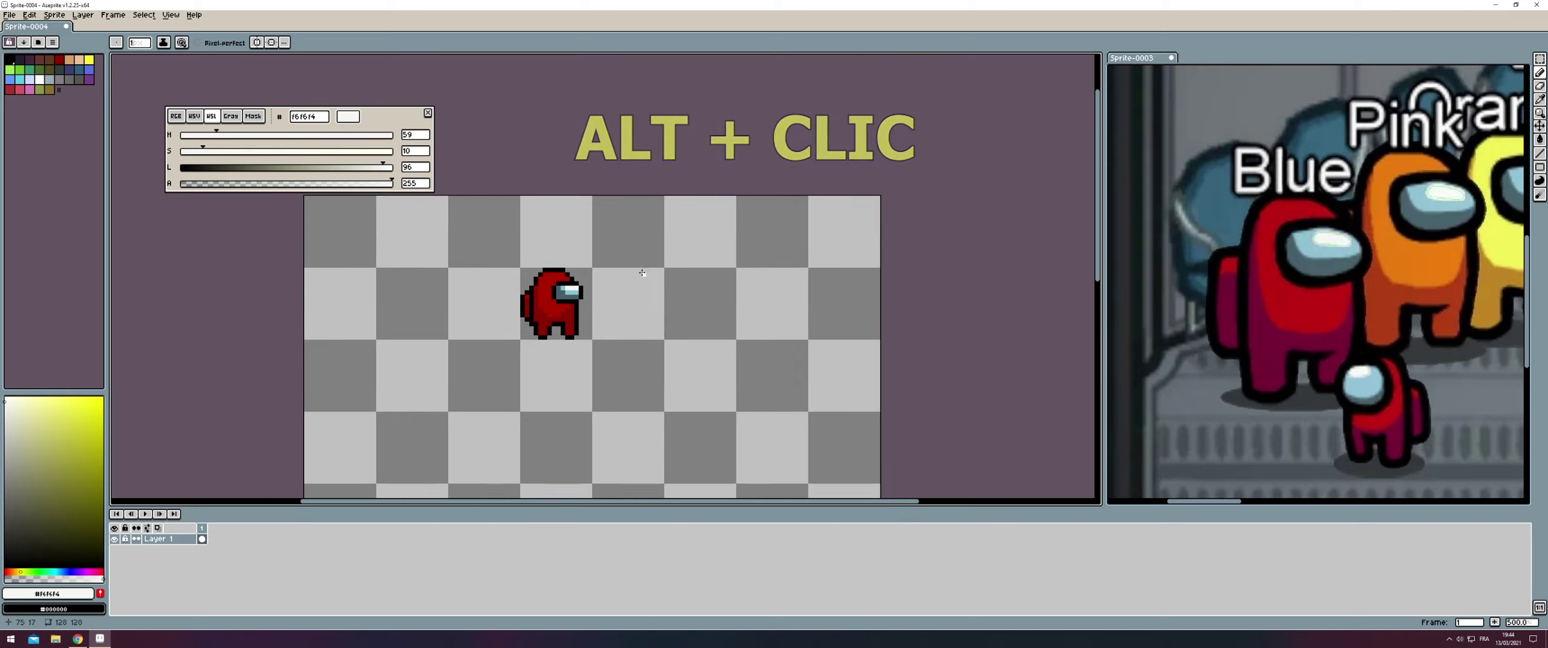
scroll(582, 294, "up", 1)
scroll(582, 294, "up", 3)
- Fill the crewmate's dark red shading with the reference's maroon shadow colour
scroll(581, 295, "down", 1)
left_click(544, 329, "alt")
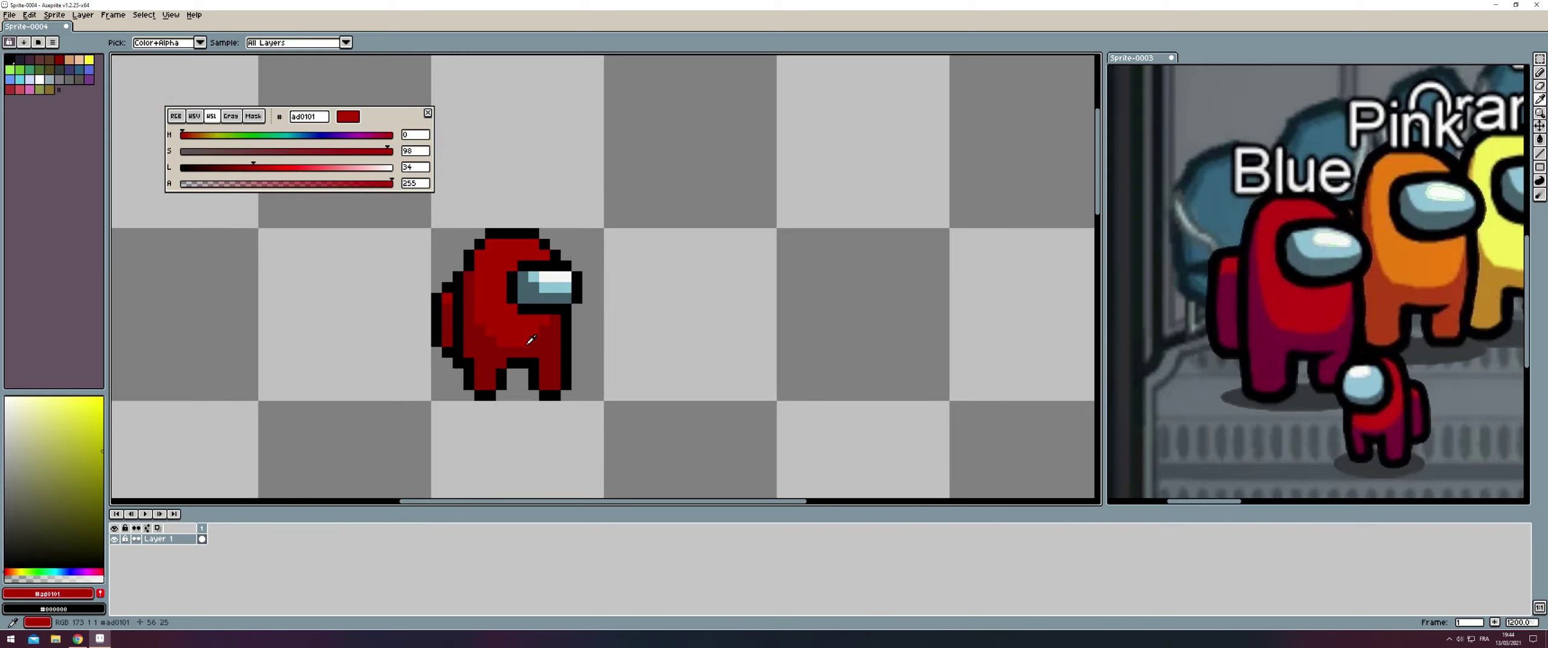
left_click(1315, 338, "alt")
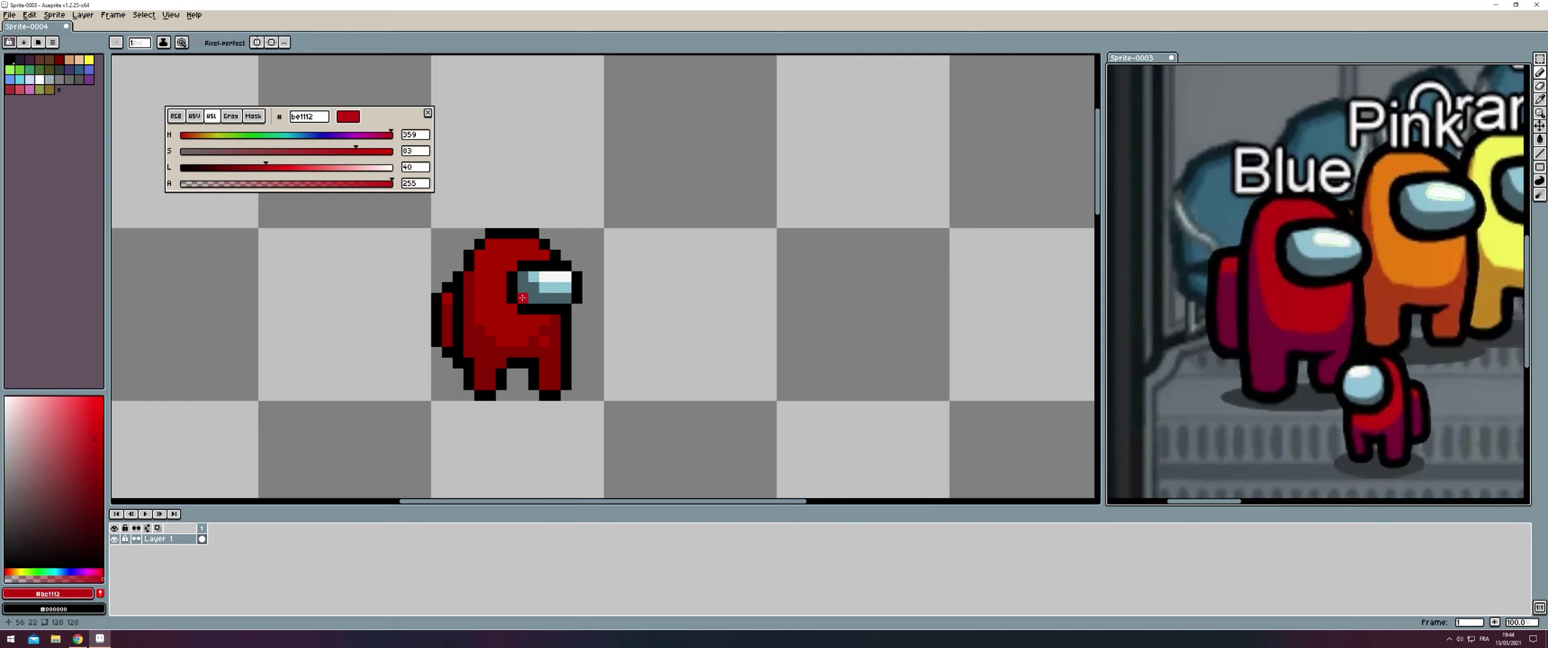
left_click(555, 334)
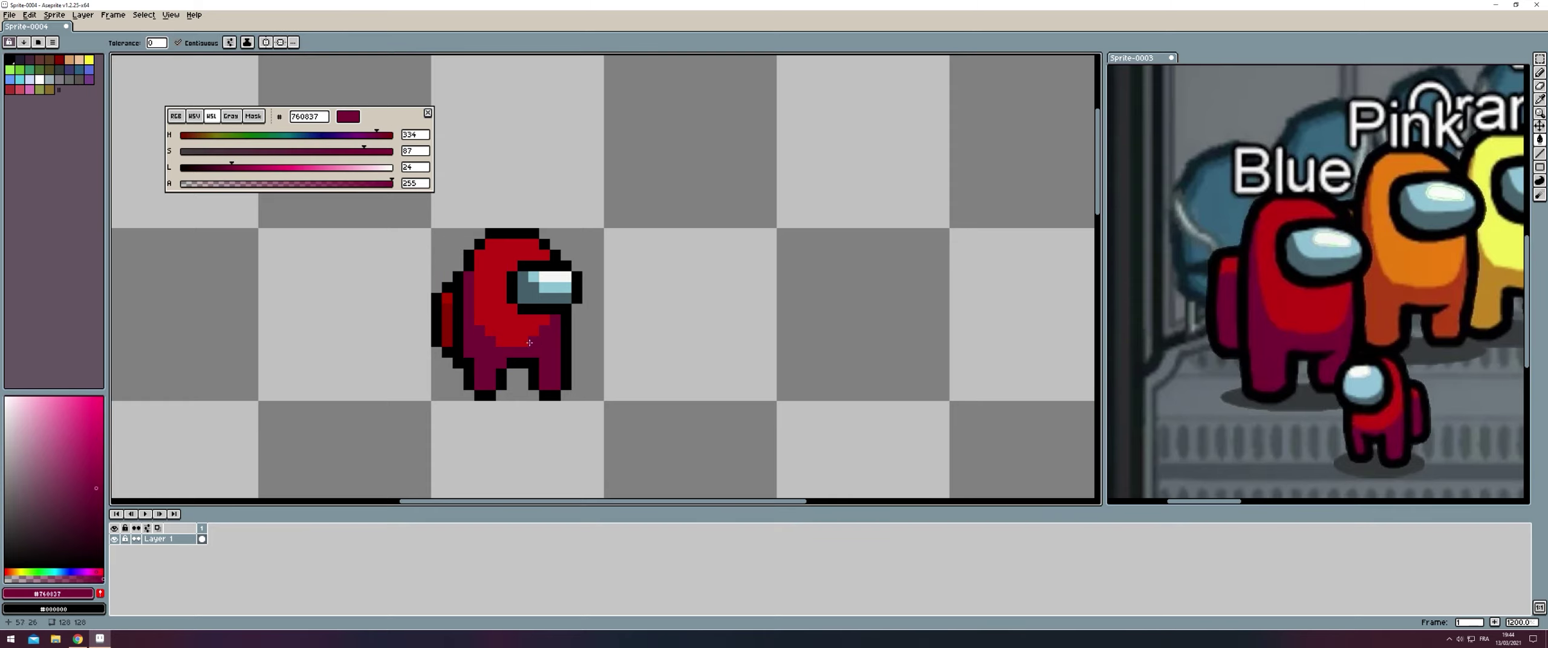
scroll(448, 320, "down", 2)
- Set the Pencil to the body's red and move the colour editor aside
key("b")
left_click(532, 278, "alt")
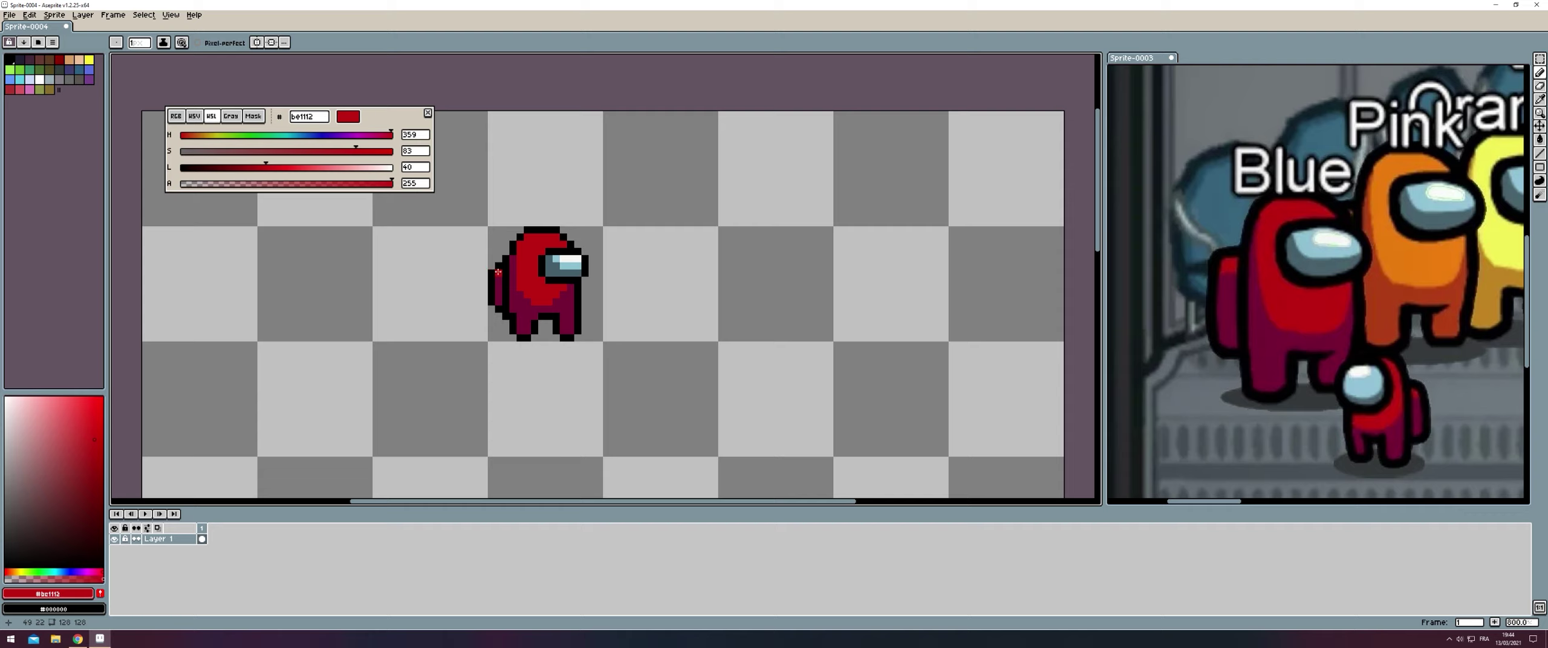
scroll(591, 231, "down", 1)
scroll(590, 231, "down", 1)
scroll(586, 239, "down", 2)
scroll(579, 254, "up", 2)
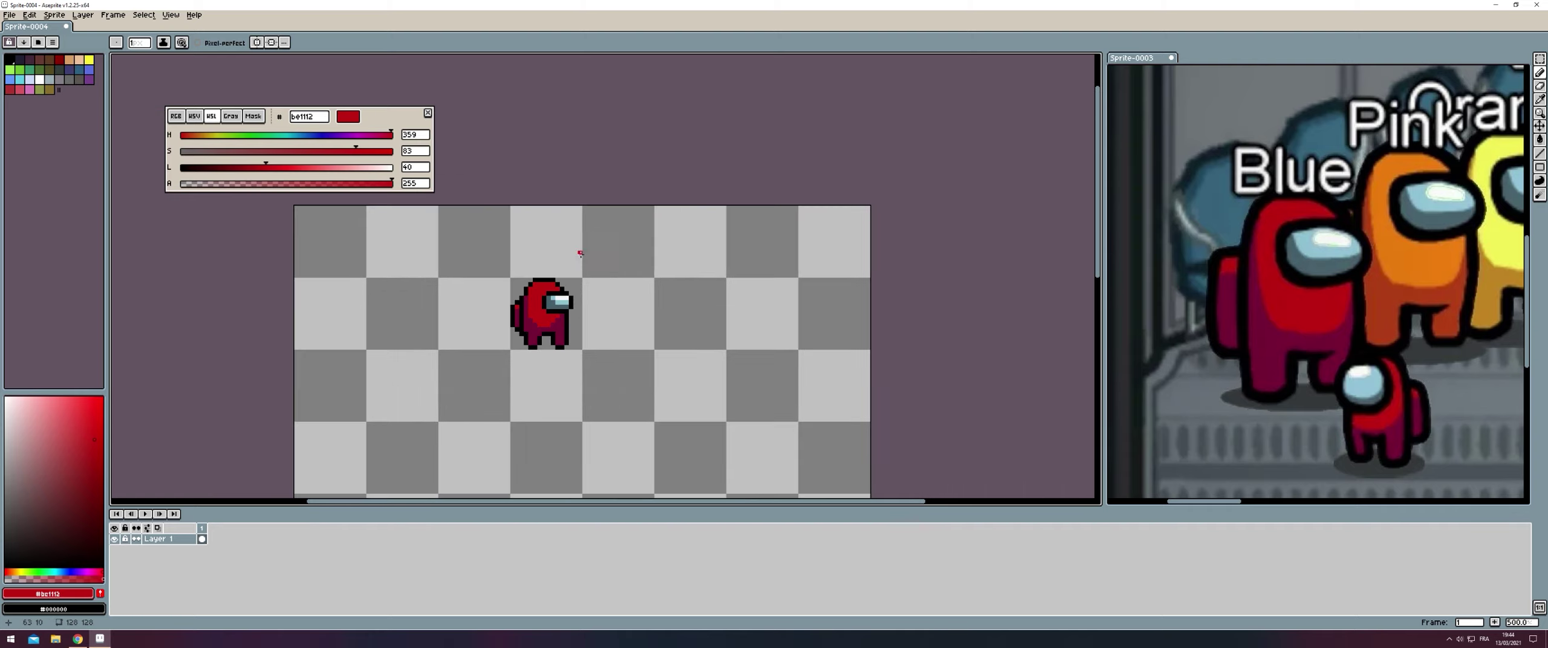
left_click_drag(422, 125, 610, 102)
- Pan and zoom the view to centre the crewmate on the canvas
scroll(604, 259, "up", 1)
scroll(537, 272, "up", 1)
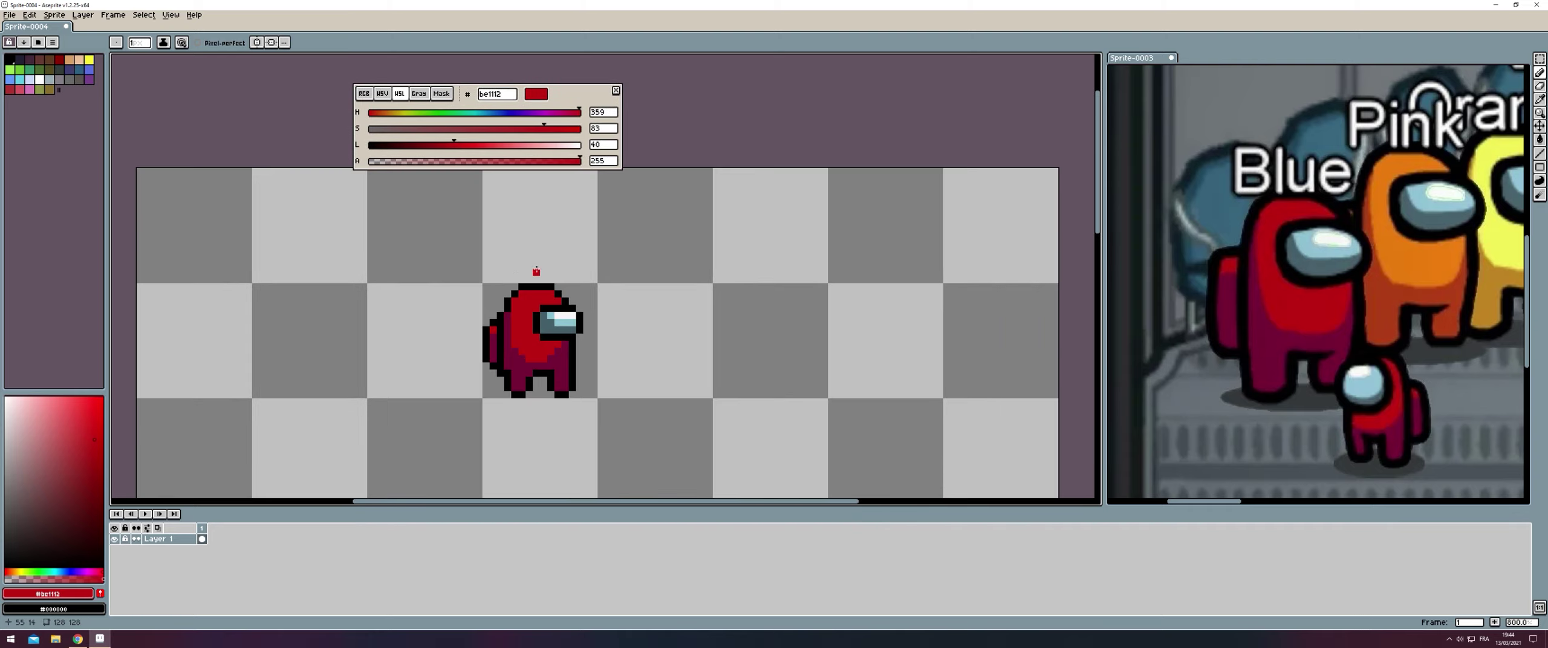
scroll(537, 272, "up", 1)
left_click_drag(658, 252, 665, 262)
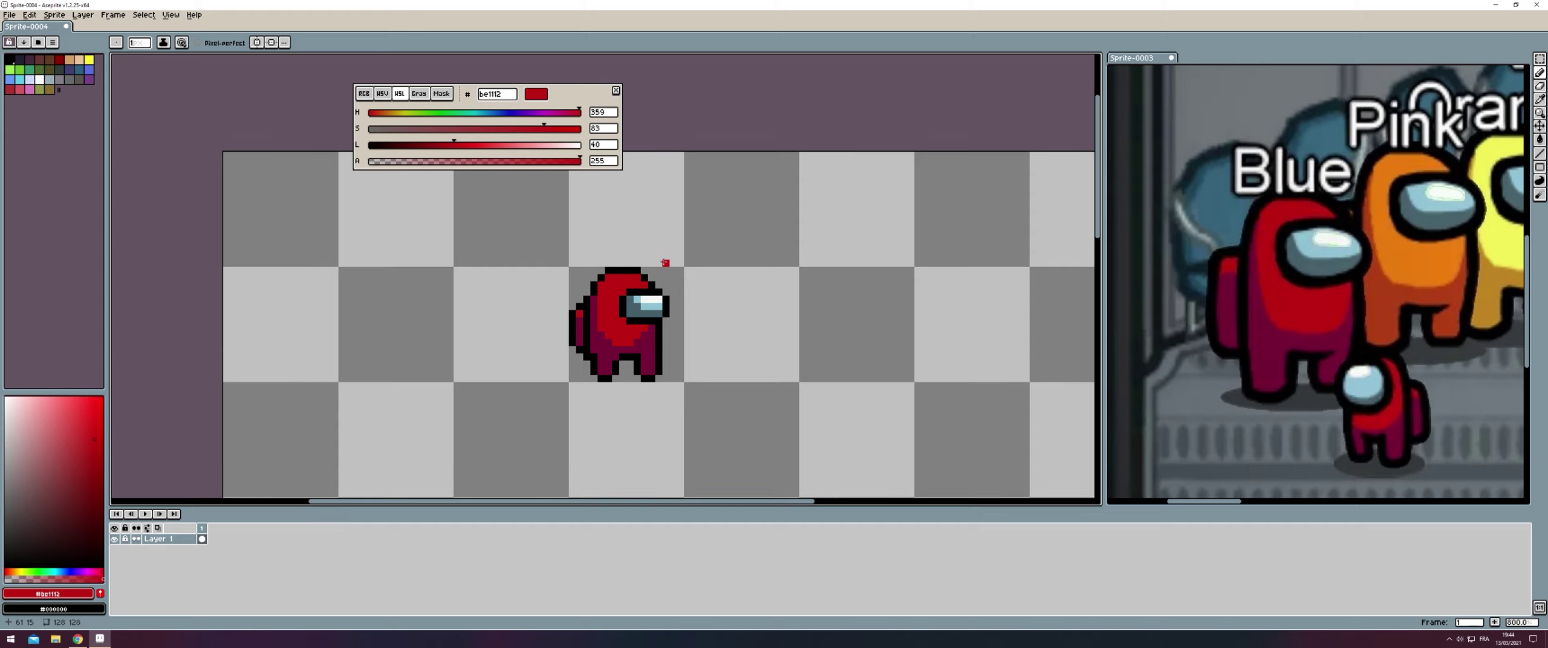
scroll(672, 292, "up", 2)
left_click_drag(691, 318, 603, 306)
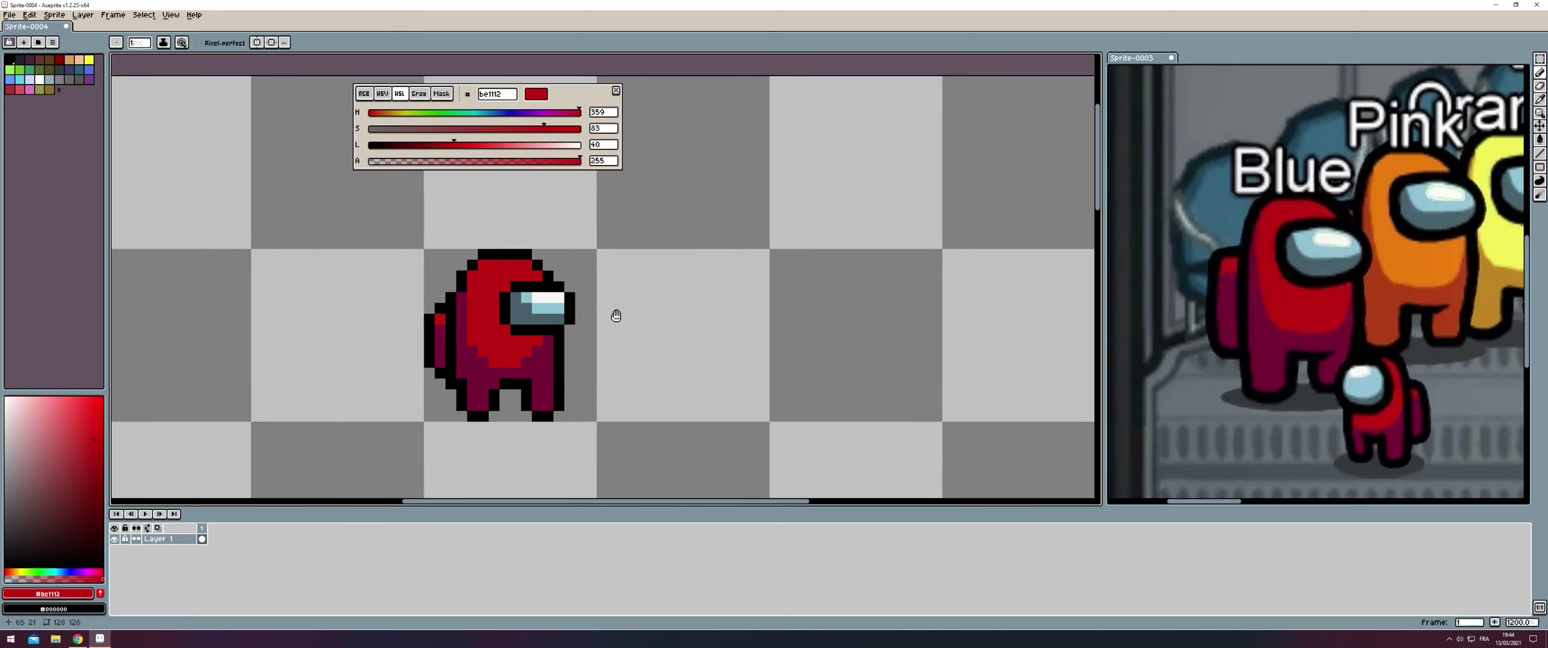
scroll(448, 285, "down", 2)
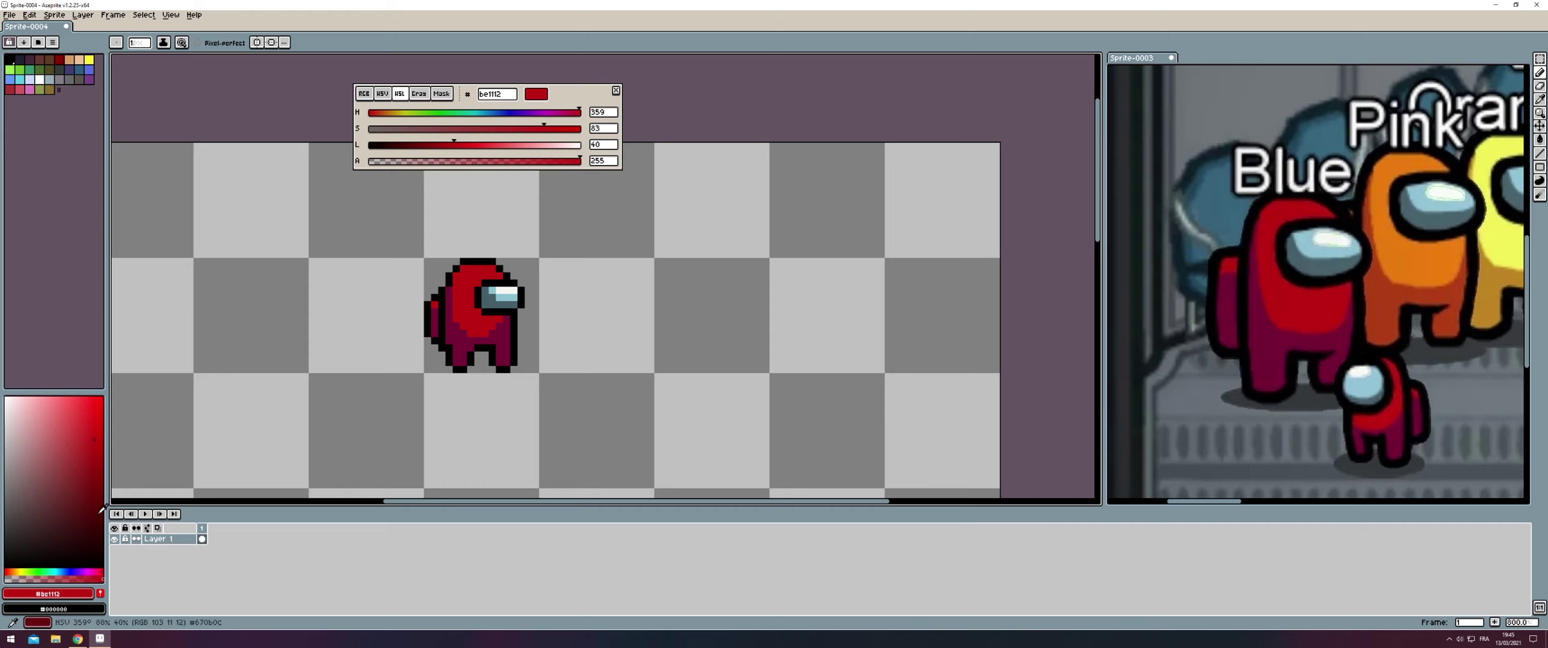
left_click(1539, 59)
- Move the whole crewmate sprite and nudge it one pixel right
left_click_drag(421, 256, 541, 375)
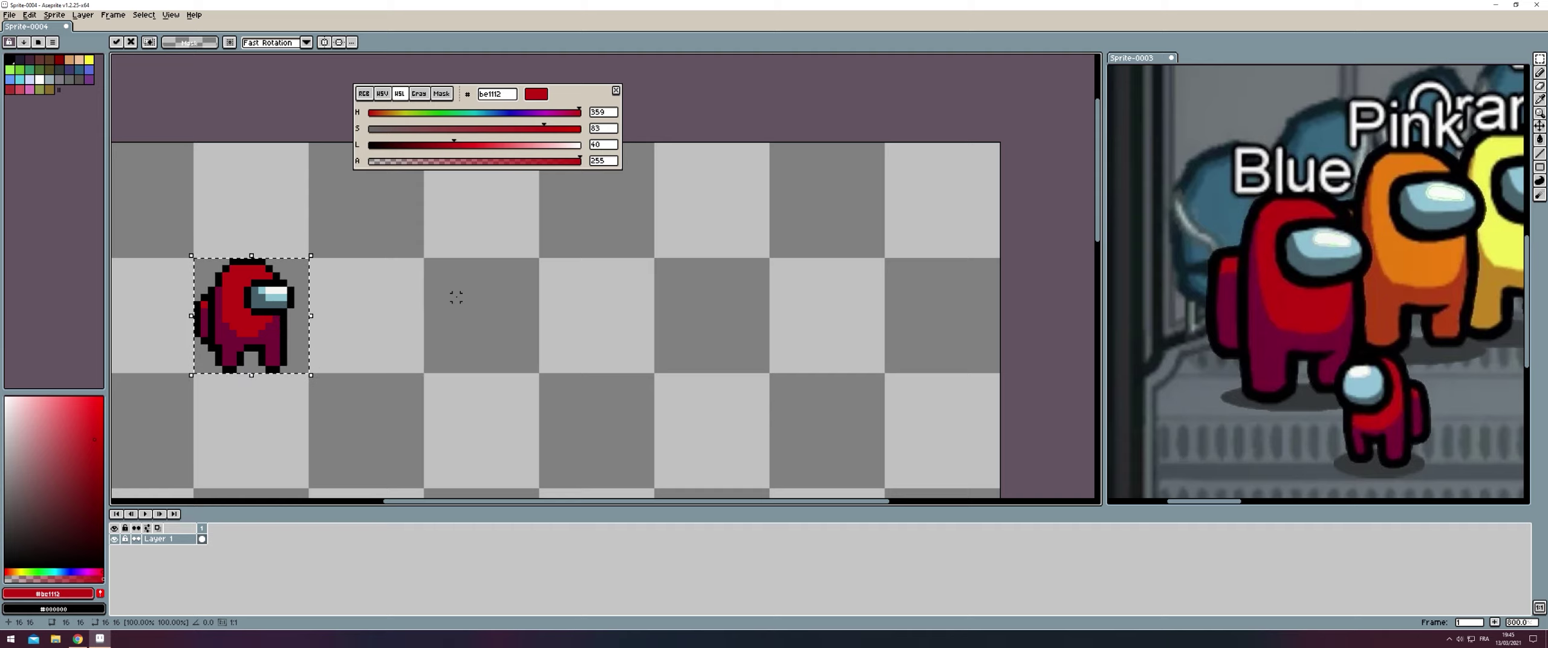
key("Return")
scroll(330, 299, "up", 1)
left_click_drag(322, 291, 294, 320)
key("ctrl+d")
scroll(249, 289, "up", 1)
- Repaint backpack pixels red, maroon and black, and erase its left outline pixels
key("b")
left_click(302, 274)
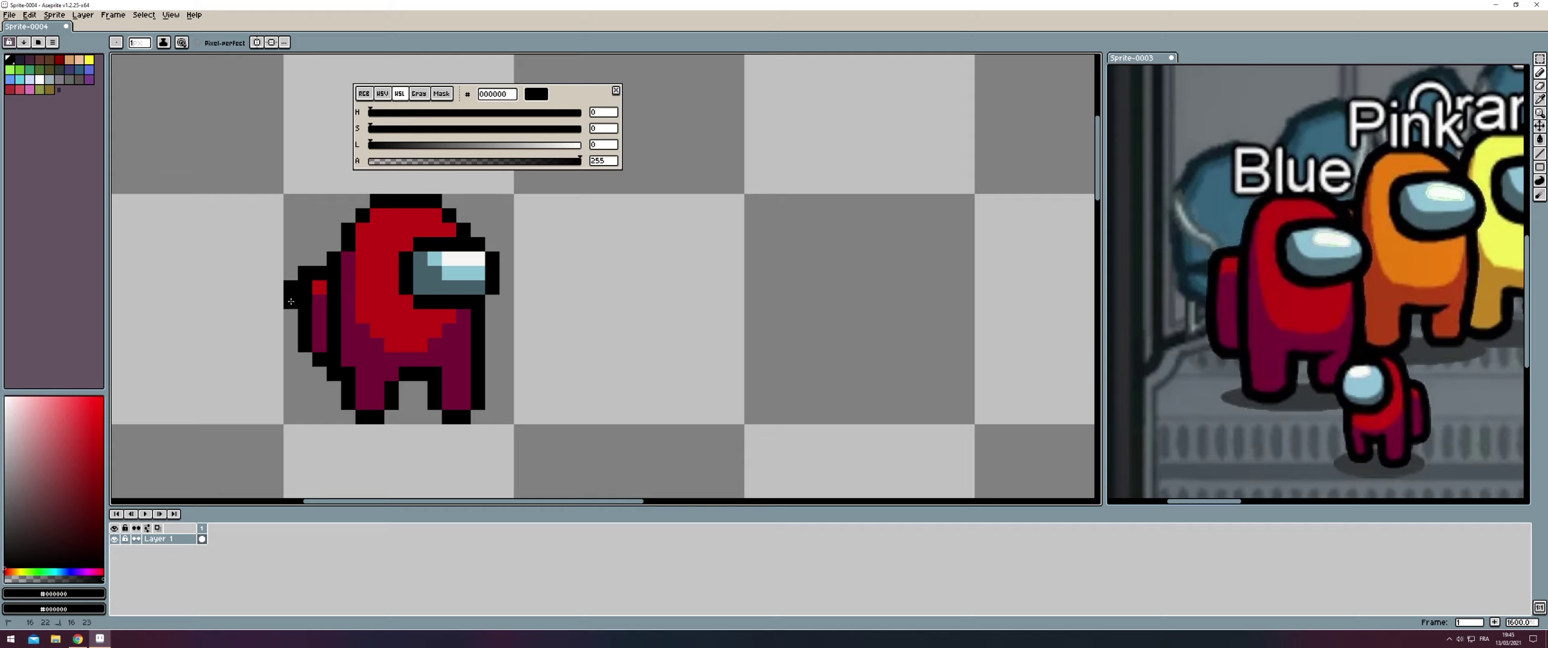
left_click(319, 333, "alt")
left_click(305, 307)
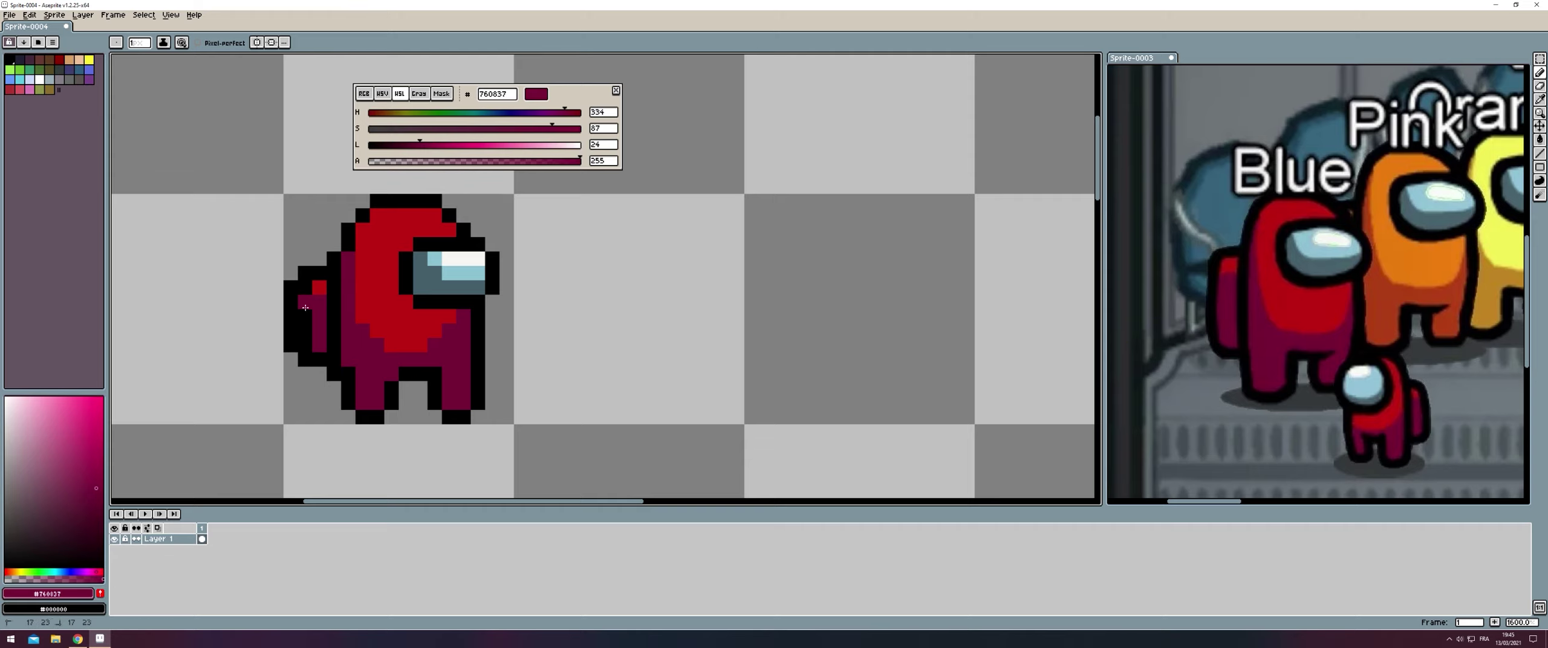
left_click(363, 273, "alt")
left_click(319, 287)
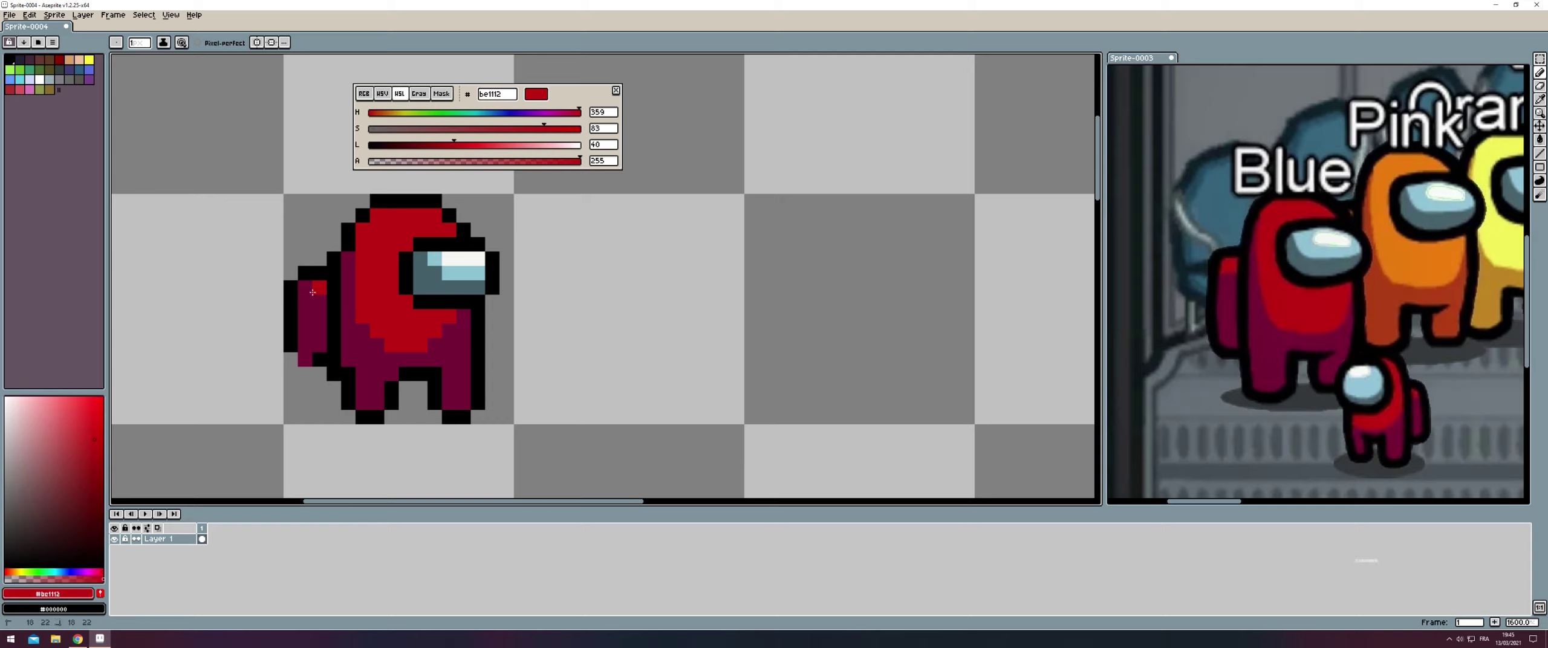
left_click(292, 359, "alt")
left_click(305, 360)
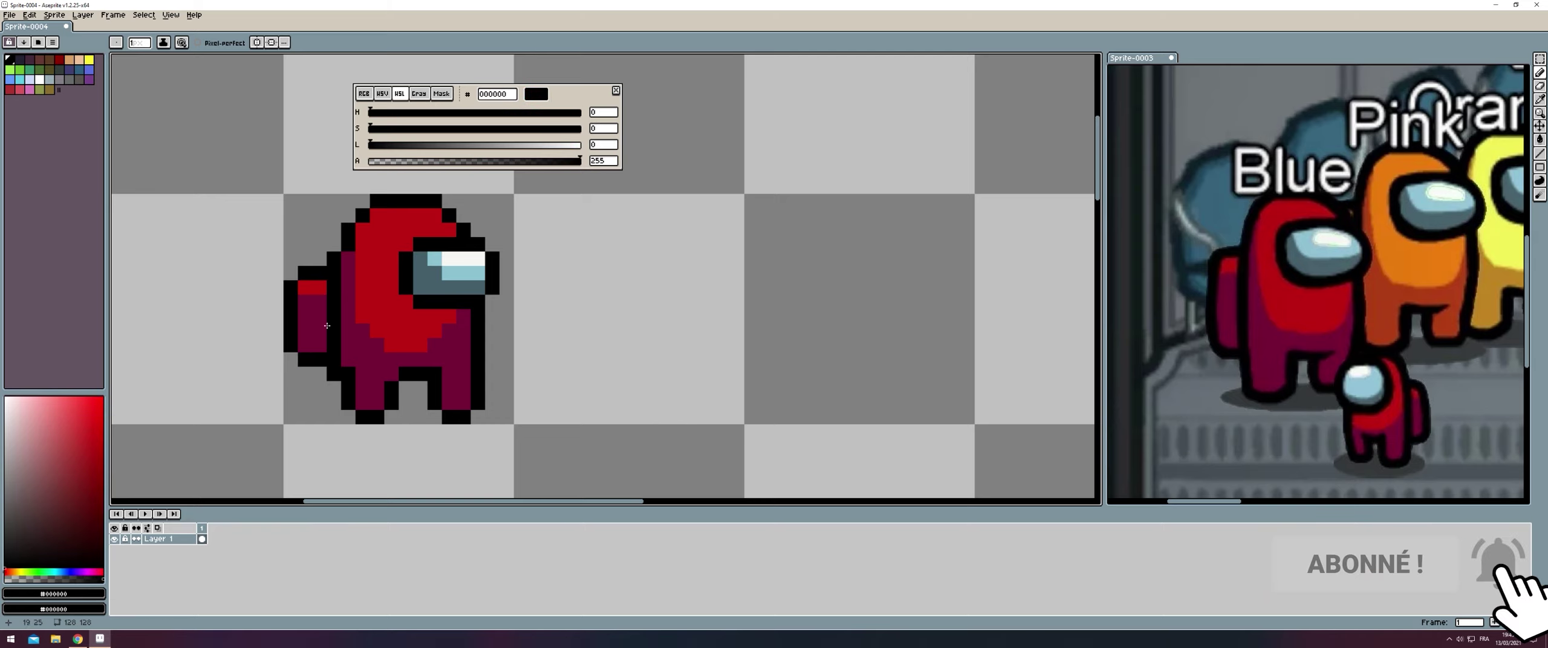
key("e")
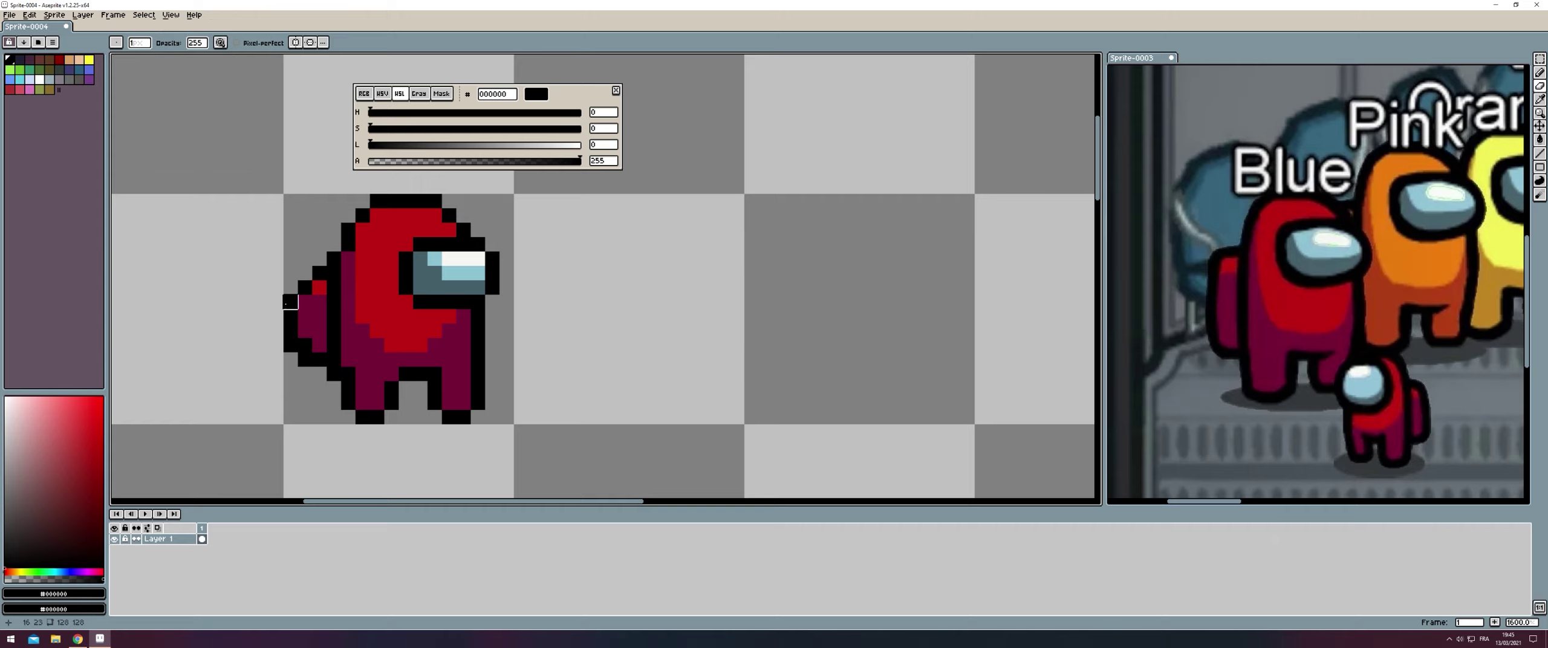
left_click_drag(290, 344, 291, 301)
- Move the crewmate to the top-left tile and copy it across the top row
key("b")
scroll(301, 325, "down", 4)
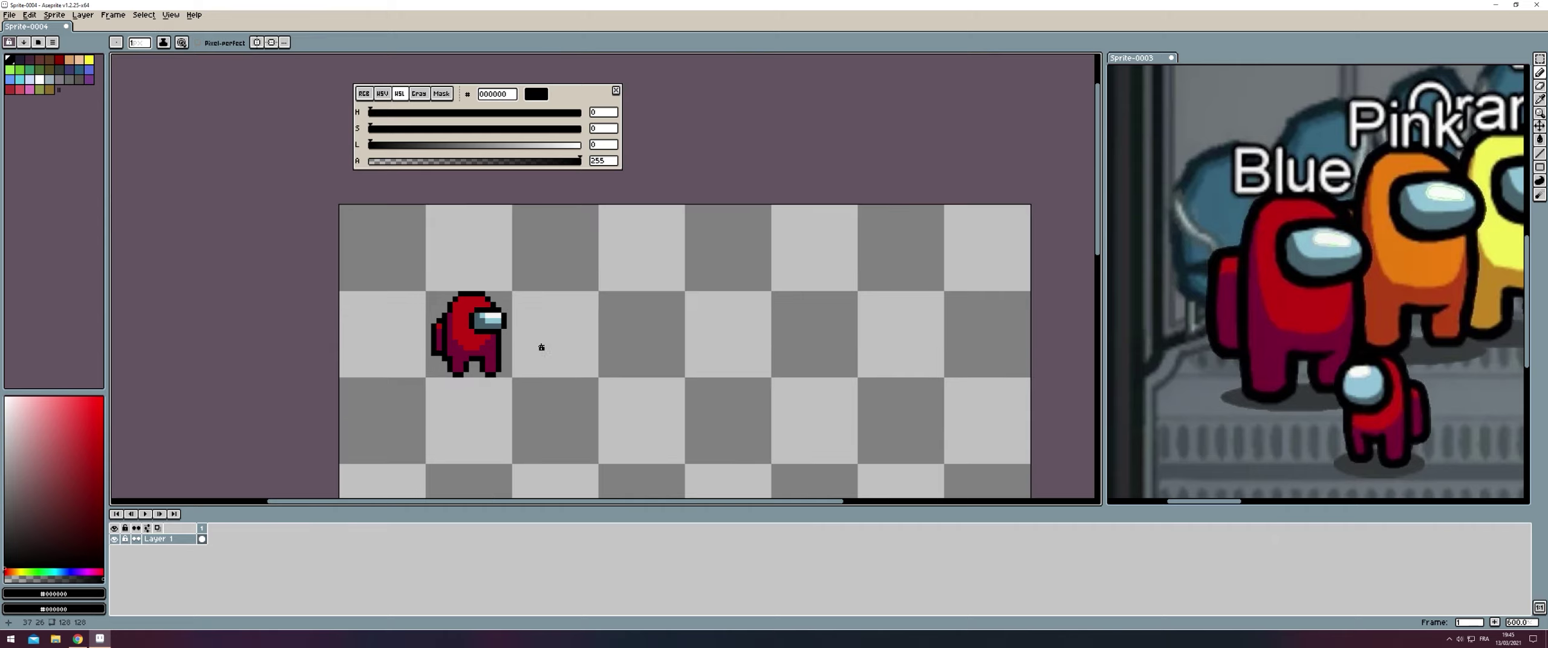
scroll(539, 431, "down", 1)
scroll(661, 254, "up", 1)
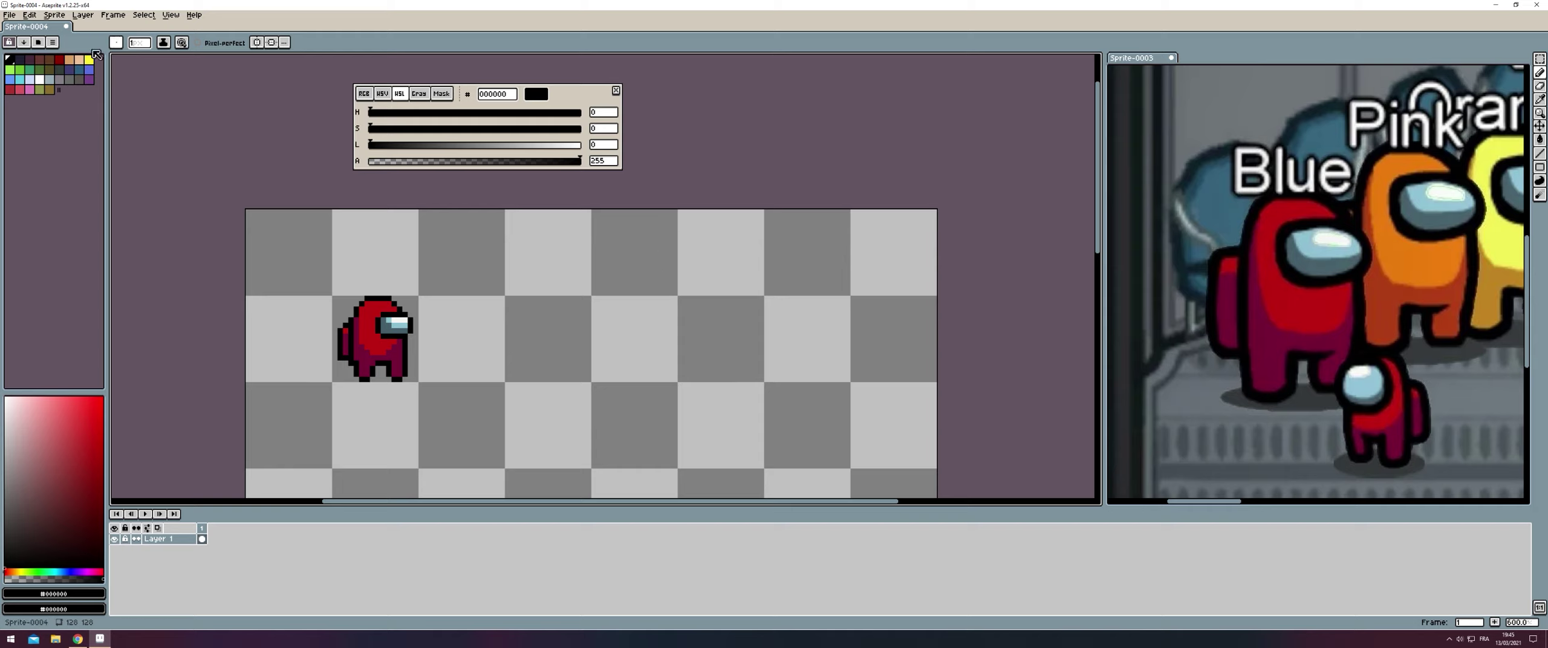
left_click(1539, 59)
left_click_drag(406, 335, 496, 424)
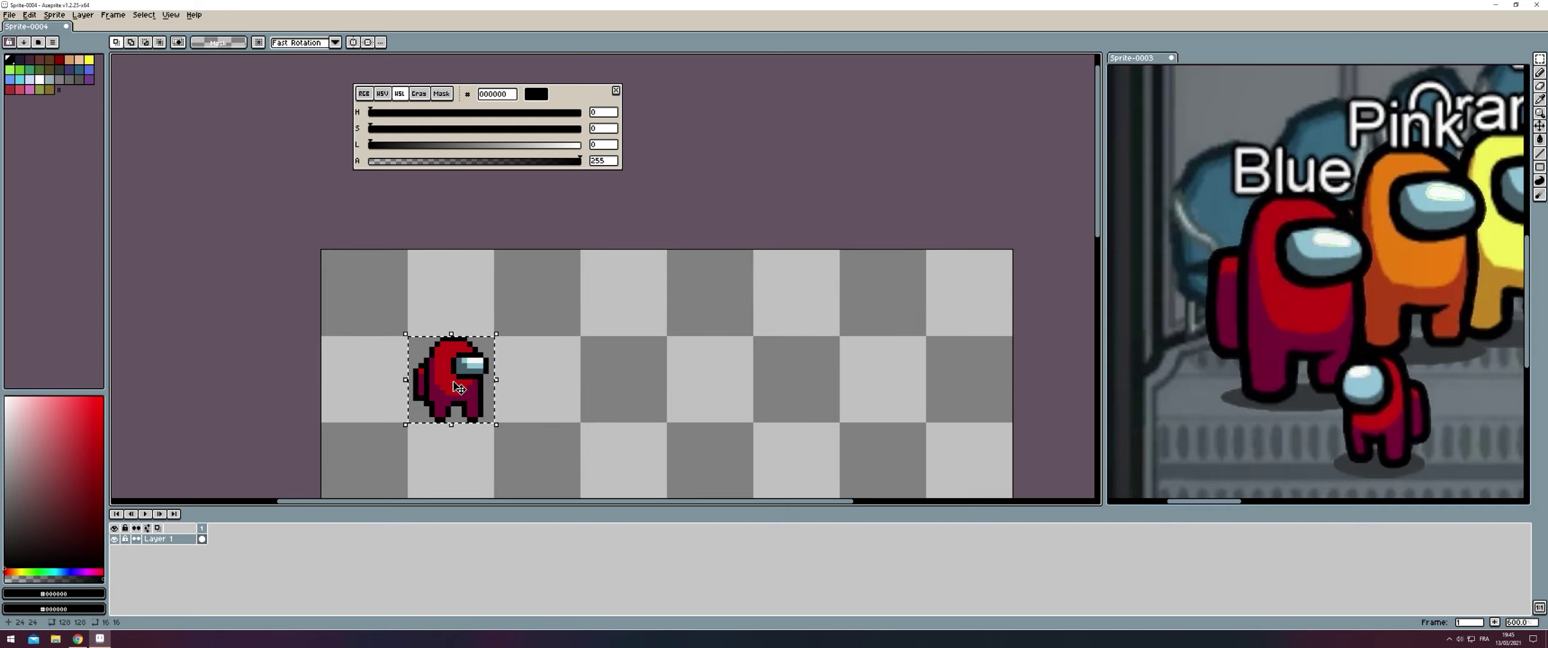
mouse_move(452, 381)
left_mouse_down()
mouse_move(368, 296)
mouse_move(624, 293)
left_mouse_up()
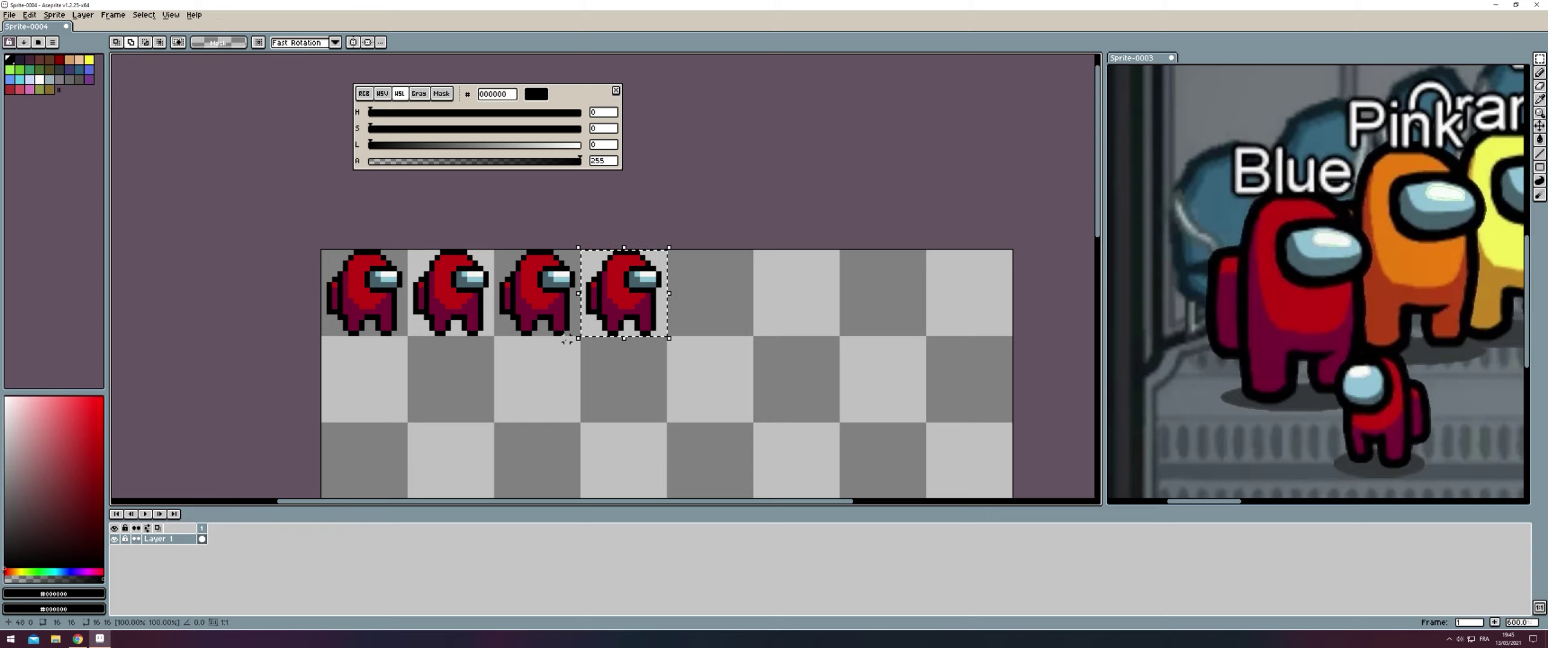
key("ctrl+d")
- Fill the second crewmate orange with a darker lower body and backpack
key("g")
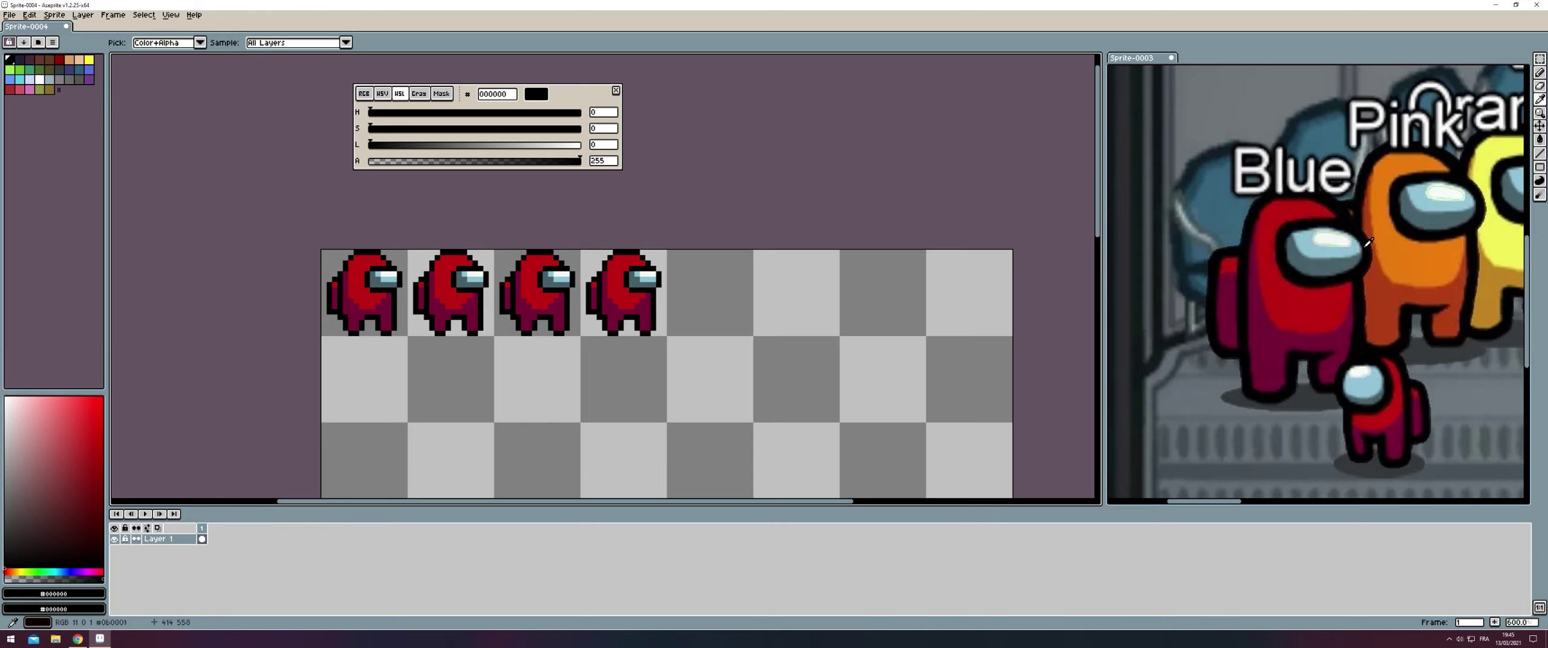
left_click(1426, 254, "alt")
left_click(443, 287)
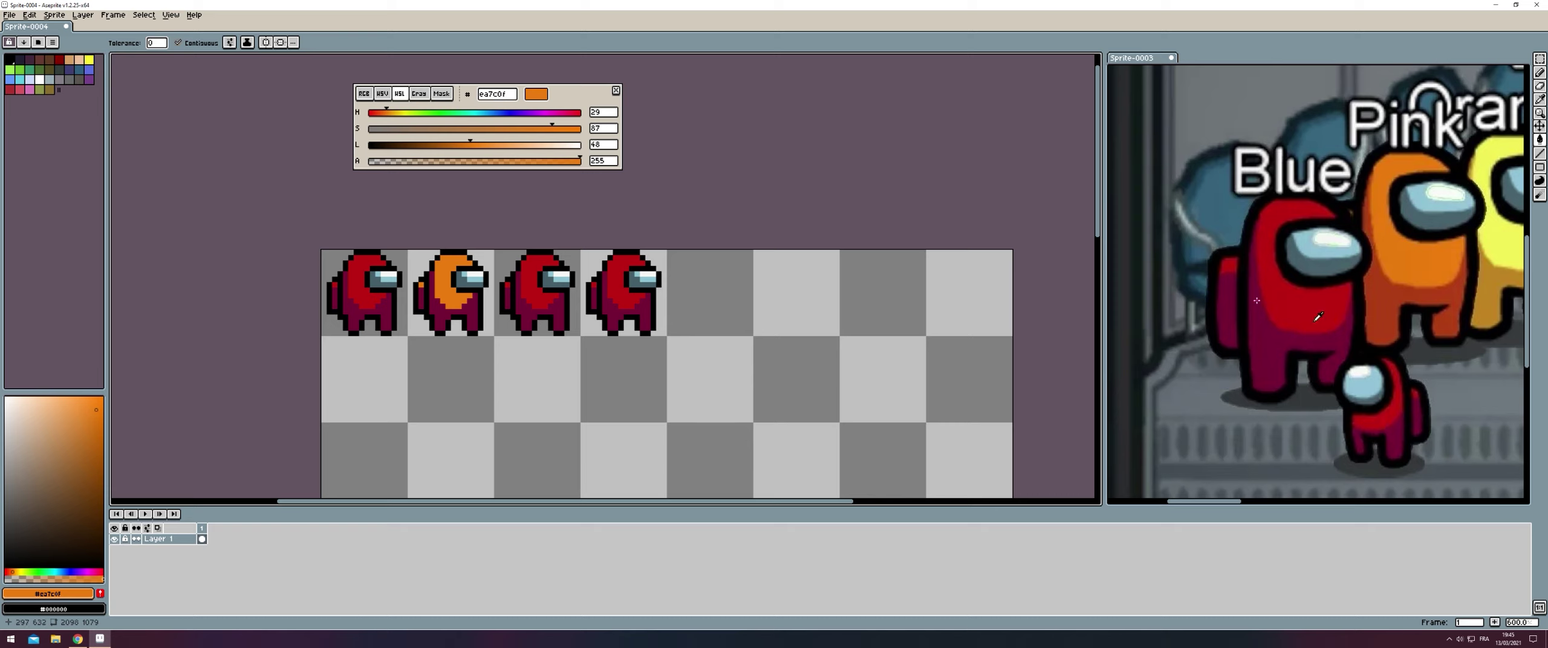
left_click(1256, 300, "alt")
left_click(427, 314)
left_click(422, 298)
- Fill the third crewmate yellow with a gold lower body and backpack
left_click(1499, 199, "alt")
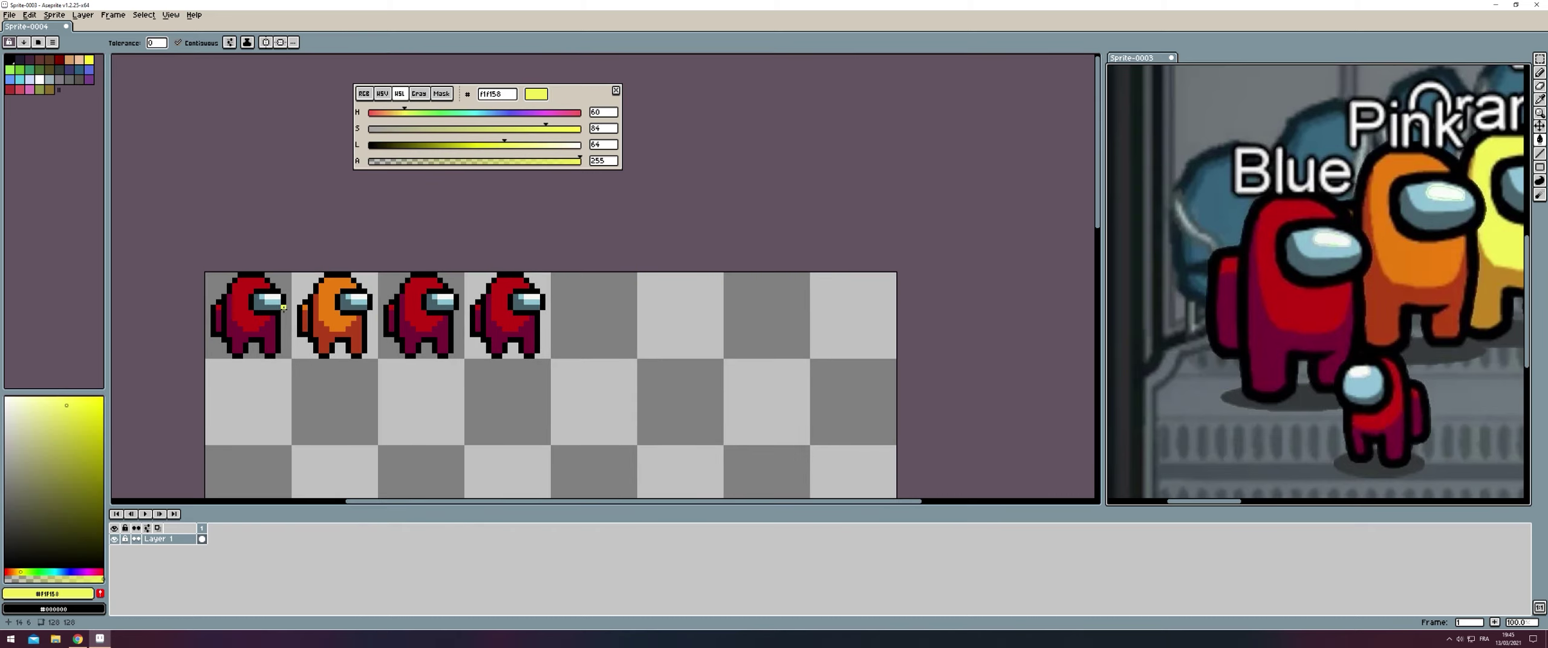
left_click(413, 296)
left_click(292, 290, "alt")
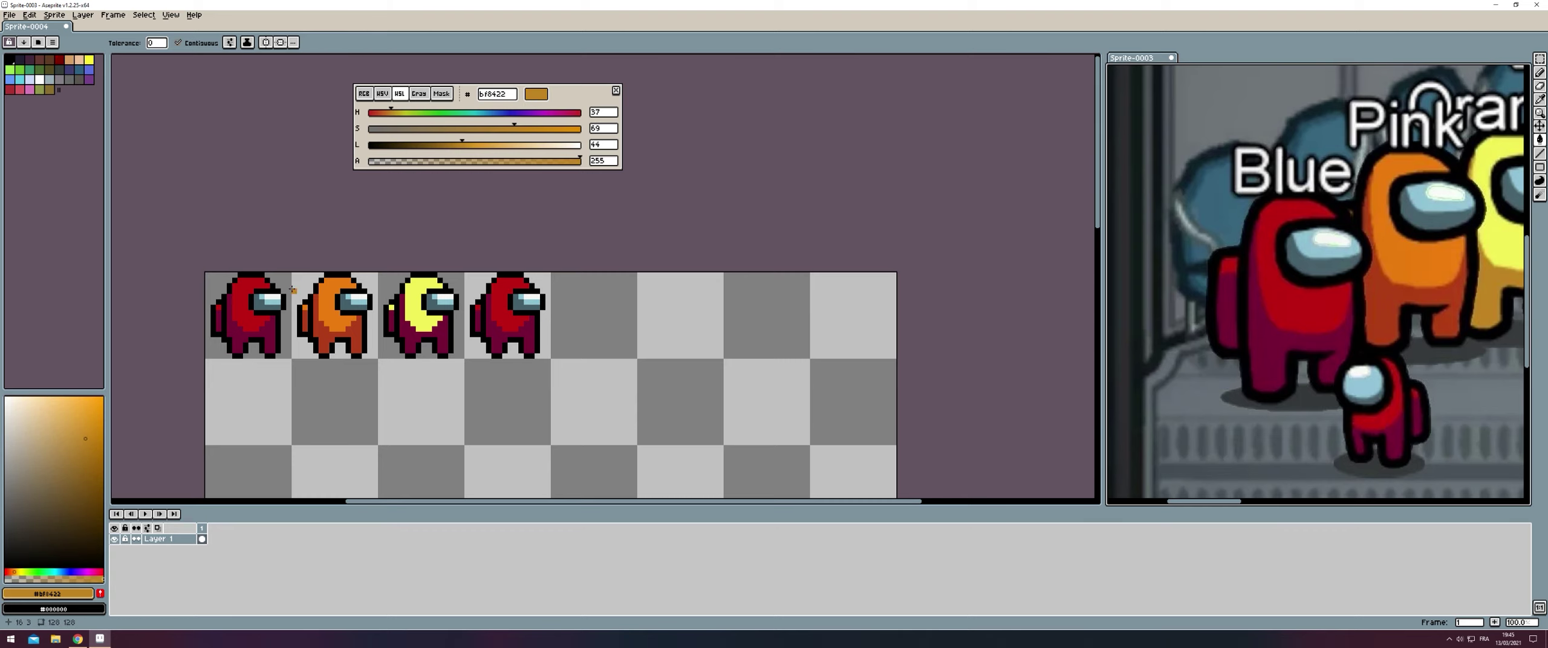
left_click(401, 329)
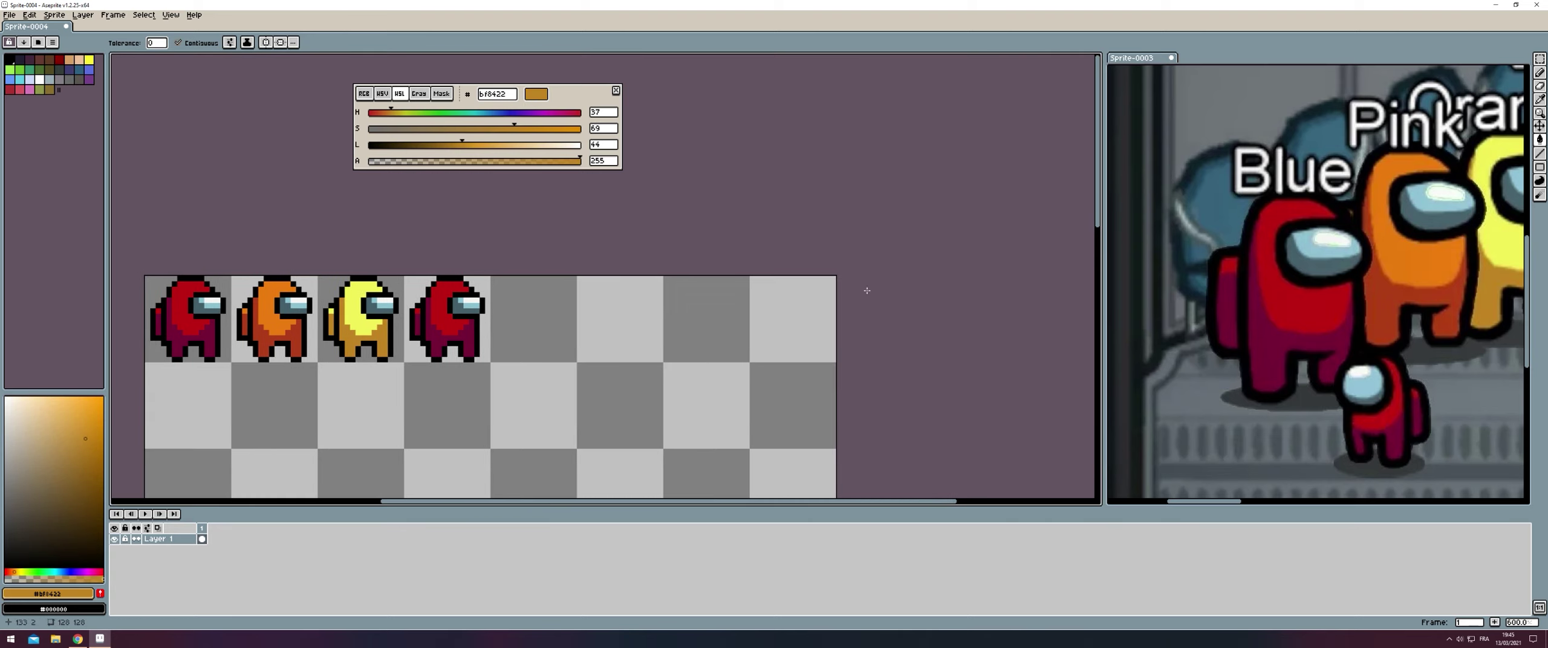
- Fill the fourth crewmate blue with a dark blue lower body
left_click(1468, 225, "alt")
left_click(447, 315)
left_click(1475, 284, "alt")
left_click(433, 337)
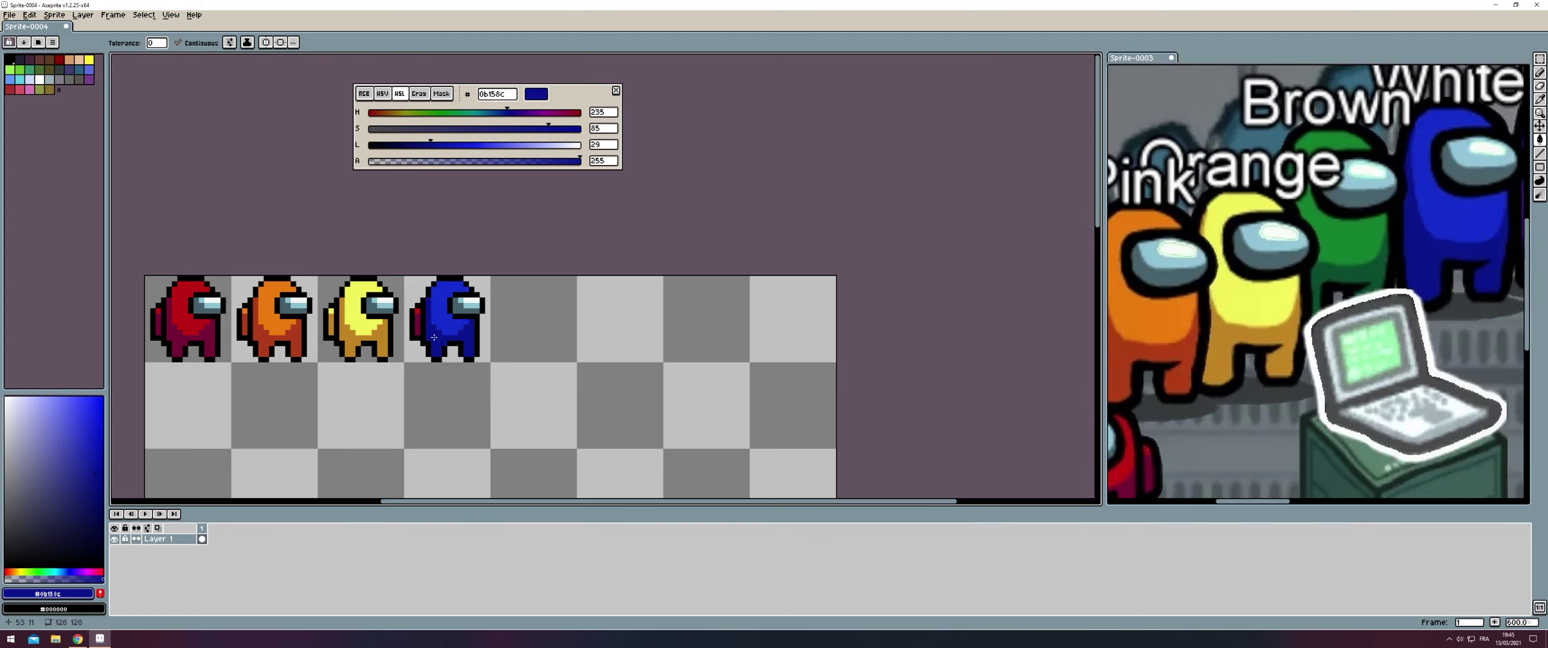
left_click(425, 320, "alt")
scroll(501, 272, "down", 1)
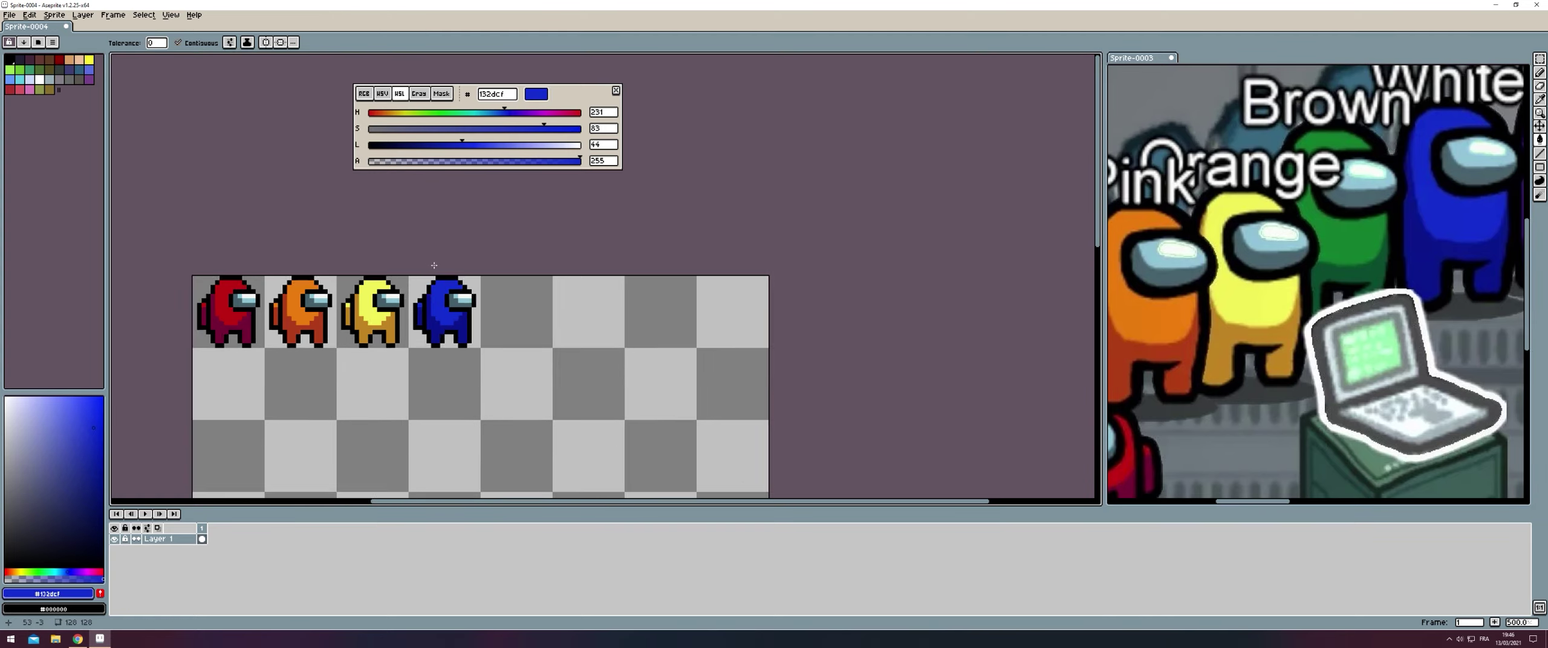
scroll(500, 272, "down", 2)
scroll(470, 271, "up", 1)
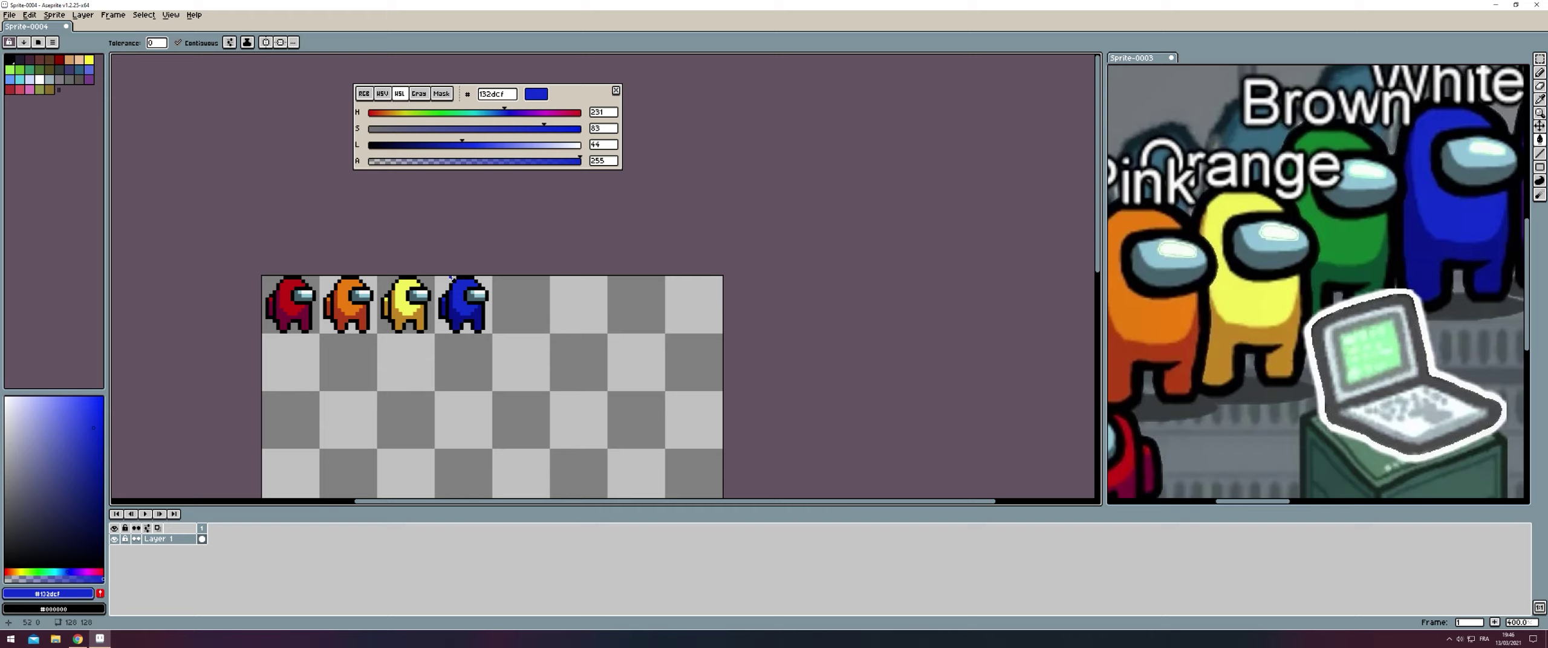
scroll(450, 278, "up", 1)
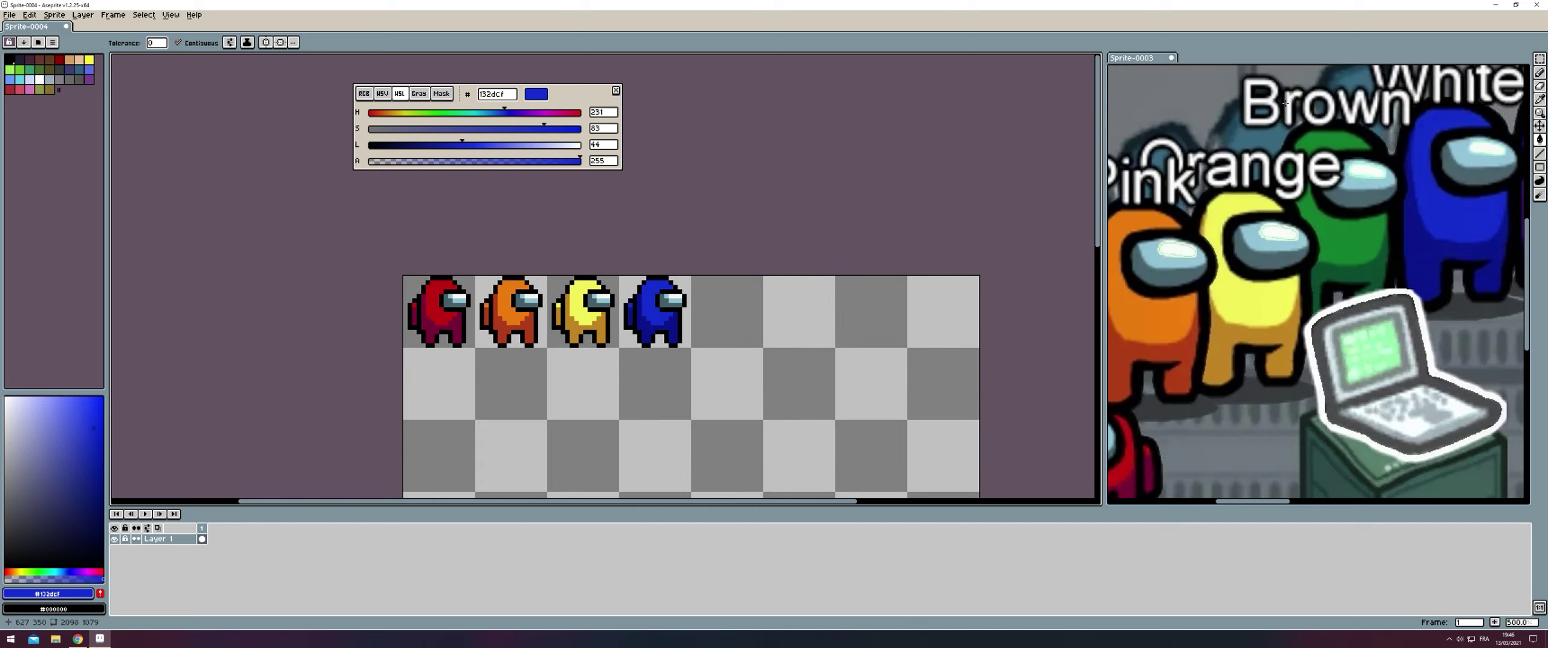
scroll(506, 247, "down", 1)
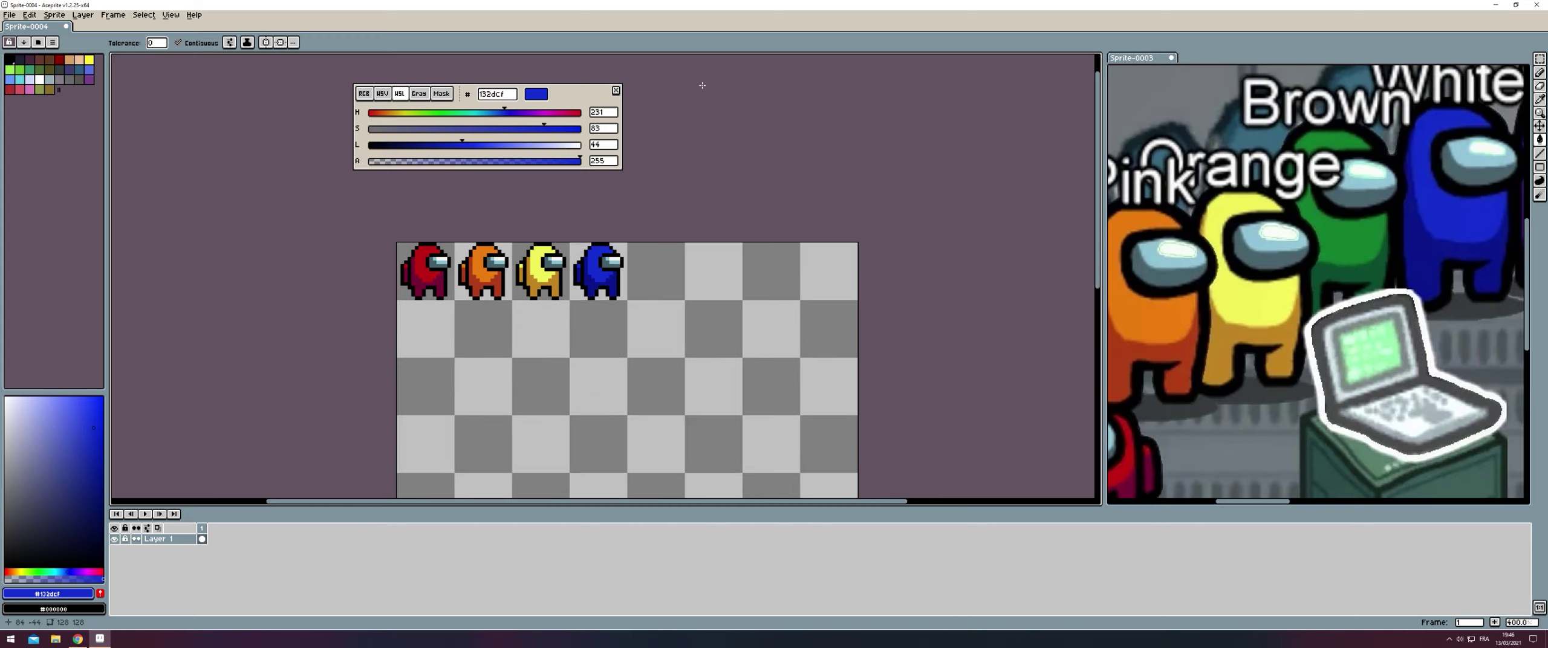
- Select the red crewmate's tile with the rectangular marquee
key("m")
scroll(342, 253, "up", 3)
left_click_drag(343, 252, 504, 301)
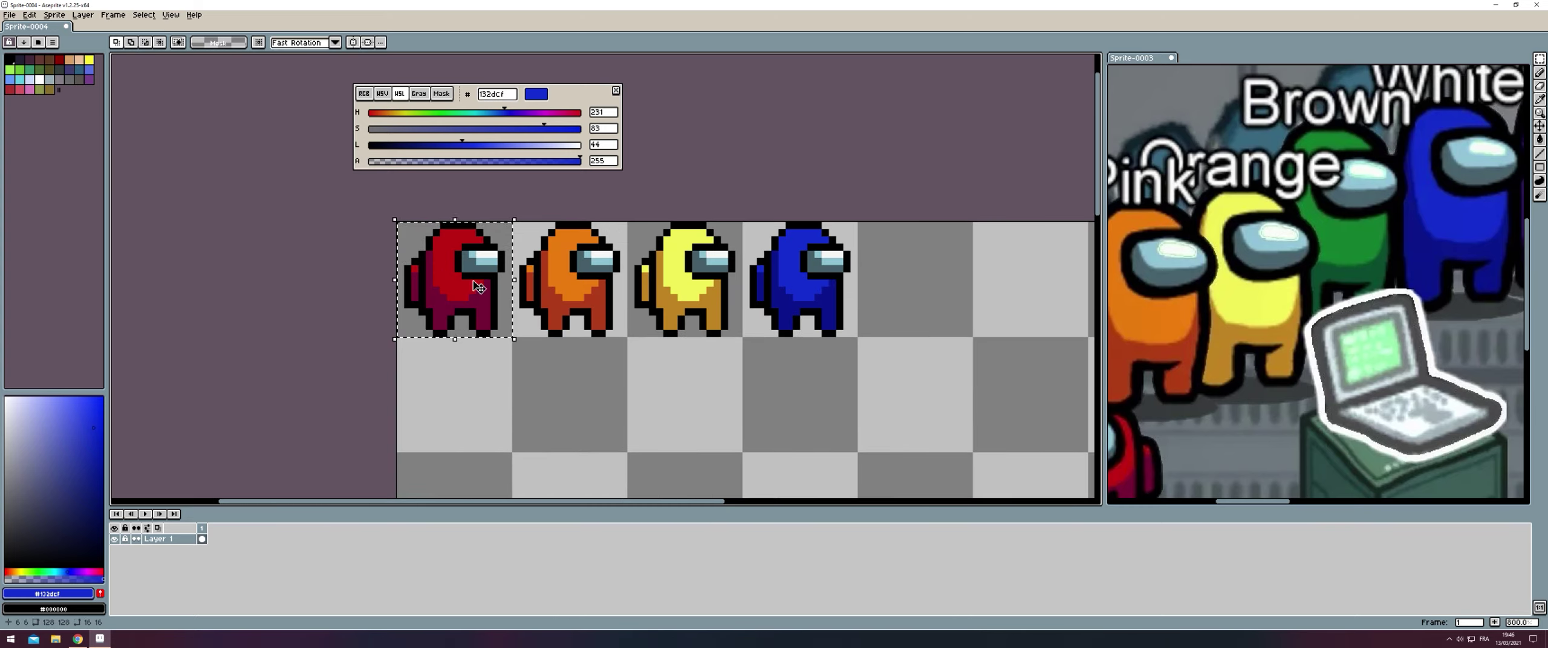
- Add a second frame and nudge the red crewmate's body down a pixel
key("i")
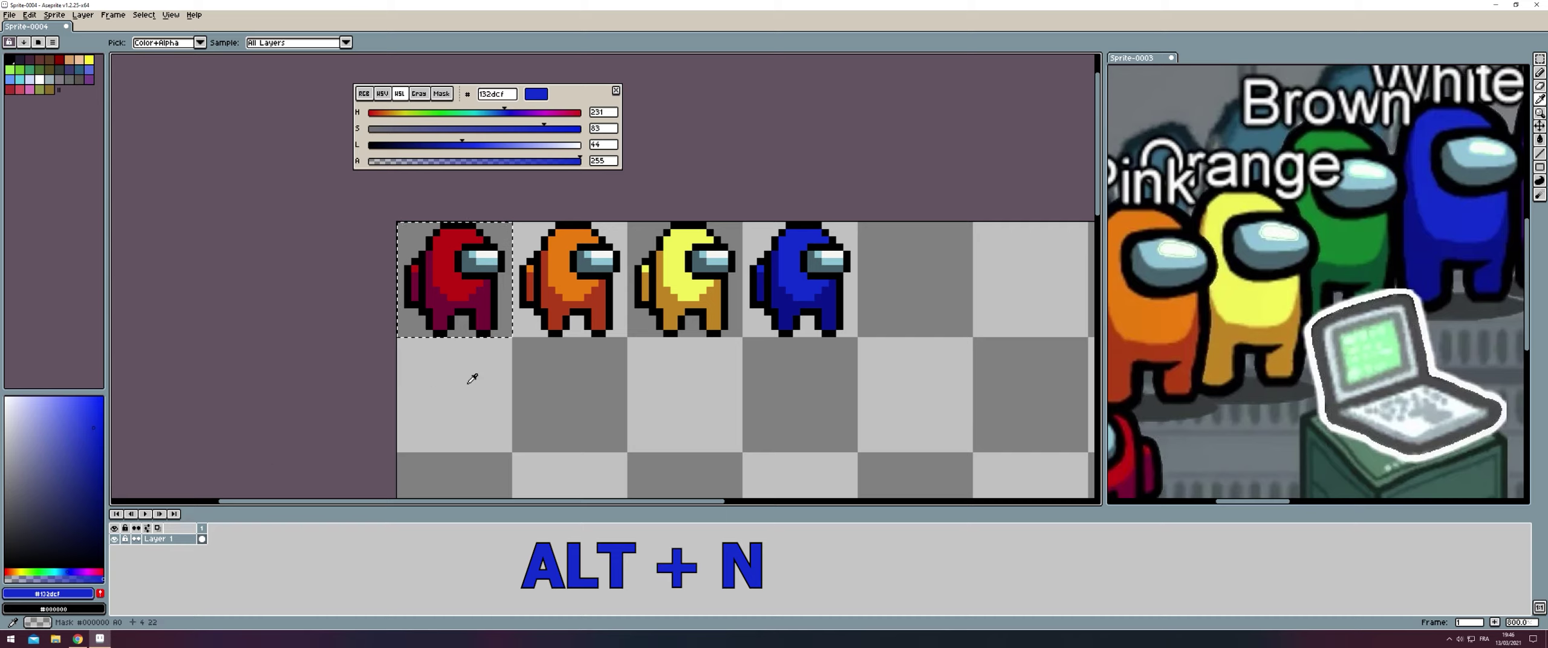
key("alt+n")
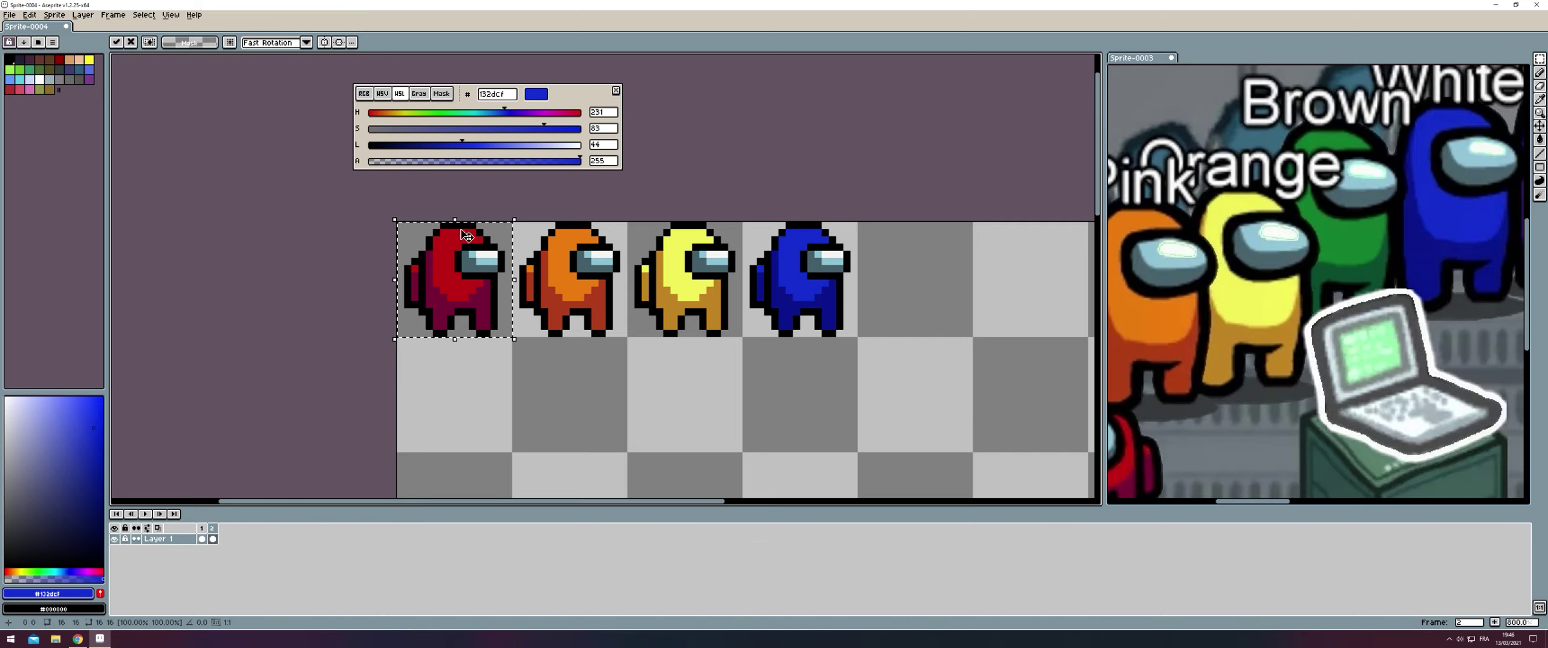
scroll(400, 289, "up", 1)
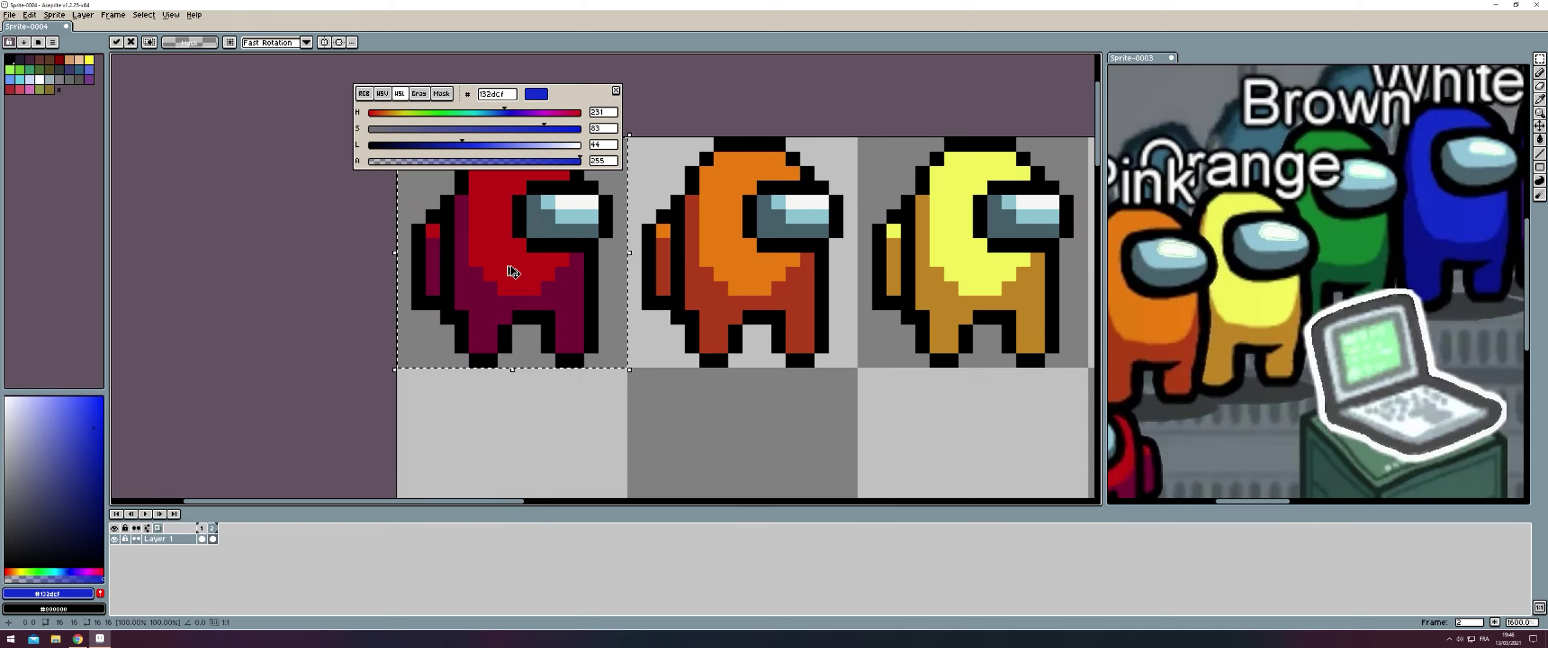
left_click(615, 91)
left_click_drag(468, 339, 644, 251)
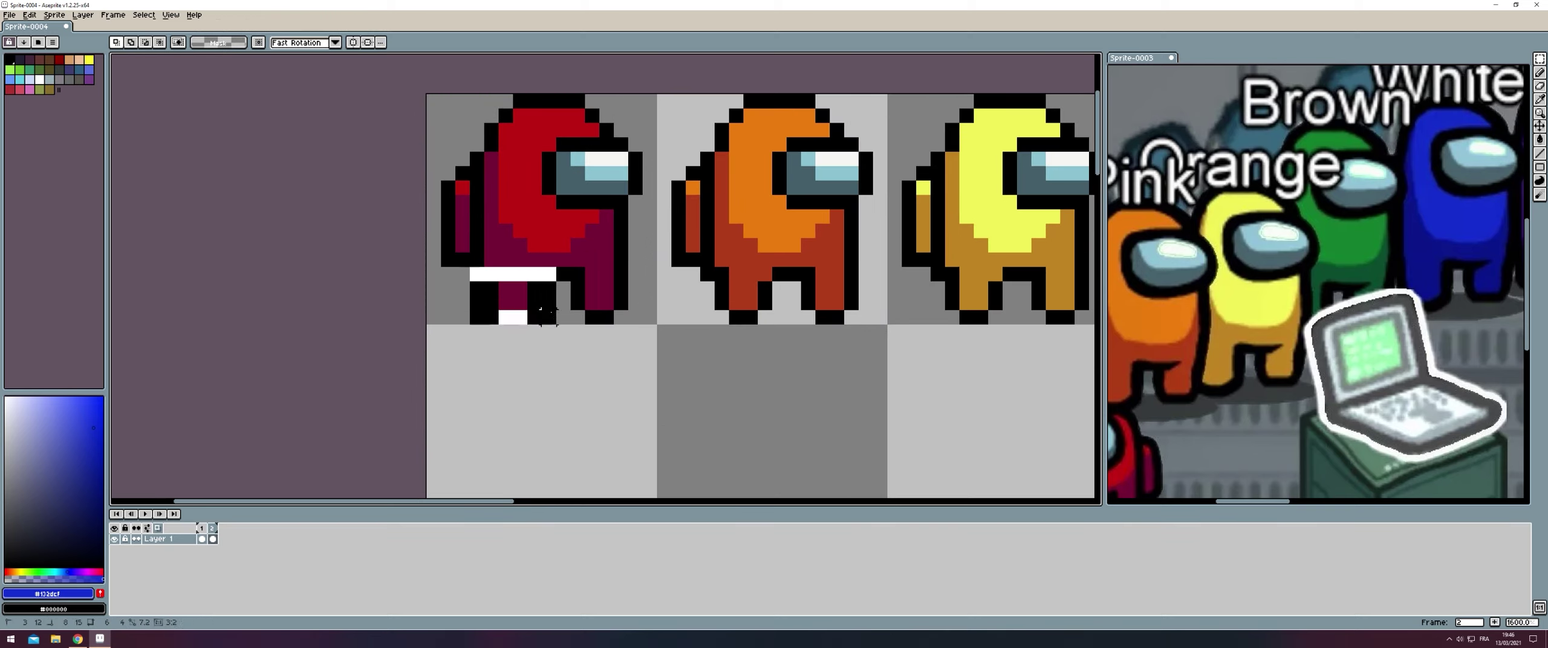
key("Return")
key("ctrl+a")
key("Down")
key("ctrl+d")
- Select the red crewmate's upper part and add a third animation frame
scroll(533, 202, "down", 1)
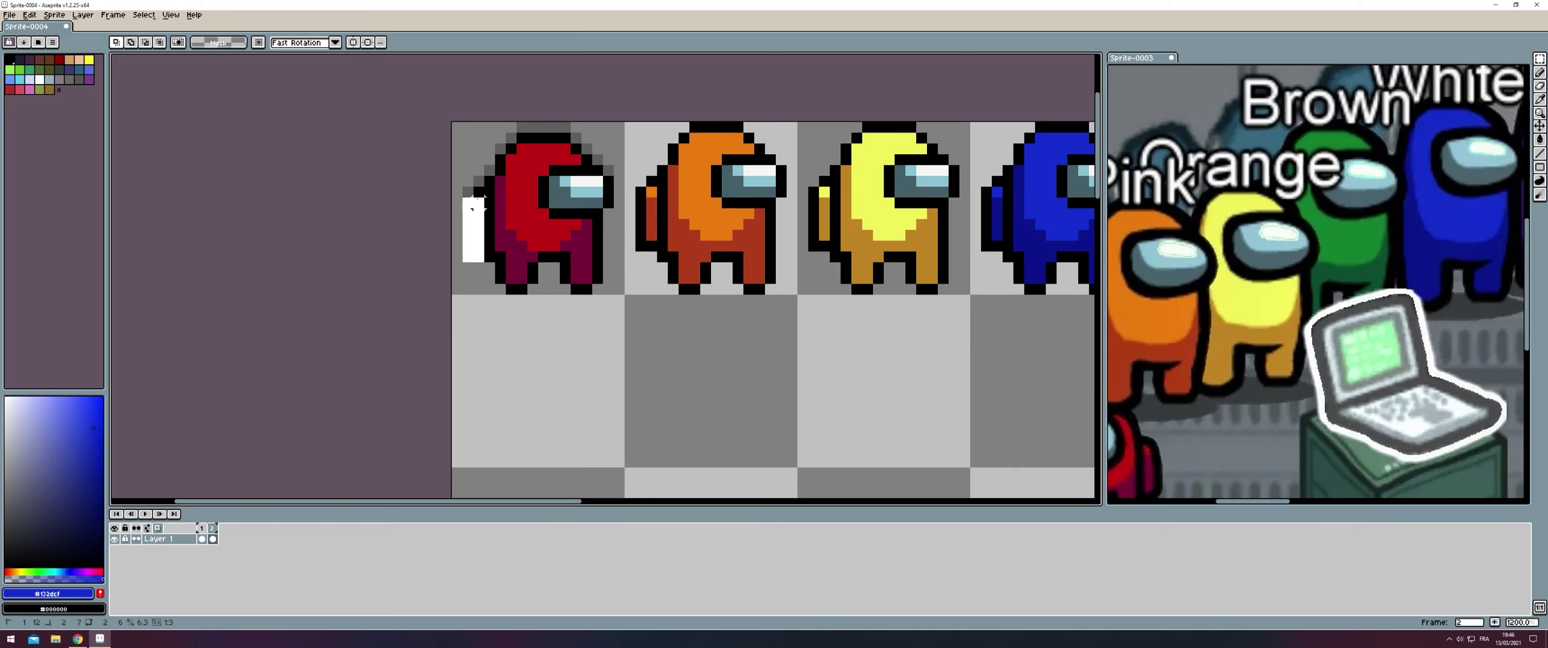
scroll(444, 289, "down", 2)
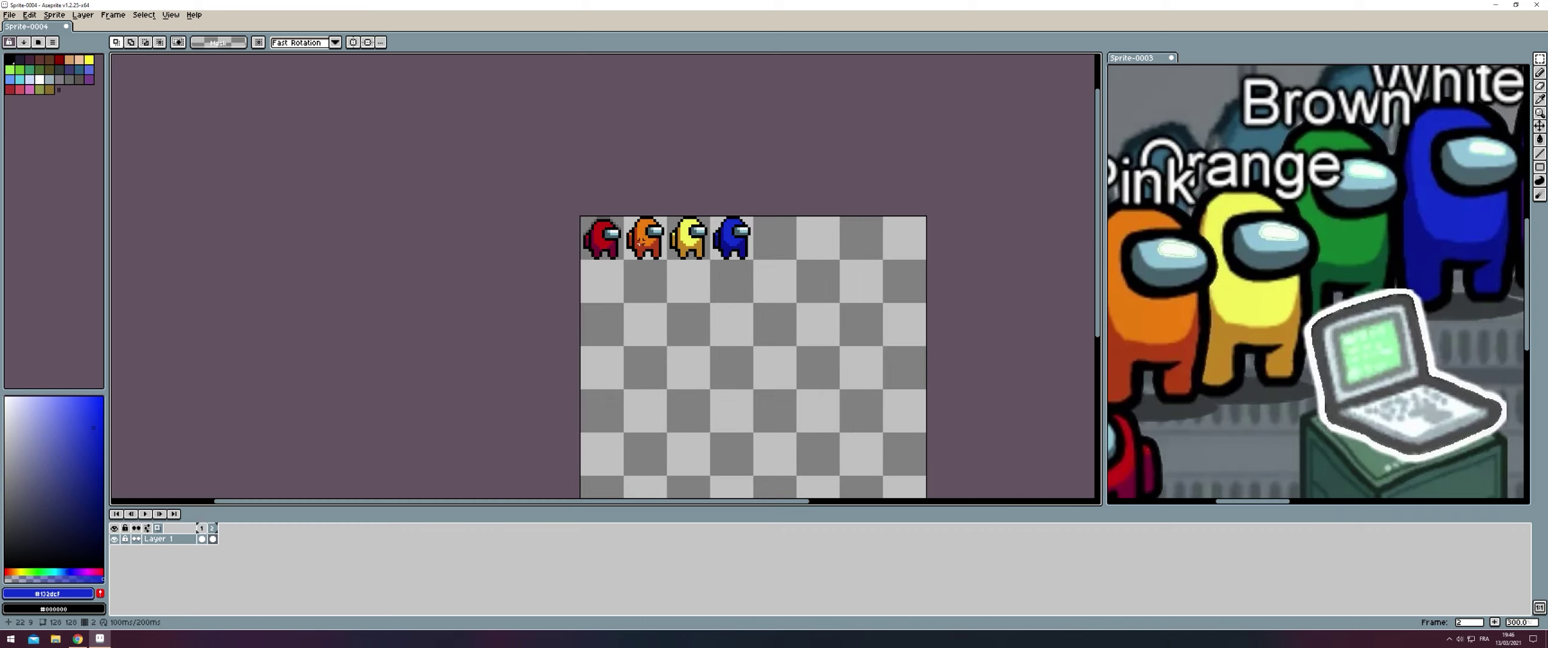
scroll(425, 433, "down", 2)
scroll(614, 208, "up", 3)
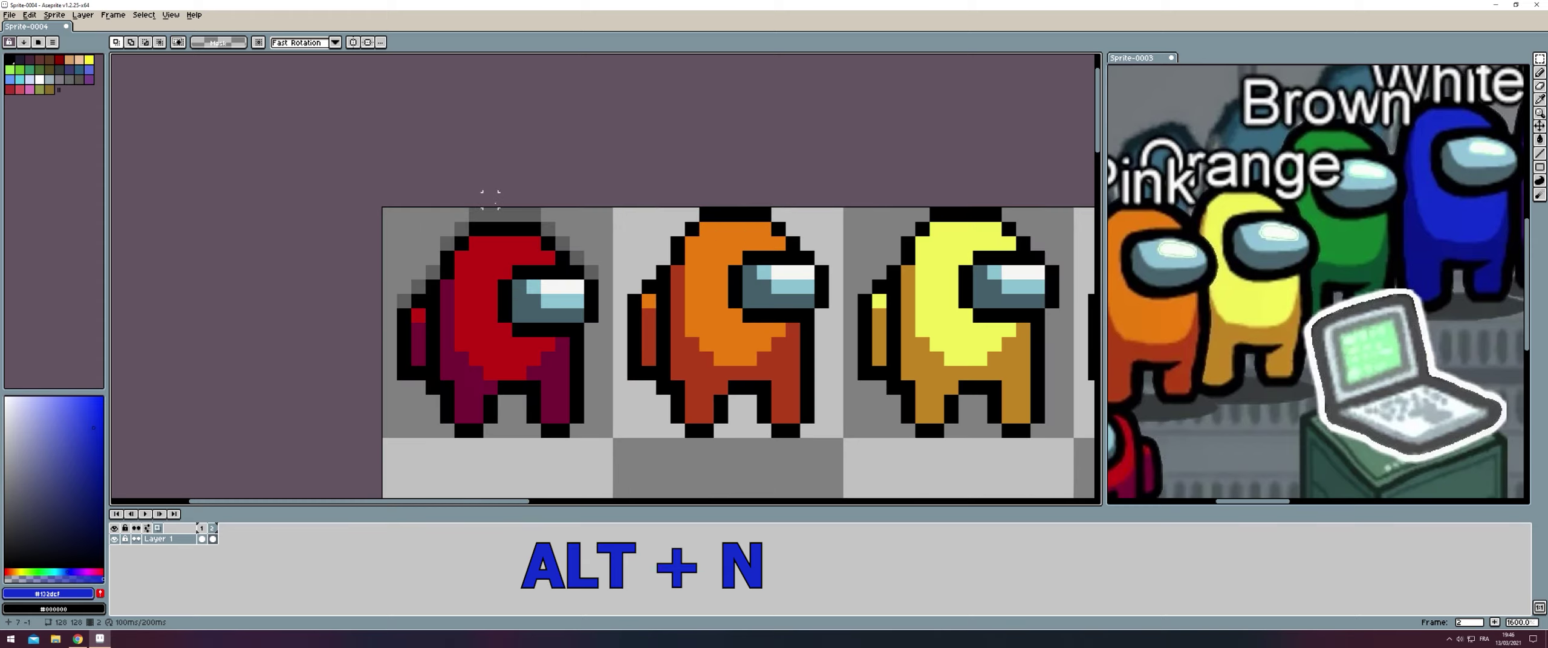
left_click_drag(382, 208, 600, 338)
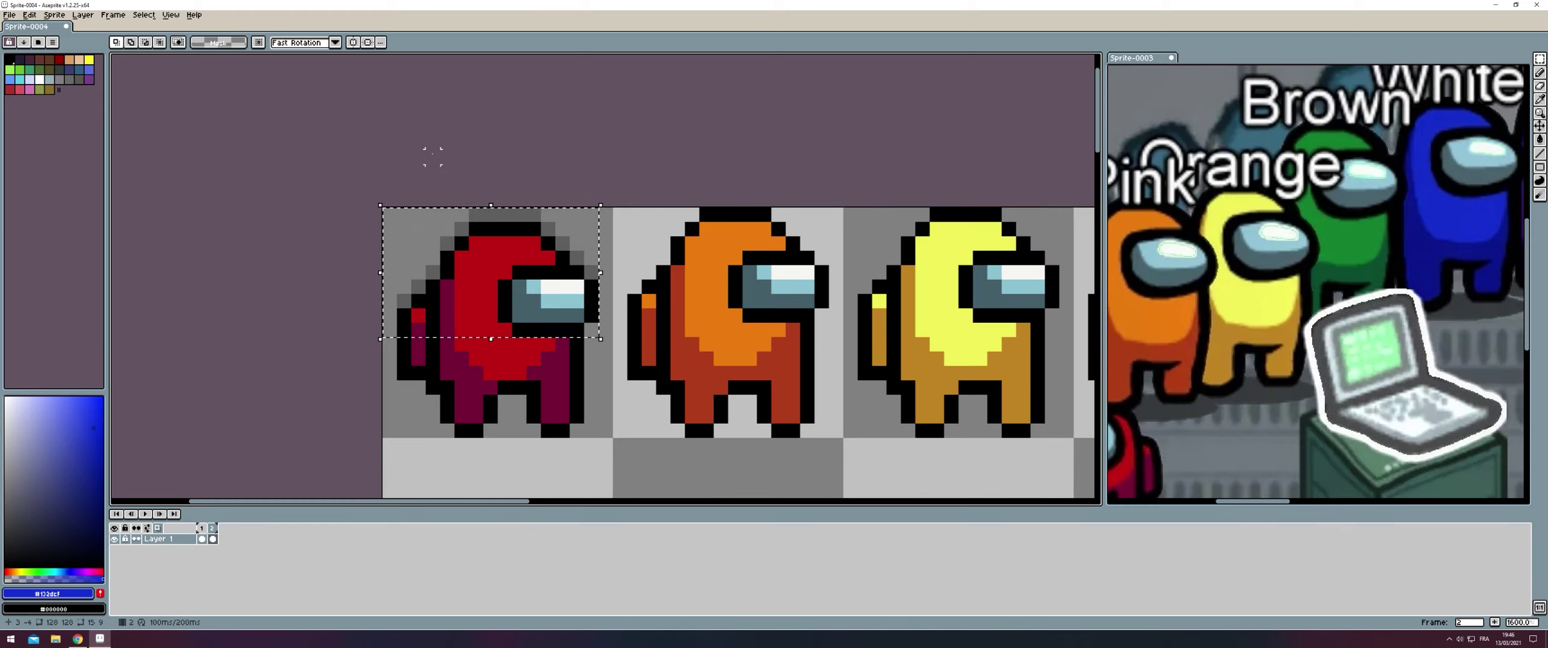
key("alt+n")
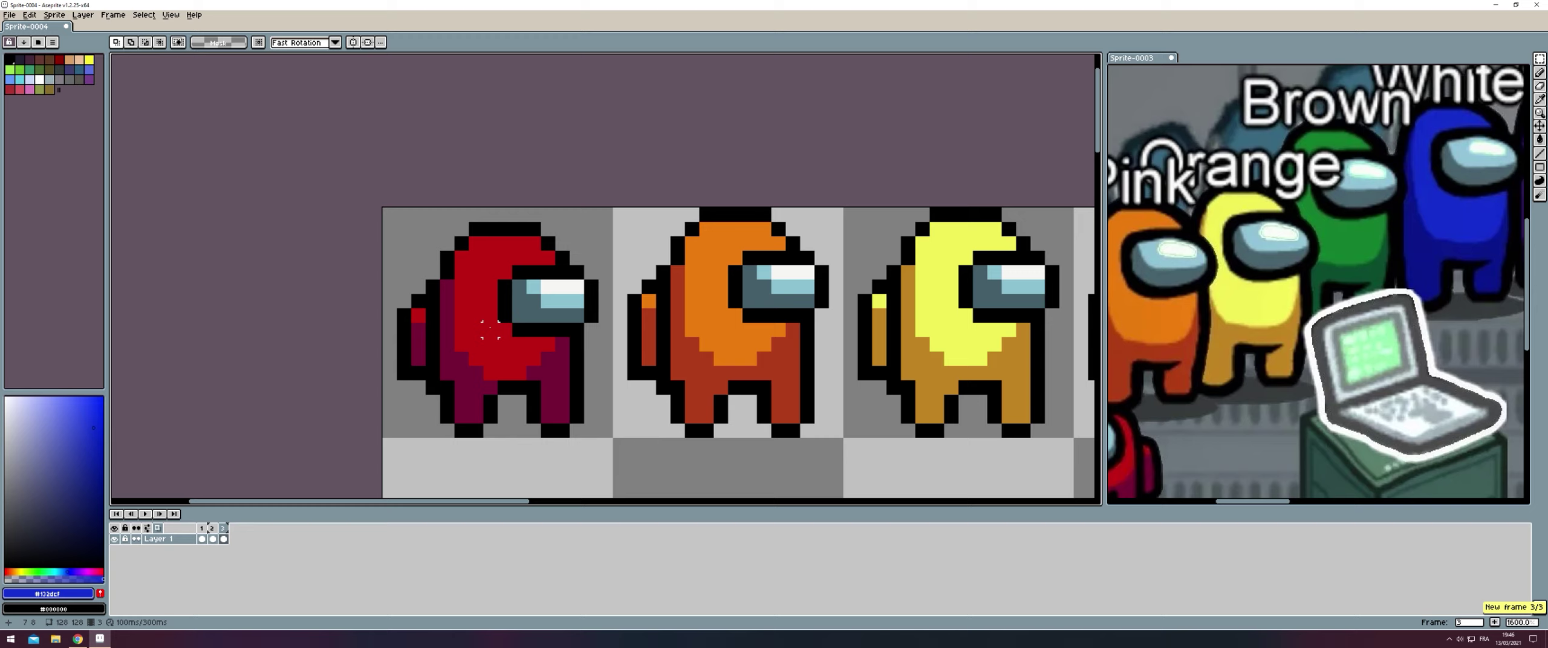
- Shift the red crewmate's upper body slightly in frame 3
left_click_drag(346, 172, 635, 329)
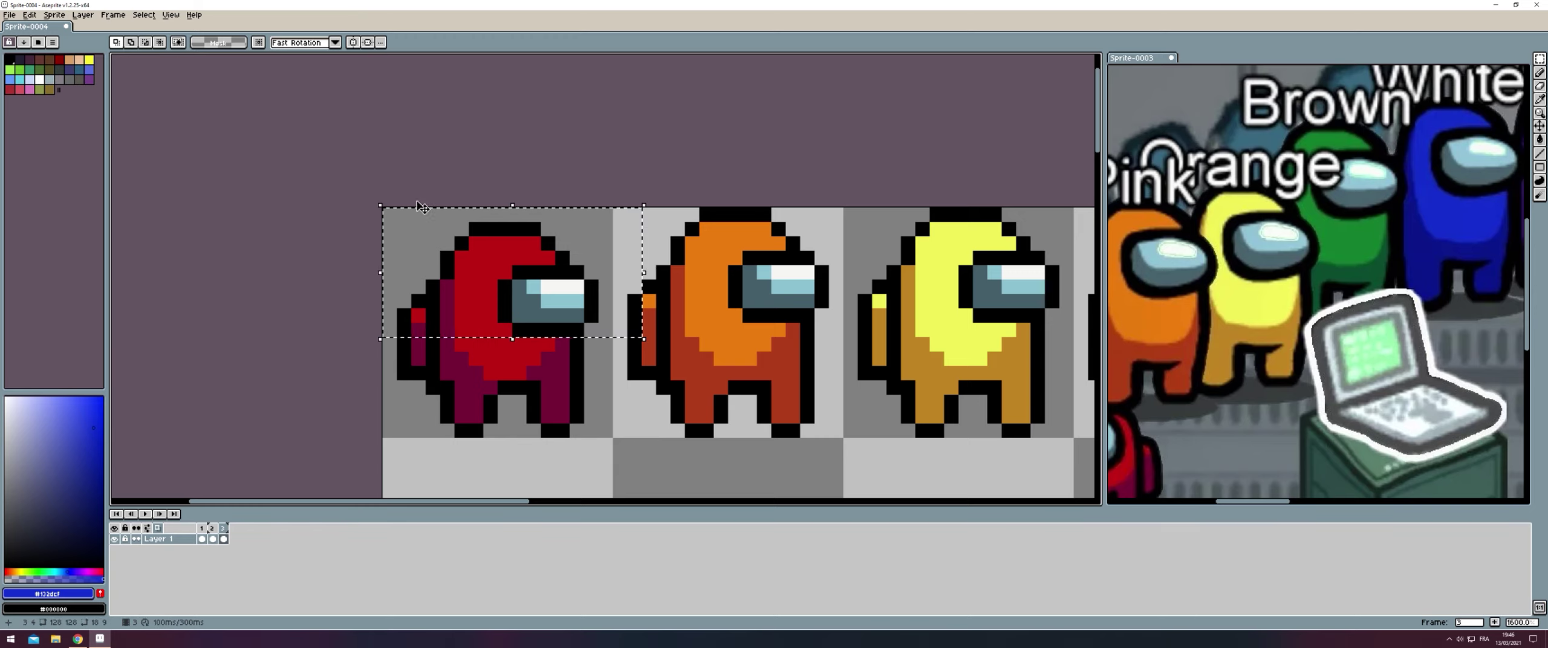
left_click_drag(438, 206, 601, 353)
left_click_drag(450, 332, 452, 342)
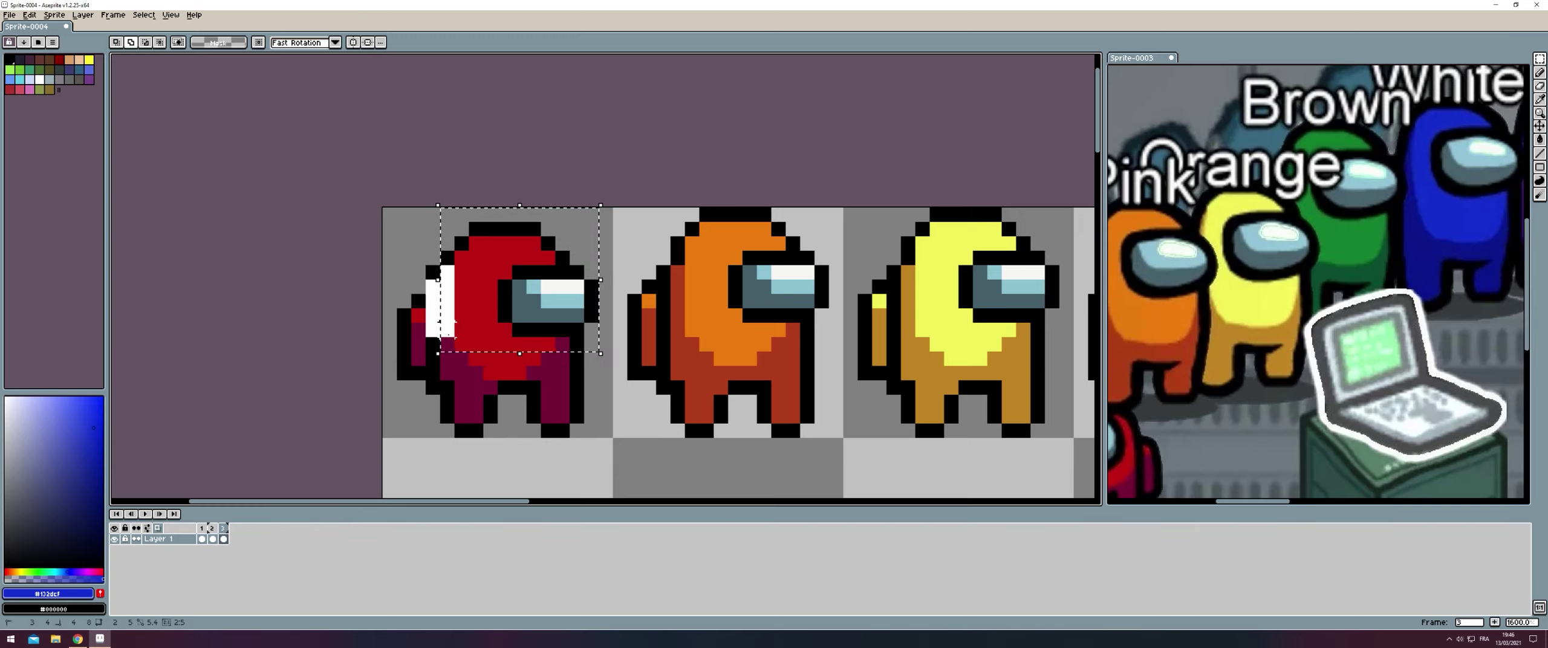
scroll(575, 193, "down", 1)
scroll(562, 230, "down", 3)
scroll(550, 251, "up", 6)
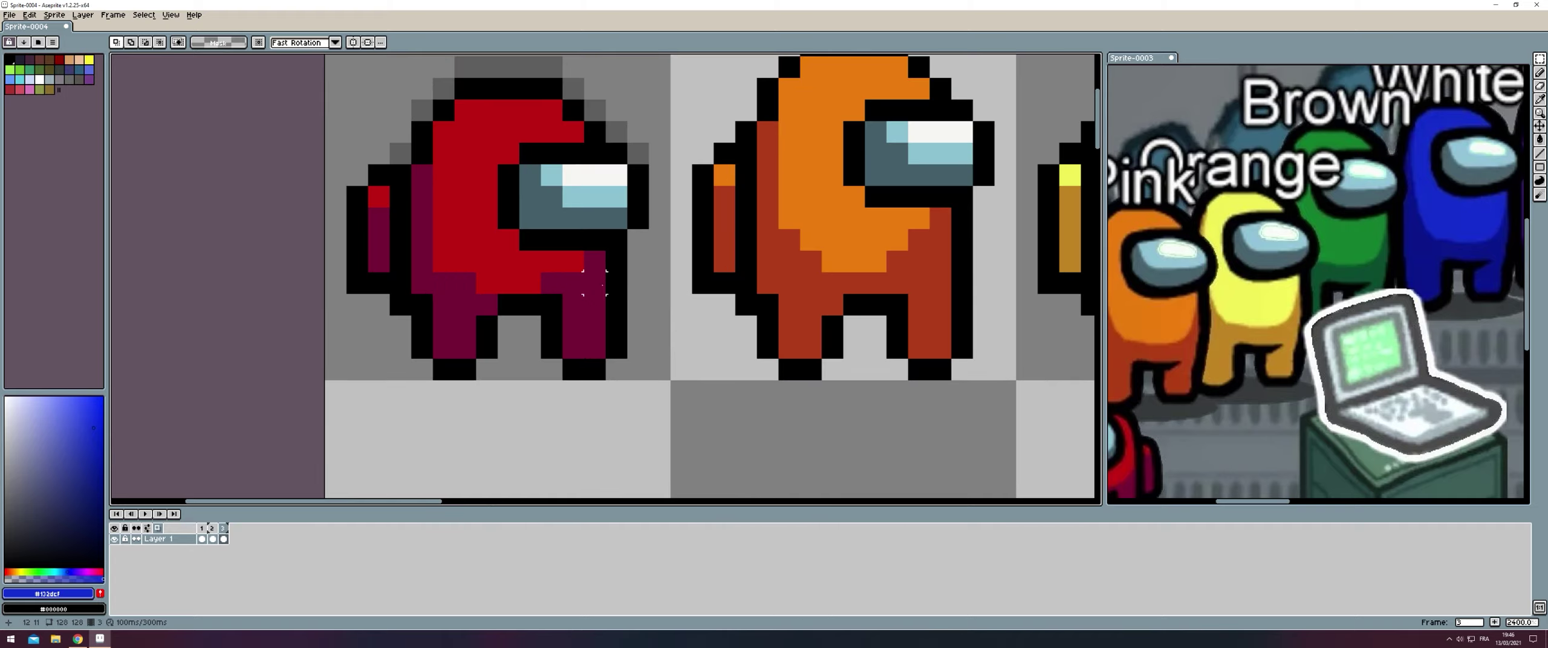
scroll(612, 283, "down", 3)
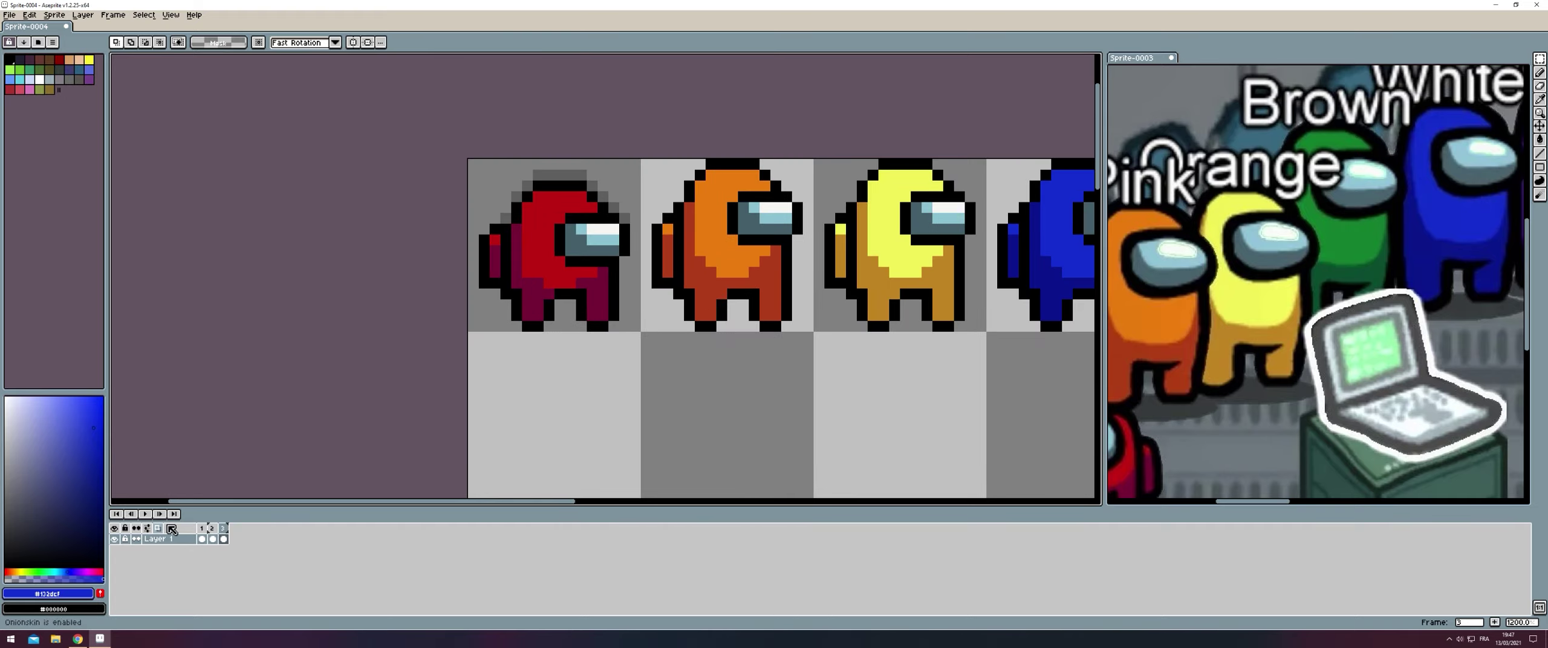
- Compare frames 1 and 3, then add frame 4 copying the crewmates
key("Right")
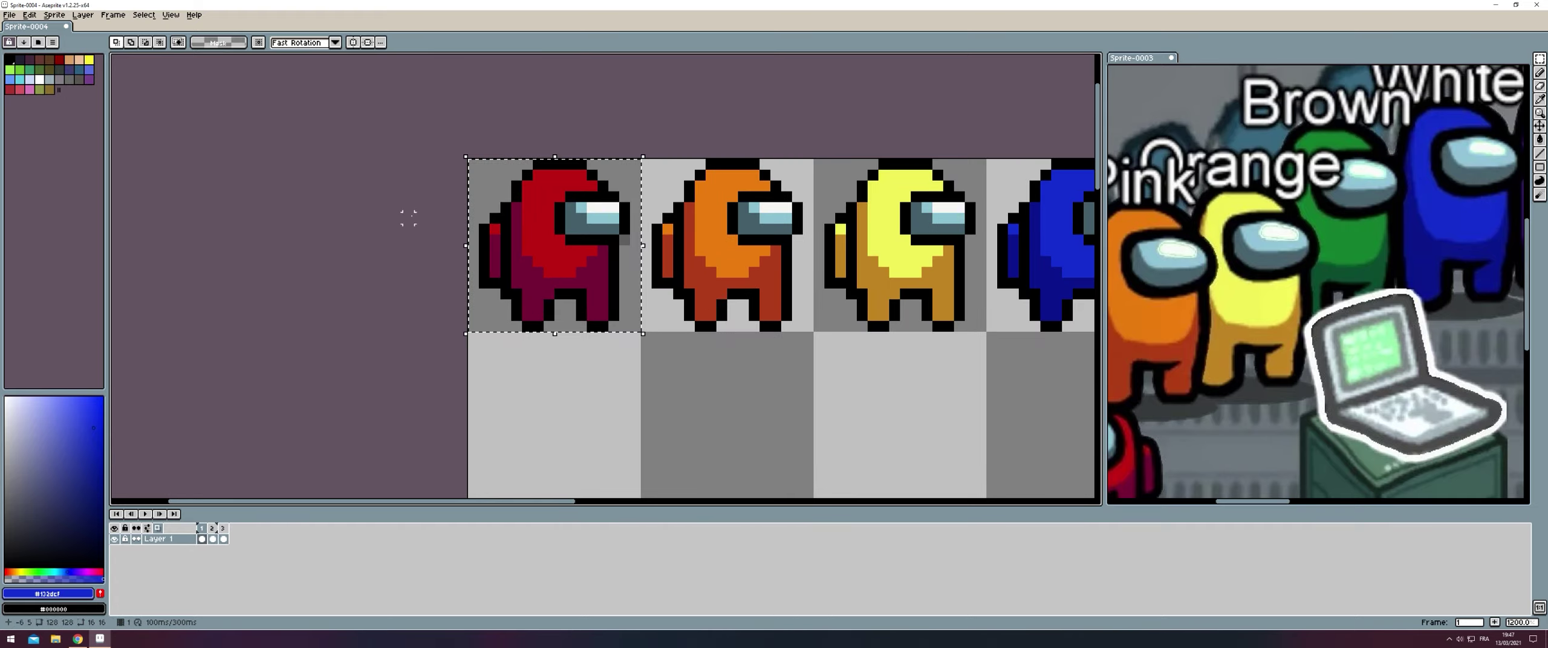
key("Left")
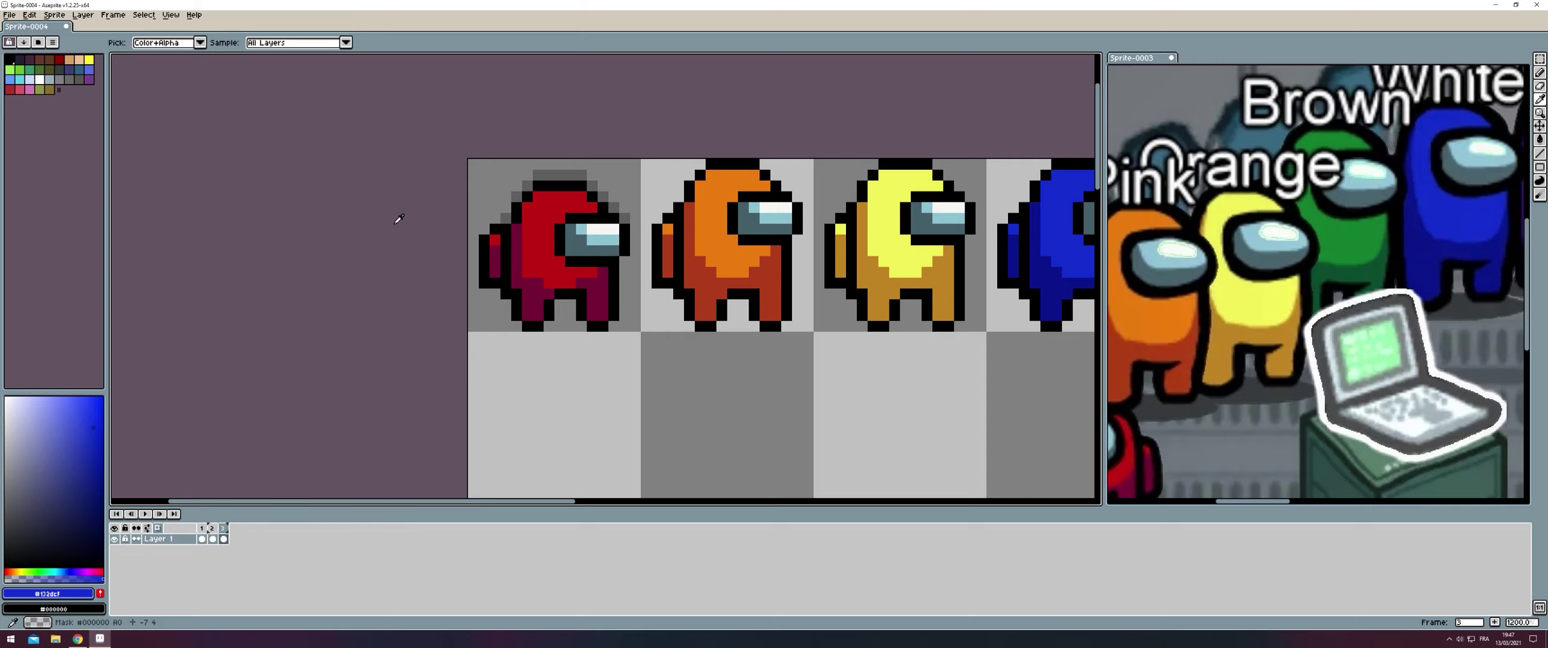
key("alt+b")
key("alt+n")
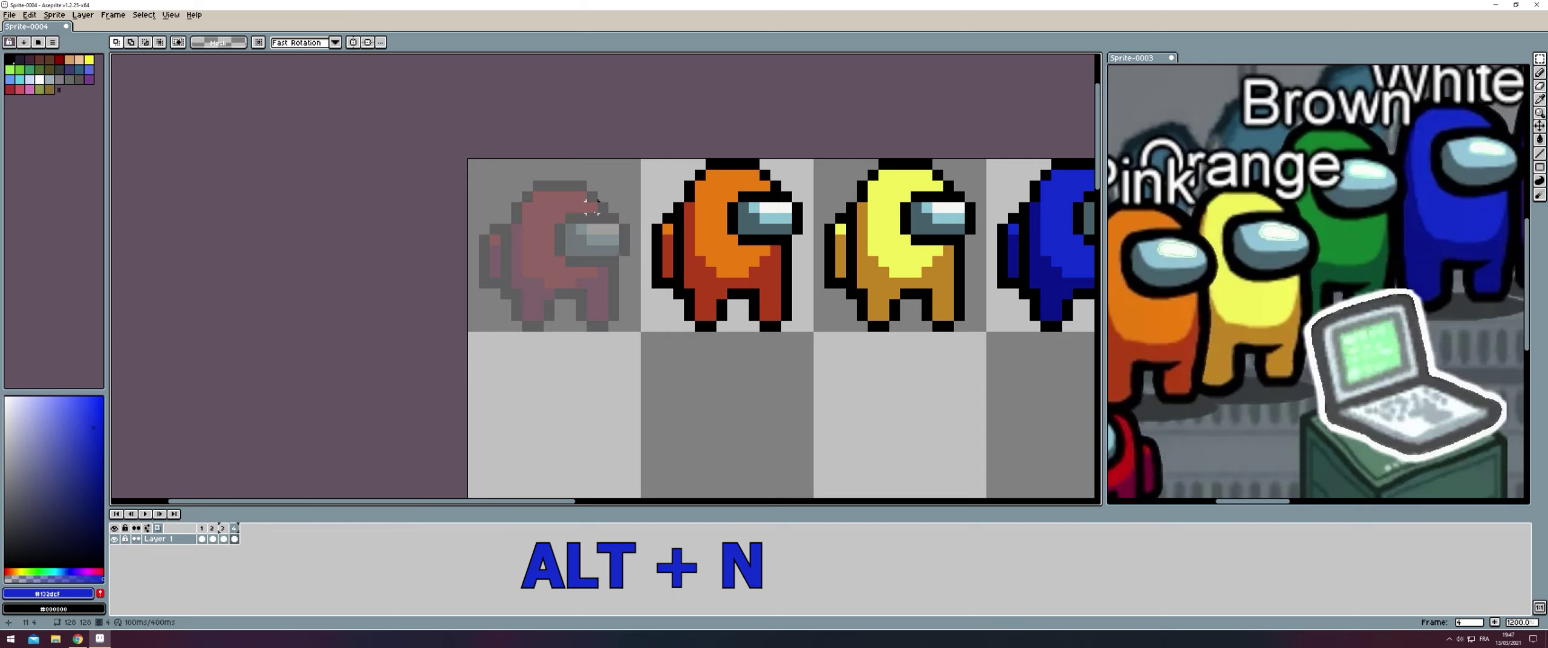
- Preview the animation playback, then stop it and go to frame 2
scroll(497, 270, "down", 3)
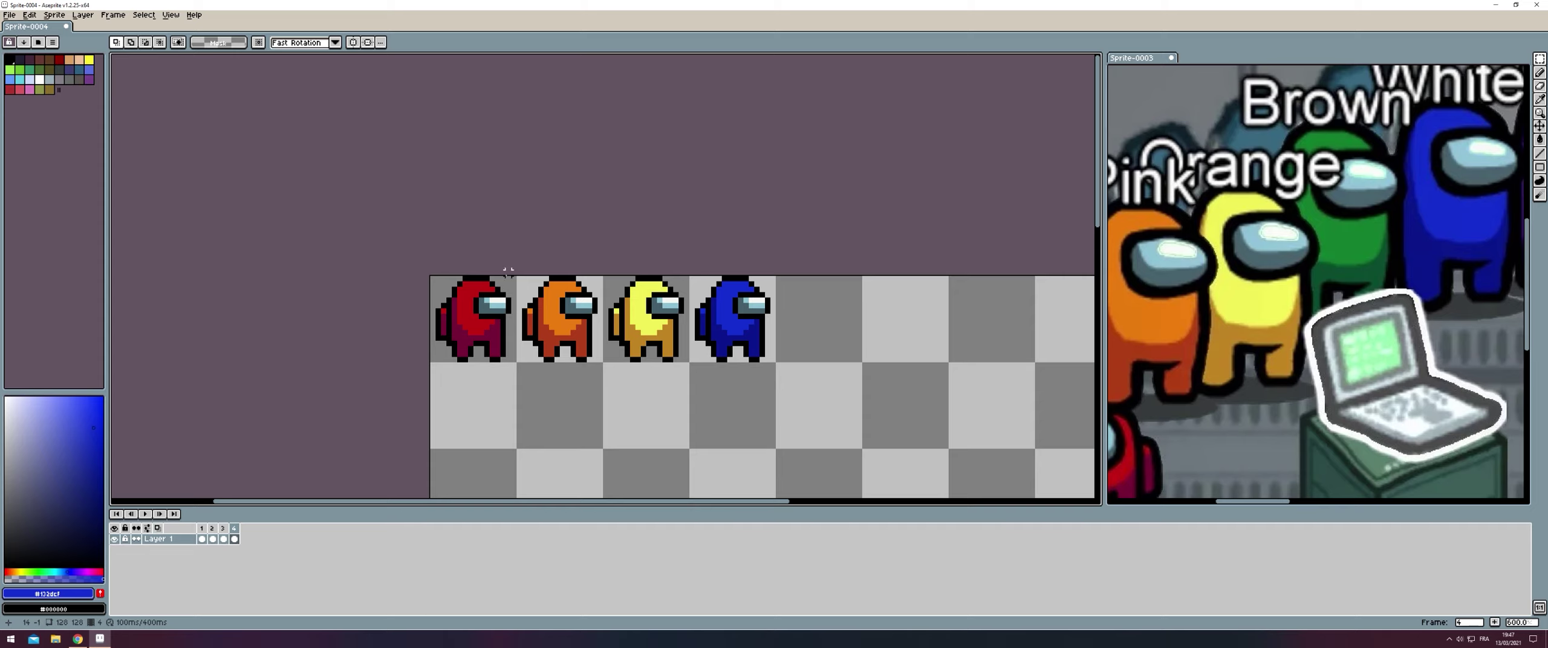
scroll(569, 235, "down", 1)
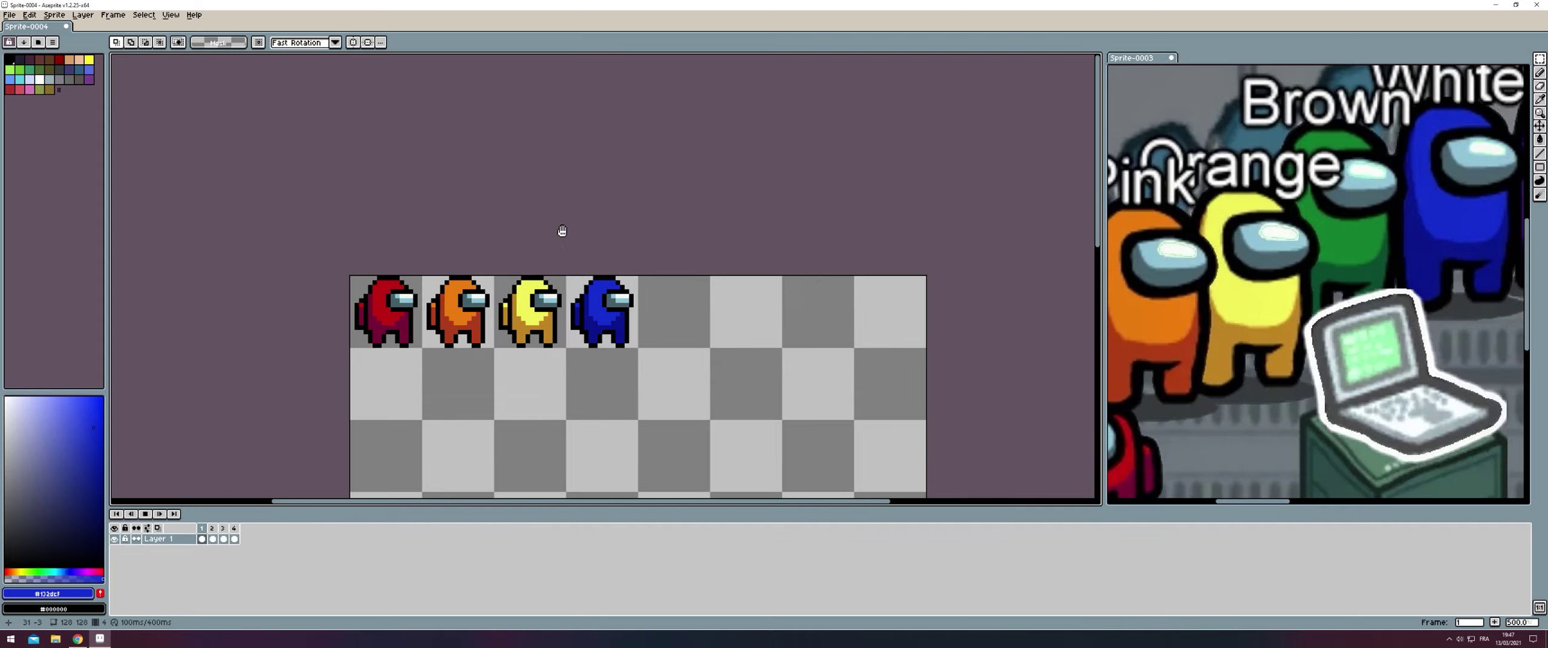
scroll(557, 233, "down", 1)
scroll(593, 182, "up", 3)
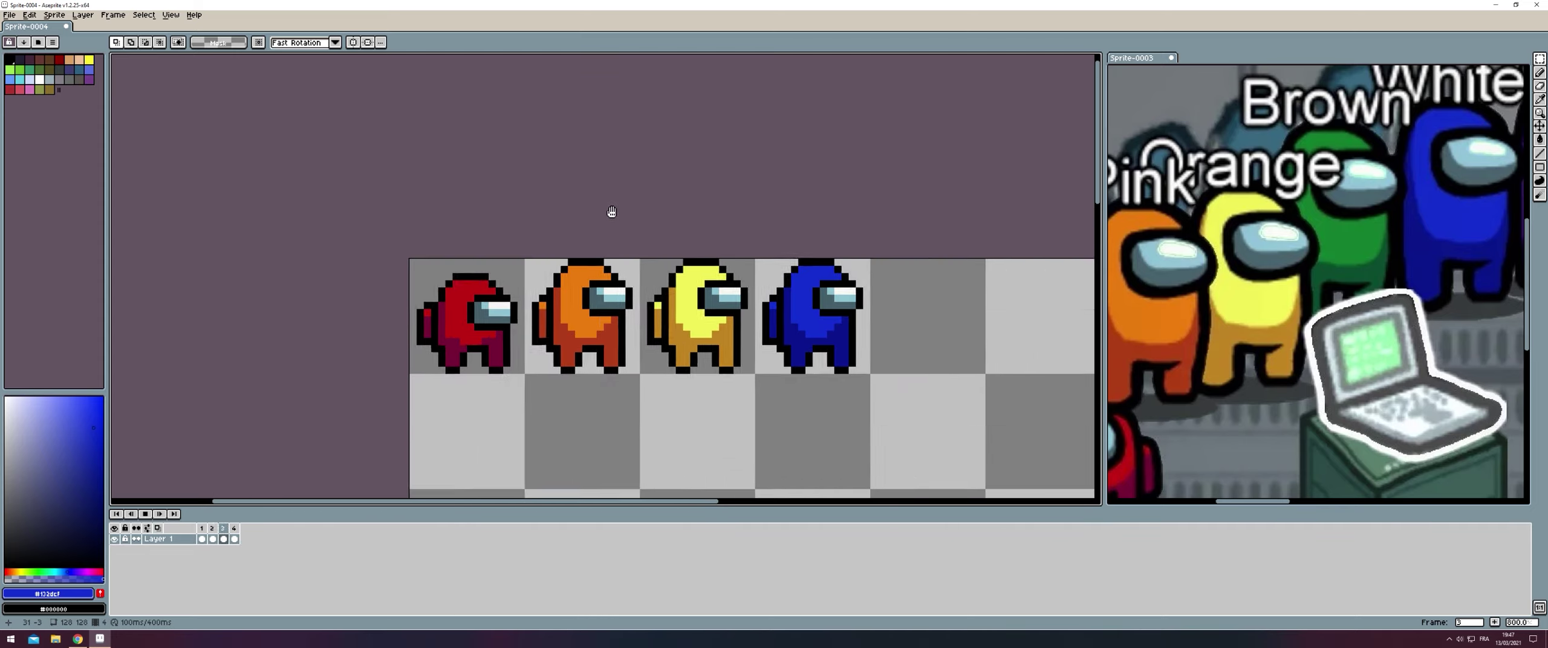
scroll(629, 199, "up", 2)
scroll(611, 177, "down", 2)
left_click_drag(579, 174, 521, 155)
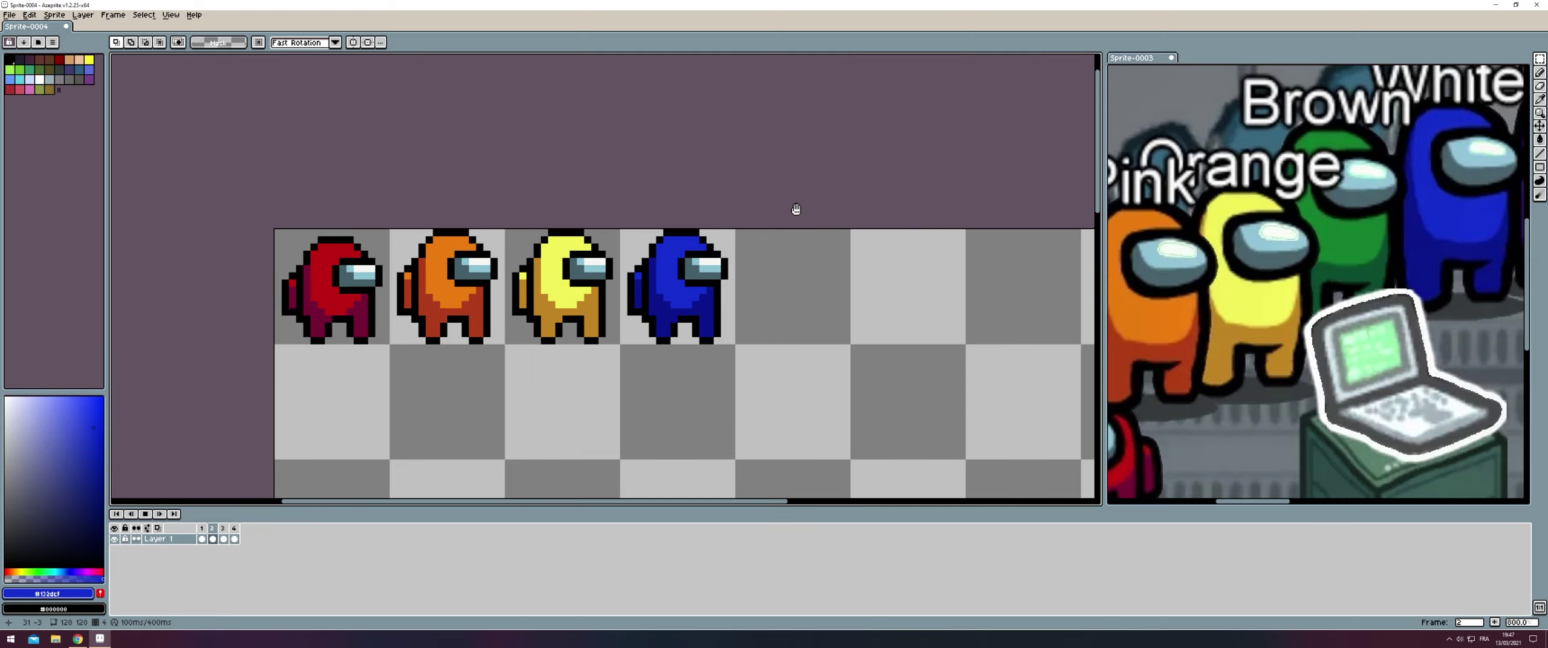
key("Return")
key("Right")
- Fill the missing light-blue visor pixel on the red crewmate in frame 2
scroll(349, 256, "up", 9)
left_click_drag(327, 294, 461, 342)
key("b")
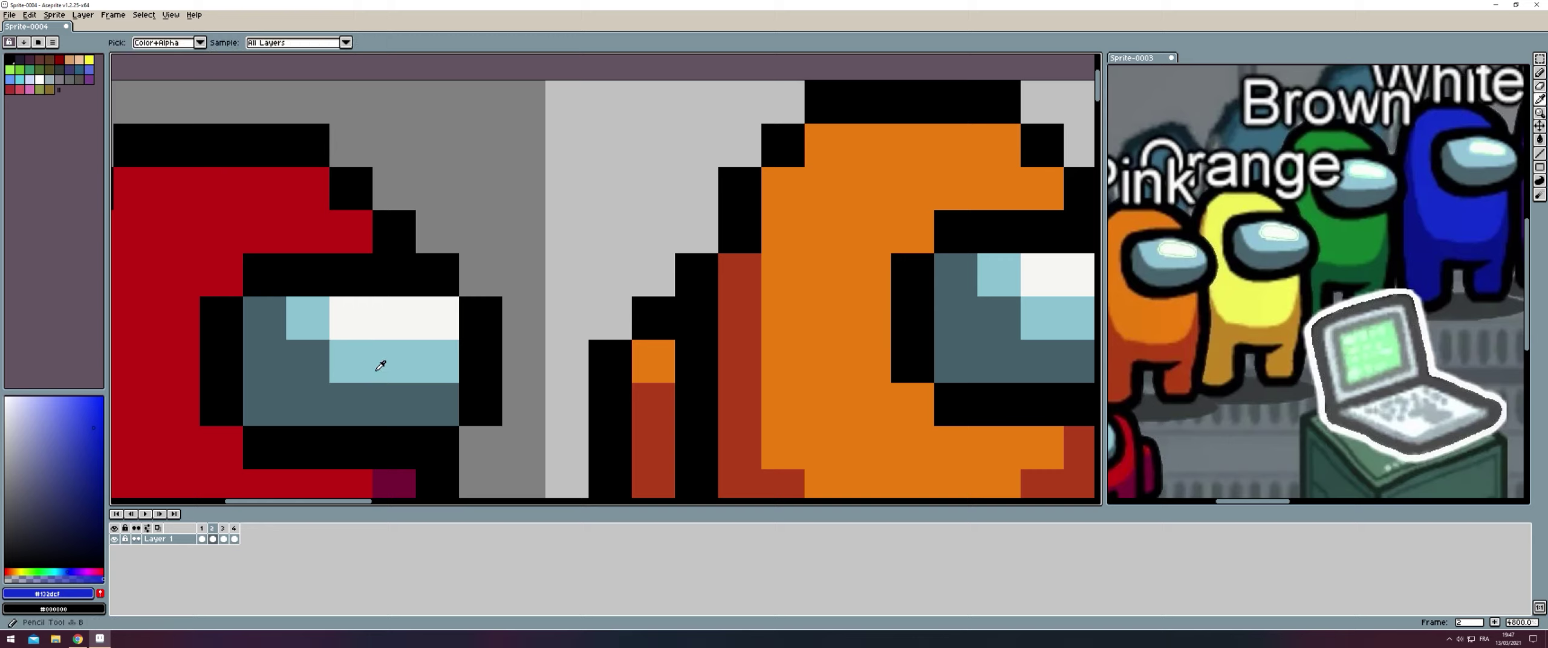
left_click(363, 357, "alt")
left_click(308, 361)
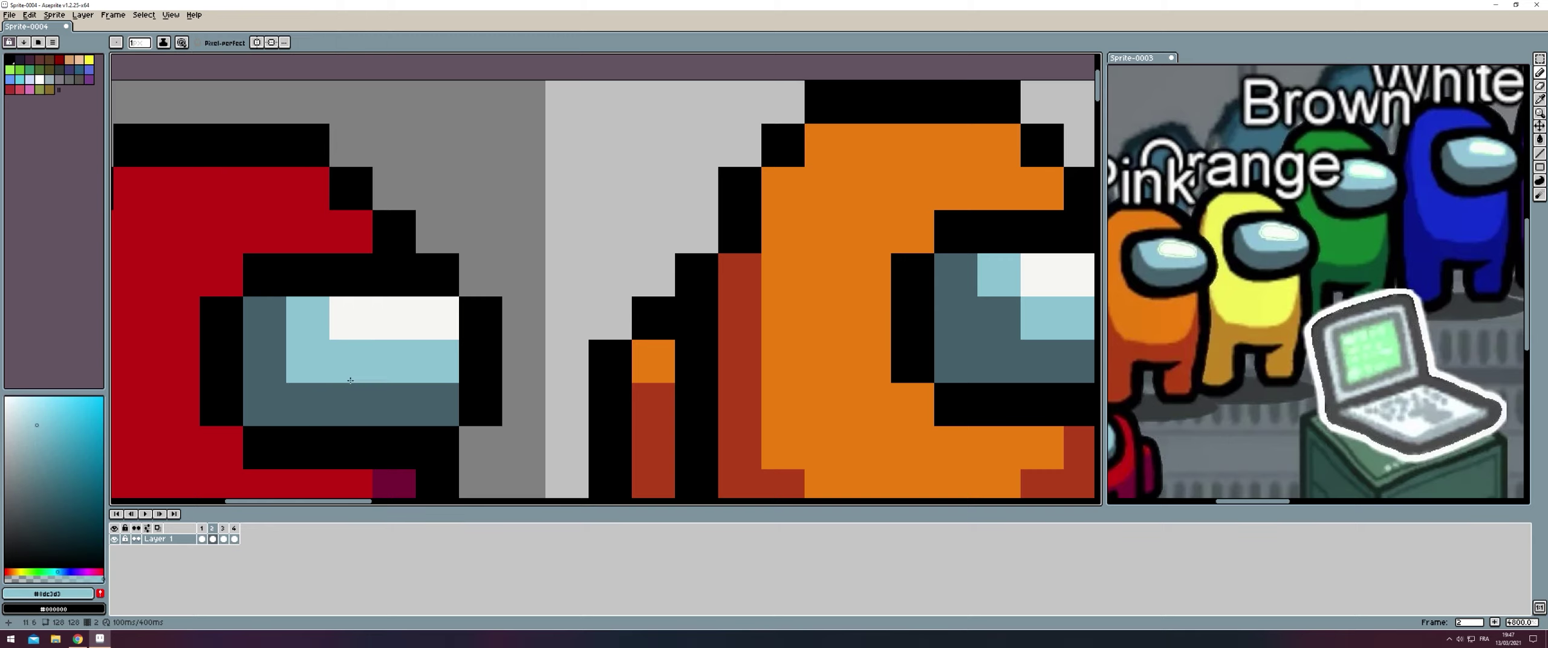
left_click(394, 318, "alt")
scroll(409, 349, "down", 5)
- Fill the missing light-blue visor pixel on the red crewmate in frame 3
key("Right")
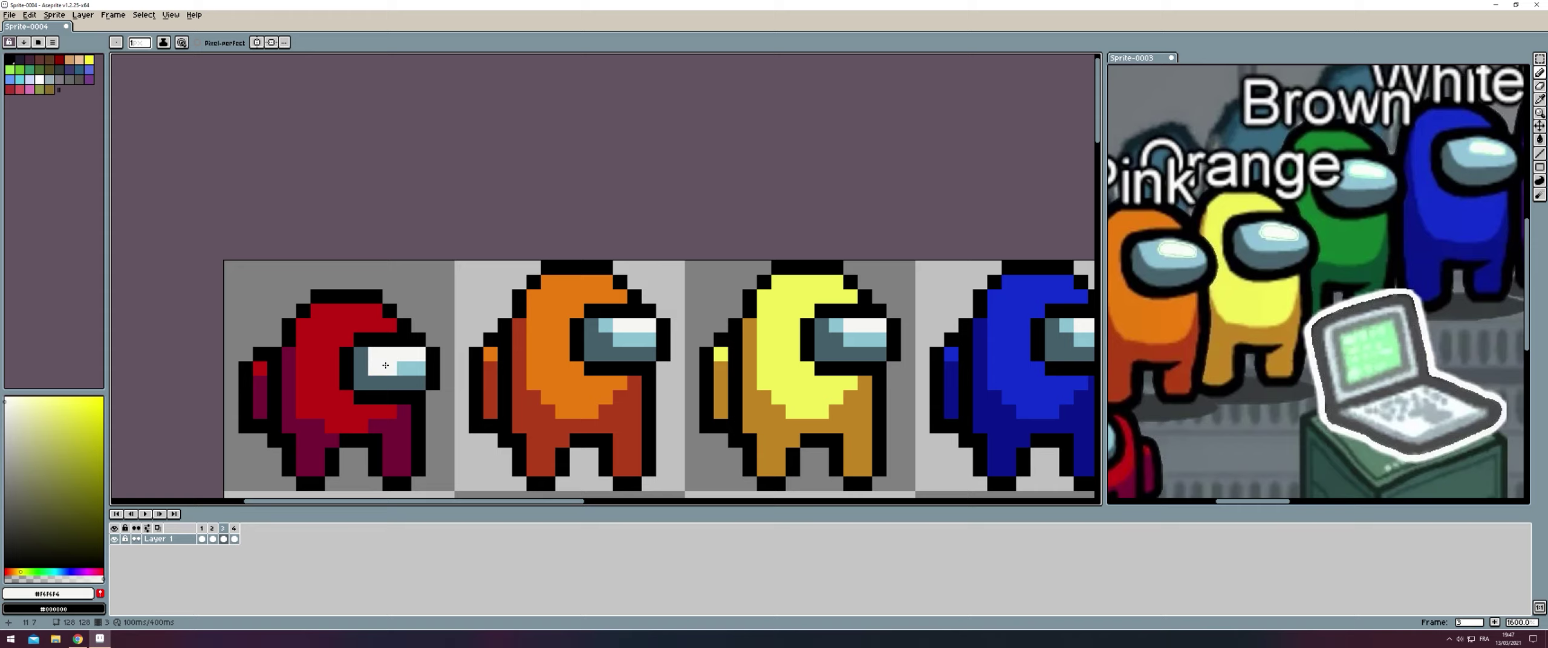
left_click(404, 369, "alt")
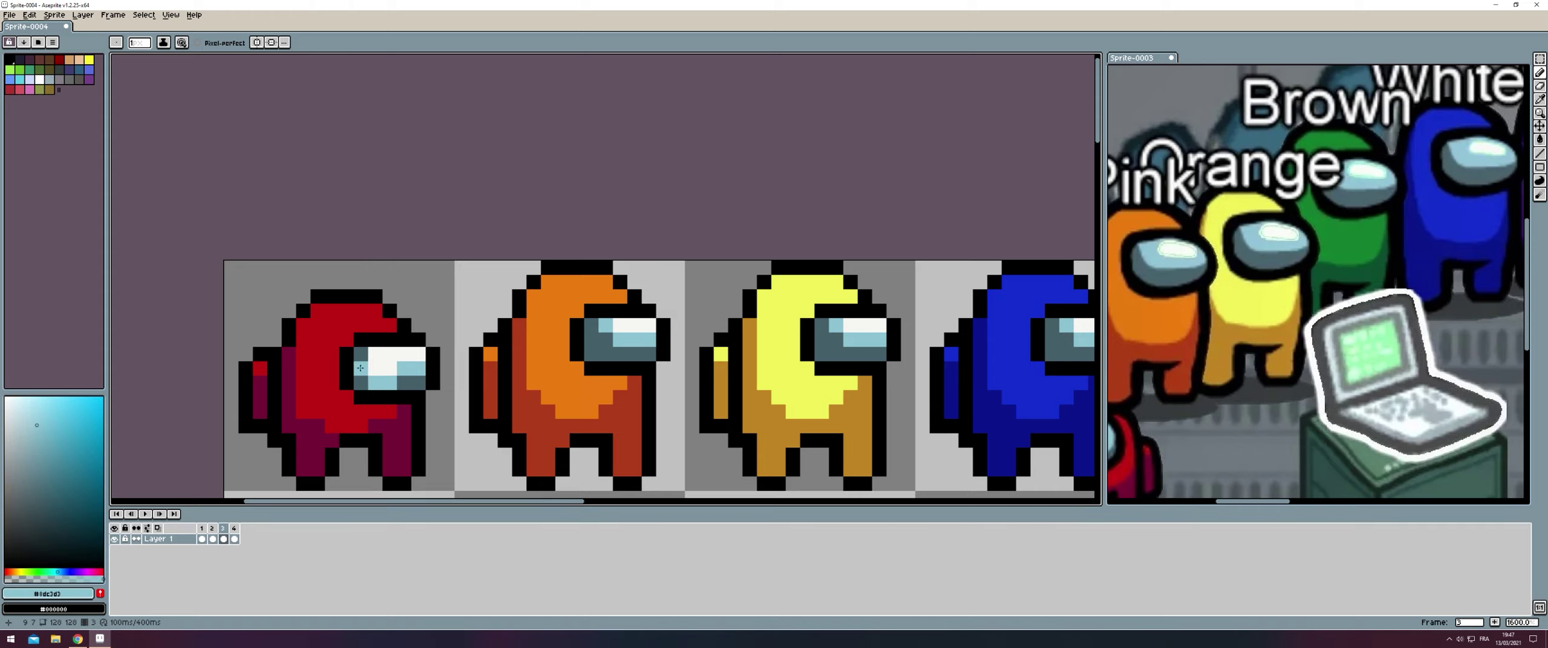
scroll(359, 368, "down", 5)
- Play the animation to preview the crewmate poses, then stop it
key("Return")
scroll(460, 306, "up", 1)
scroll(444, 311, "up", 3)
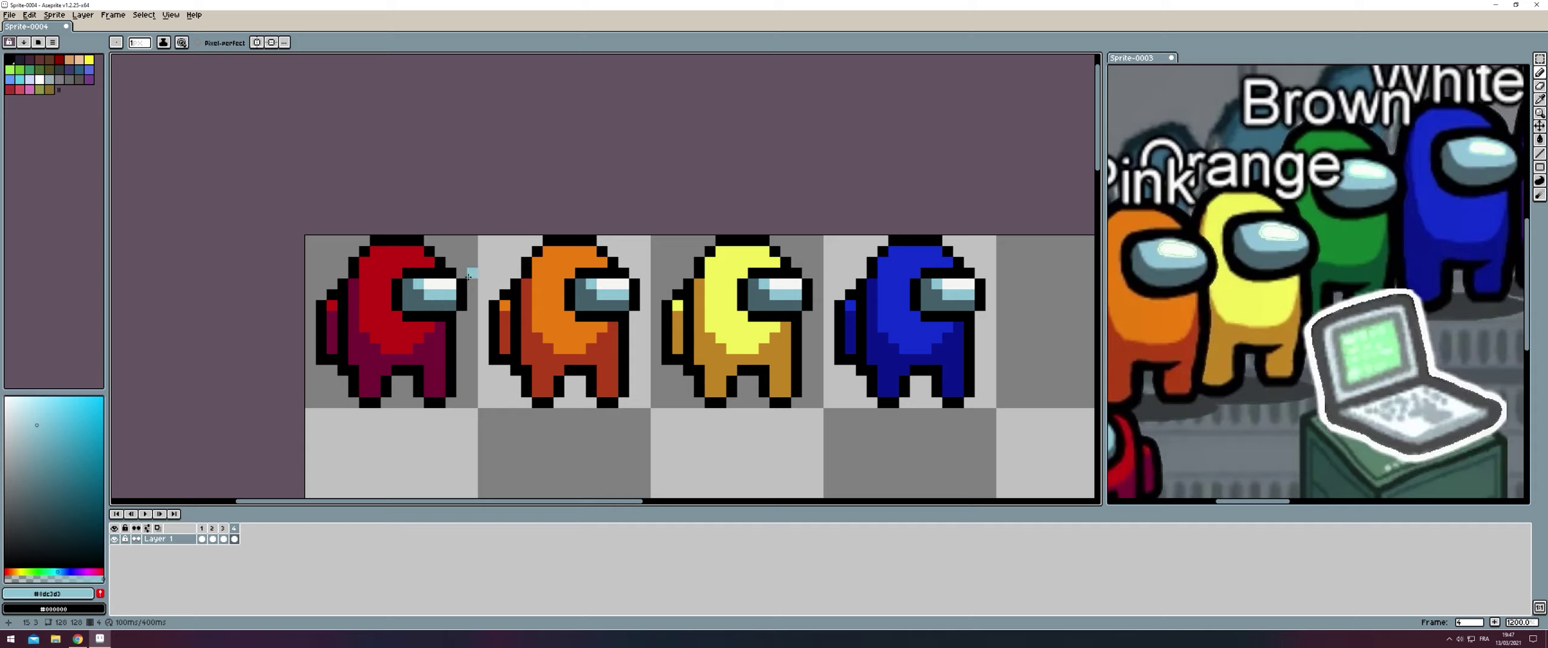
scroll(587, 208, "down", 6)
scroll(622, 241, "up", 3)
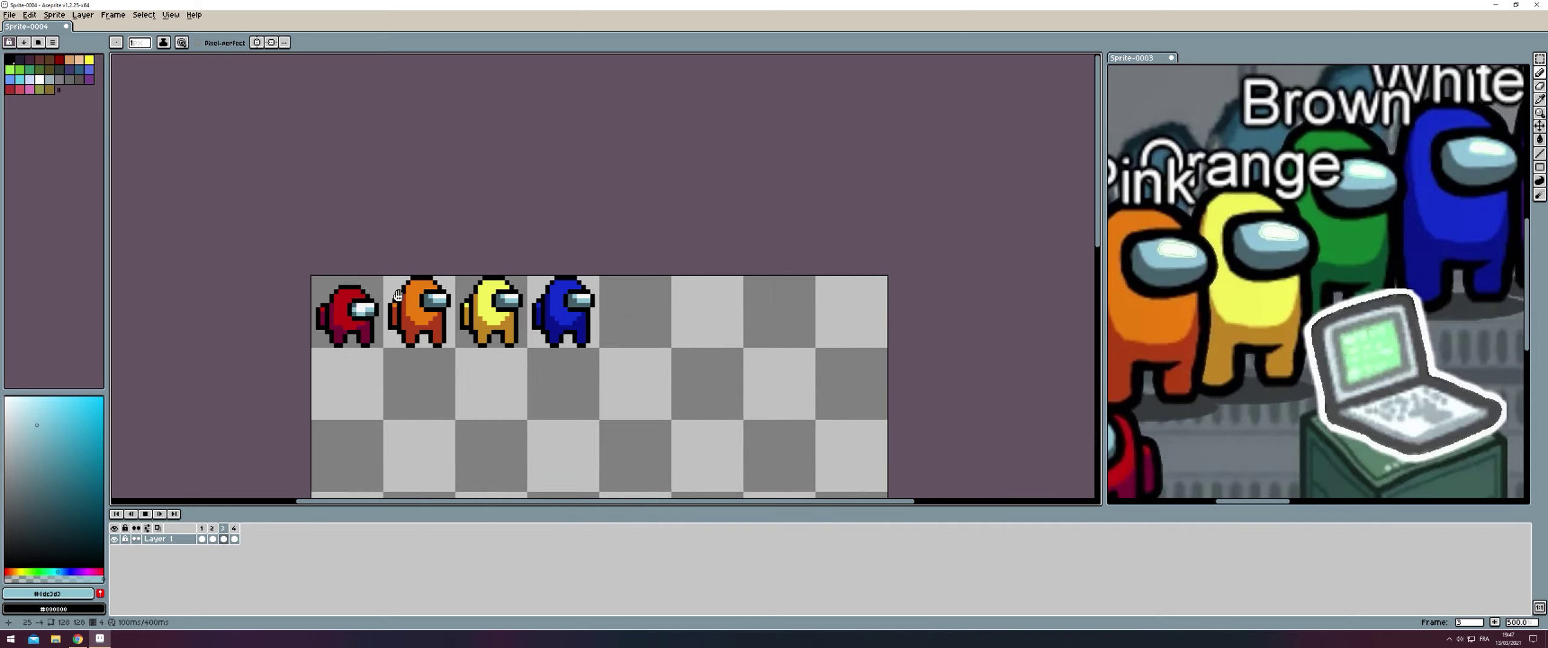
scroll(544, 245, "up", 3)
scroll(503, 248, "up", 3)
key("Return")
- Return to frame 3 and pick black as the drawing colour
key("Right")
key("Right")
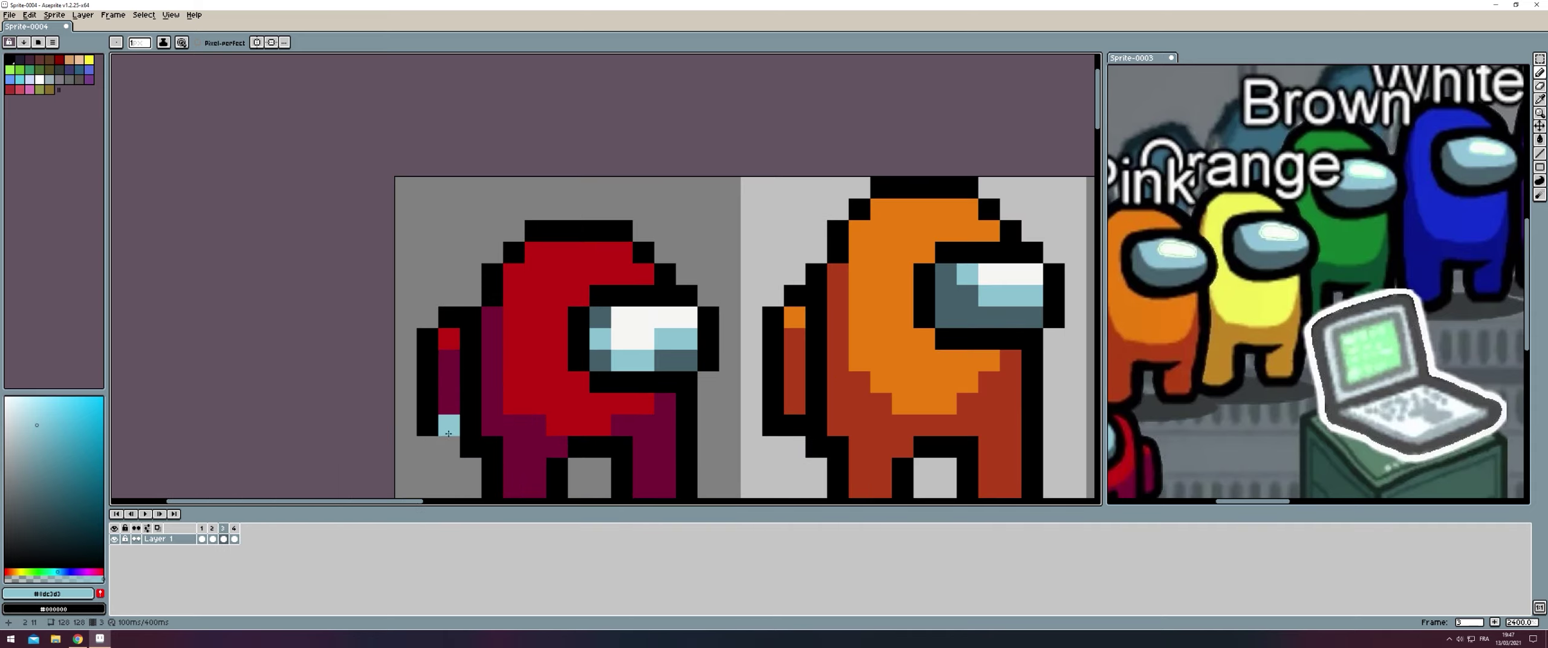
left_click(430, 402, "alt")
scroll(565, 338, "down", 4)
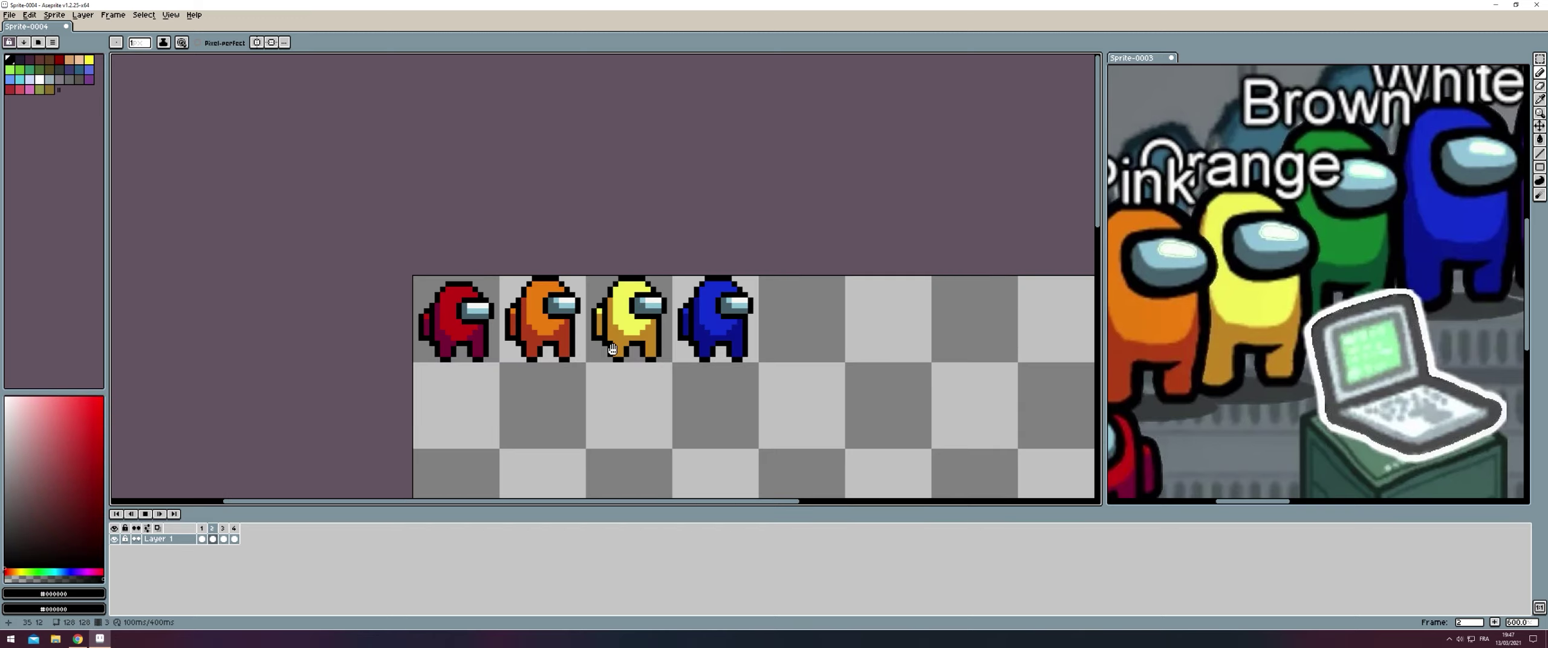
- Recentre the crewmate sprite in view and play its animation
scroll(600, 345, "down", 1)
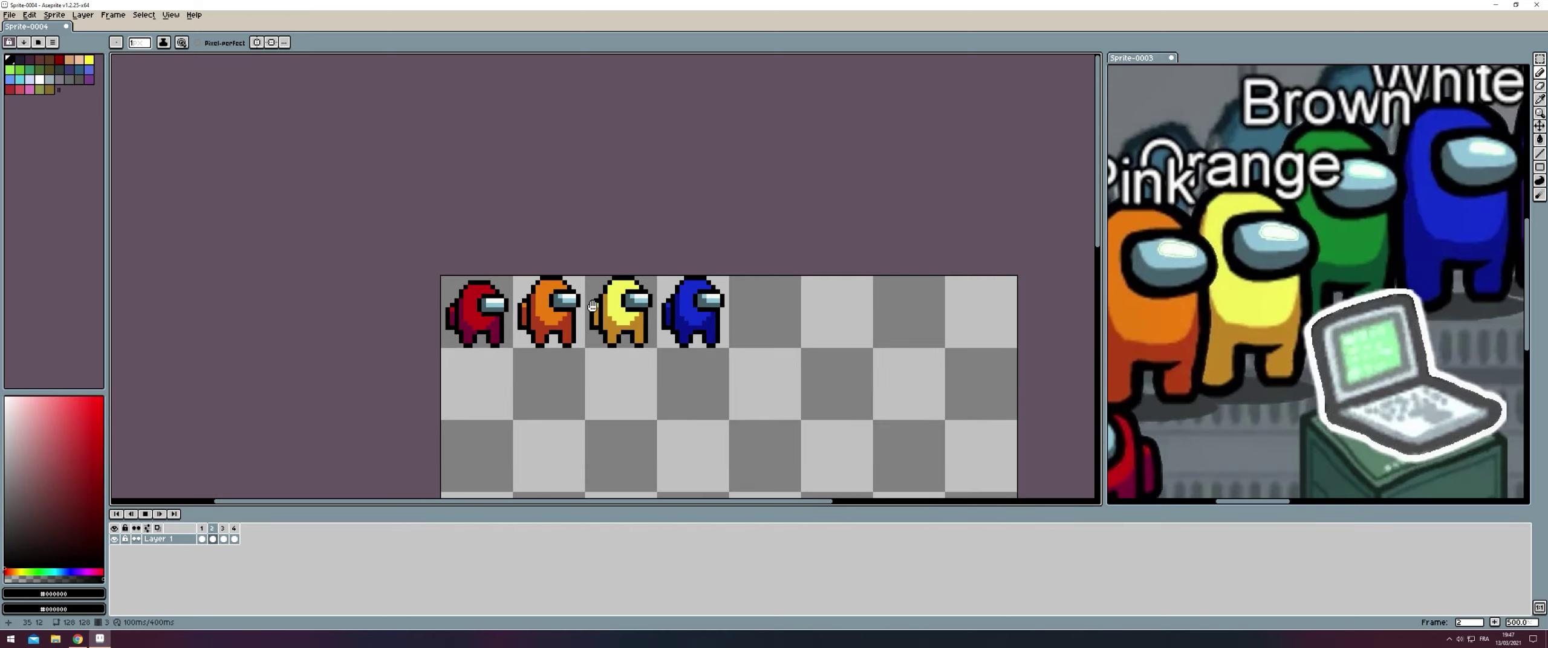
scroll(630, 246, "down", 1)
left_click_drag(637, 240, 528, 248)
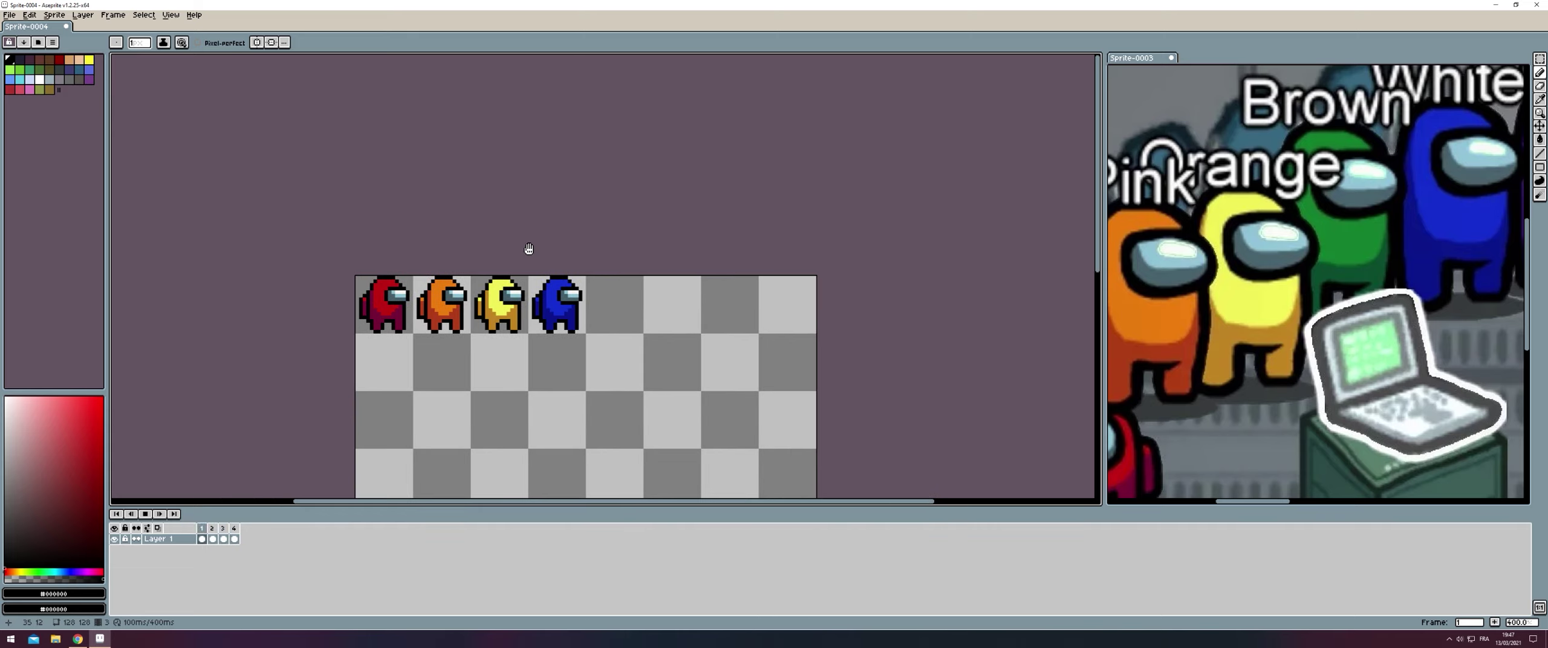
scroll(528, 248, "down", 1)
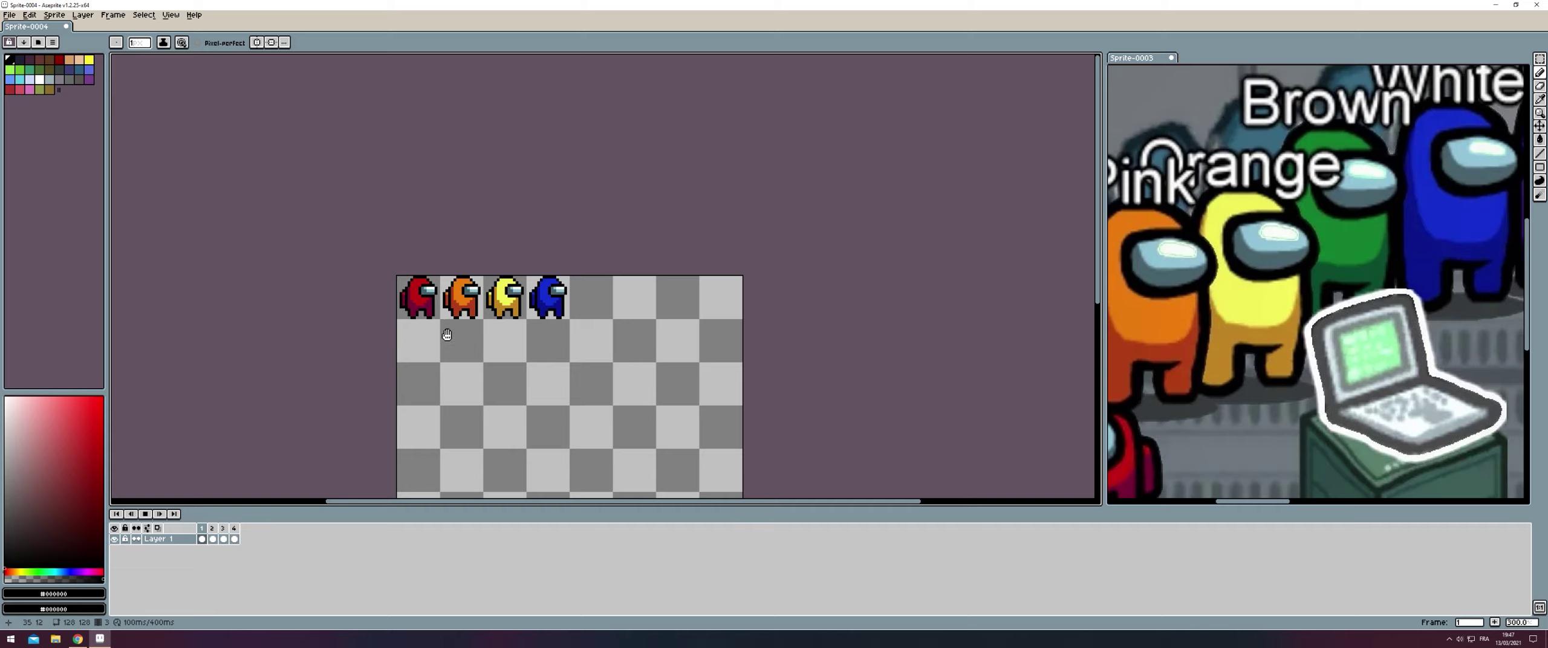
left_click_drag(447, 335, 454, 334)
key("Return")
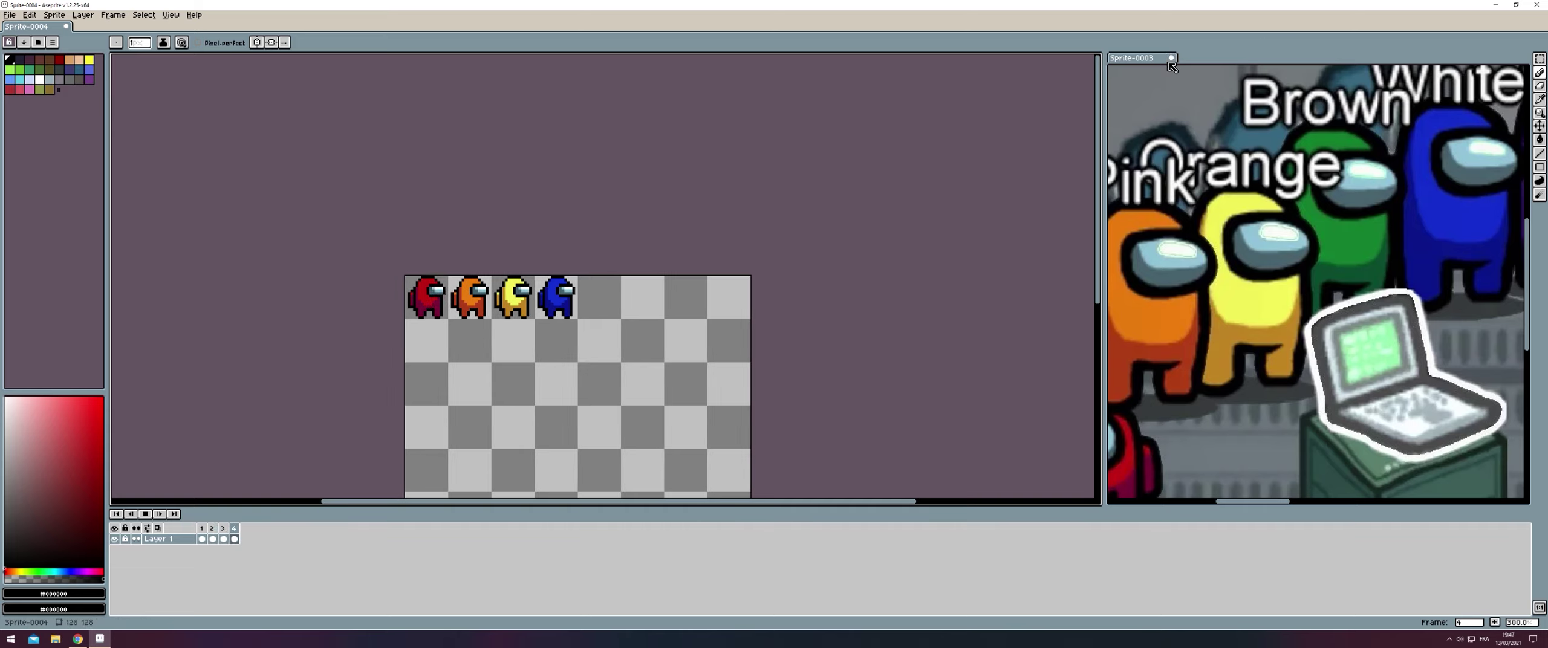
- Close the Sprite-0003 reference image with Don't Save and recentre the crewmates
left_click(1171, 59)
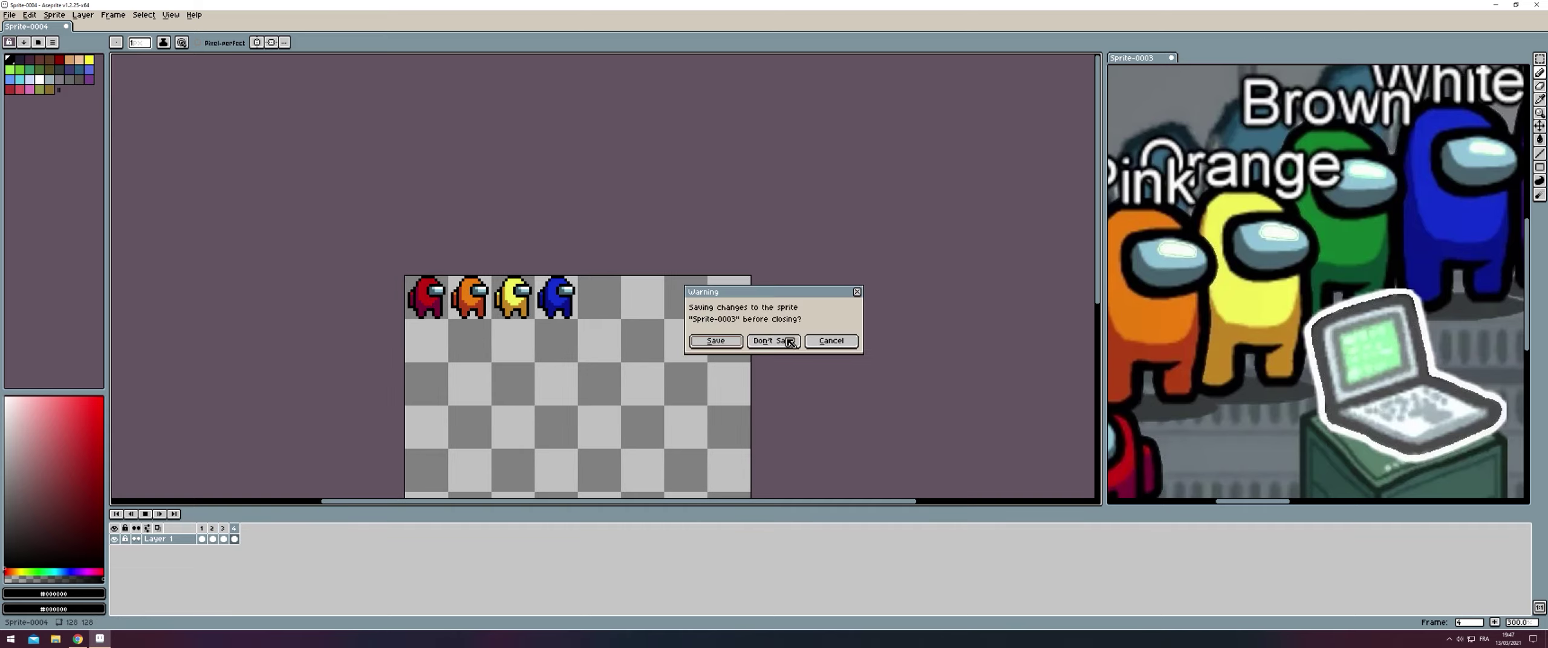
left_click(786, 342)
left_click_drag(663, 323, 974, 239)
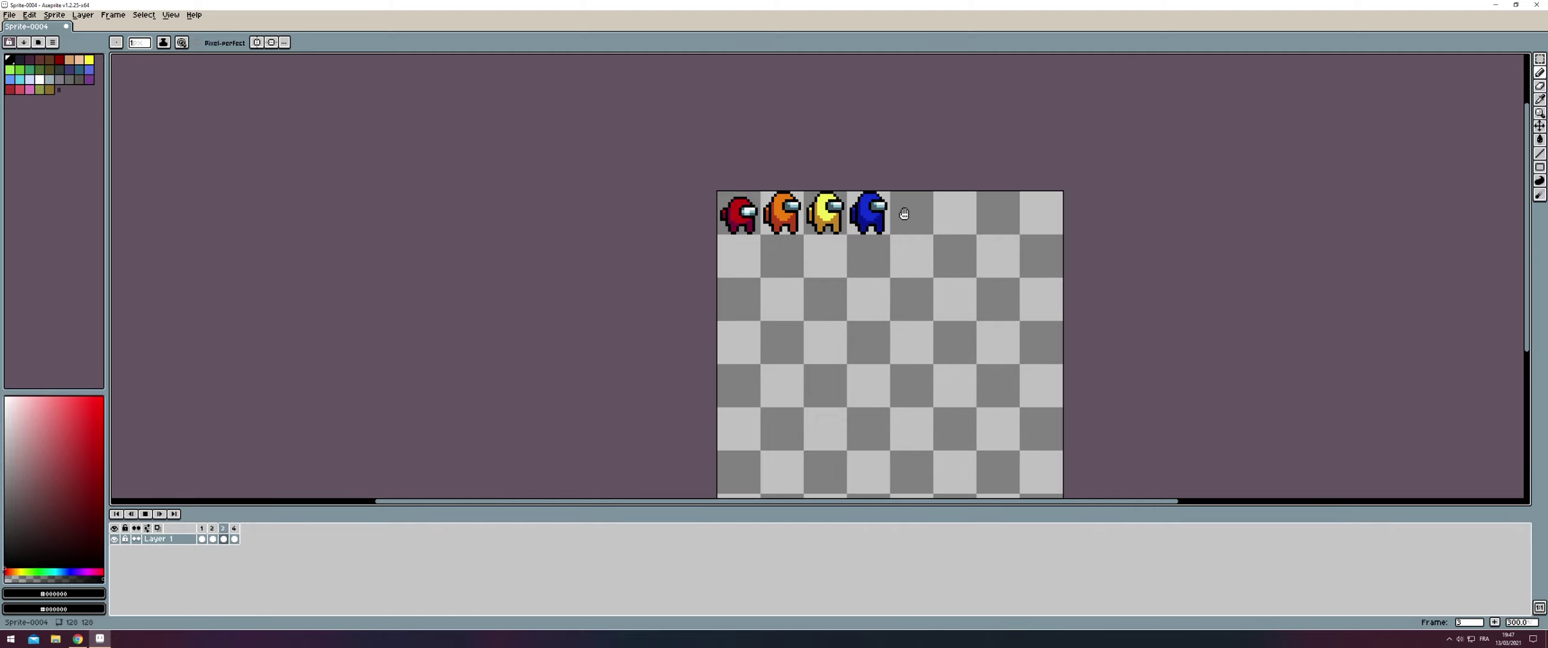
scroll(904, 213, "up", 1)
left_click_drag(918, 186, 994, 210)
scroll(985, 223, "up", 1)
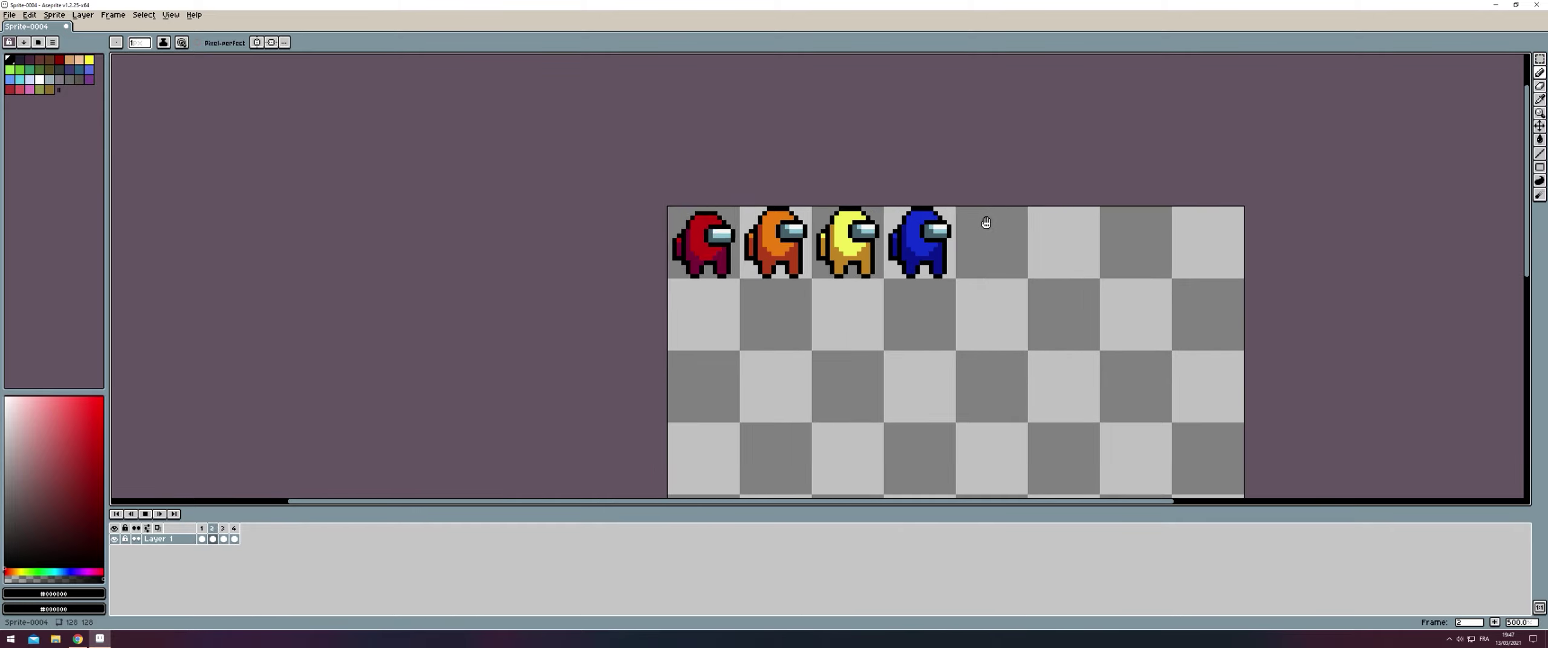